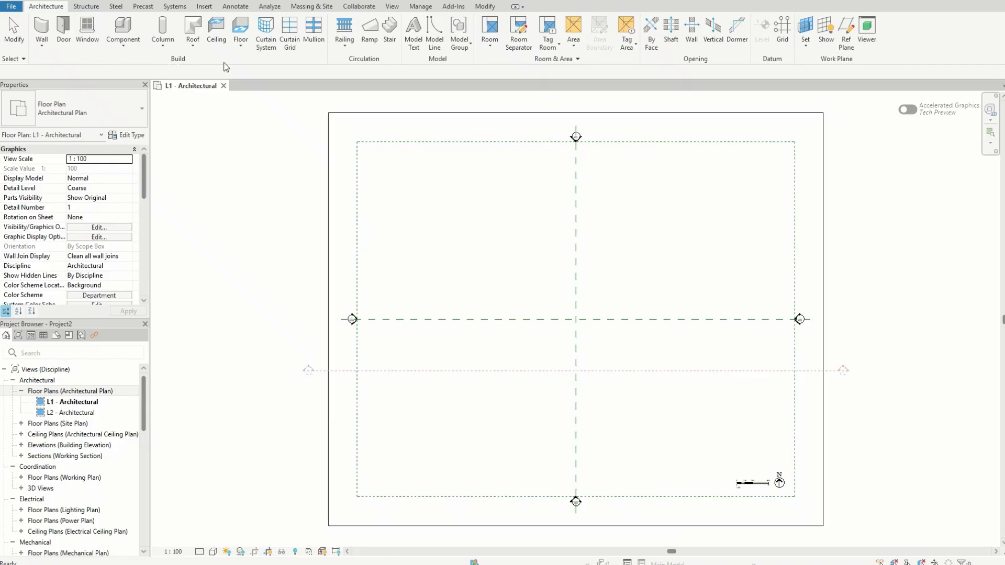
- Start a new in-place model in the Generic Models category and name it "Module 11 - Generic Models A"
{"action": "left_click", "coordinate": [116, 46]}
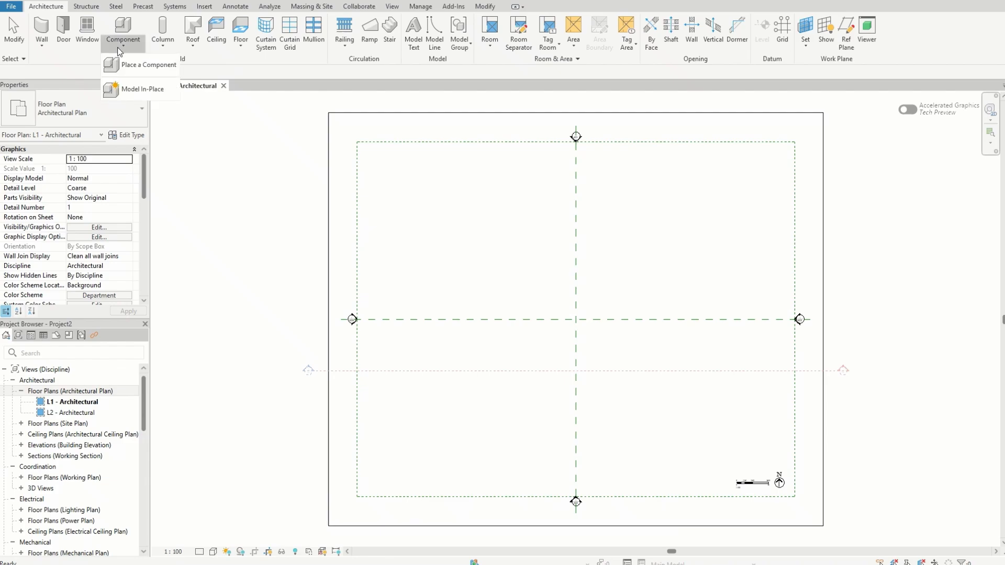
{"action": "left_click", "coordinate": [155, 92]}
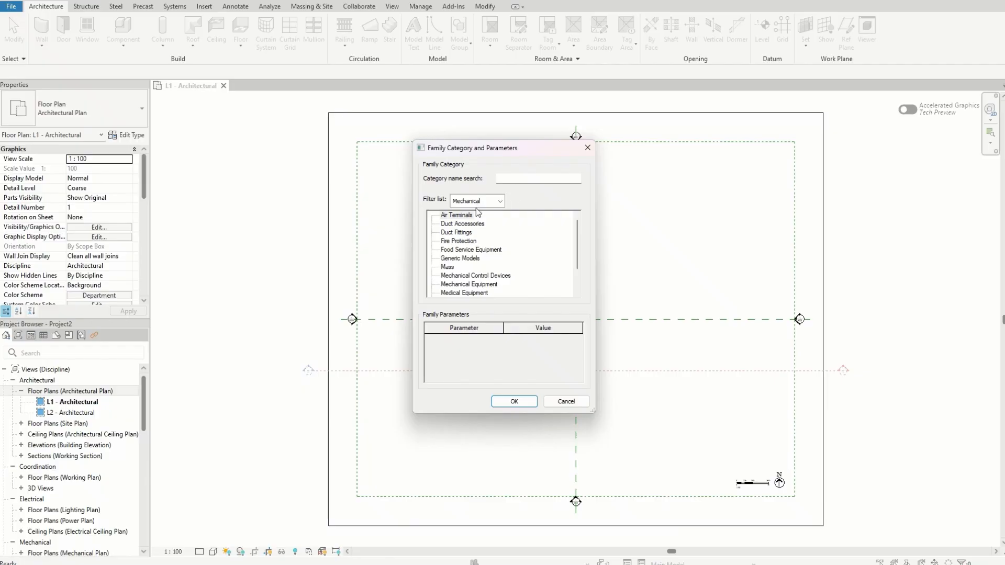
{"action": "left_click", "coordinate": [464, 259]}
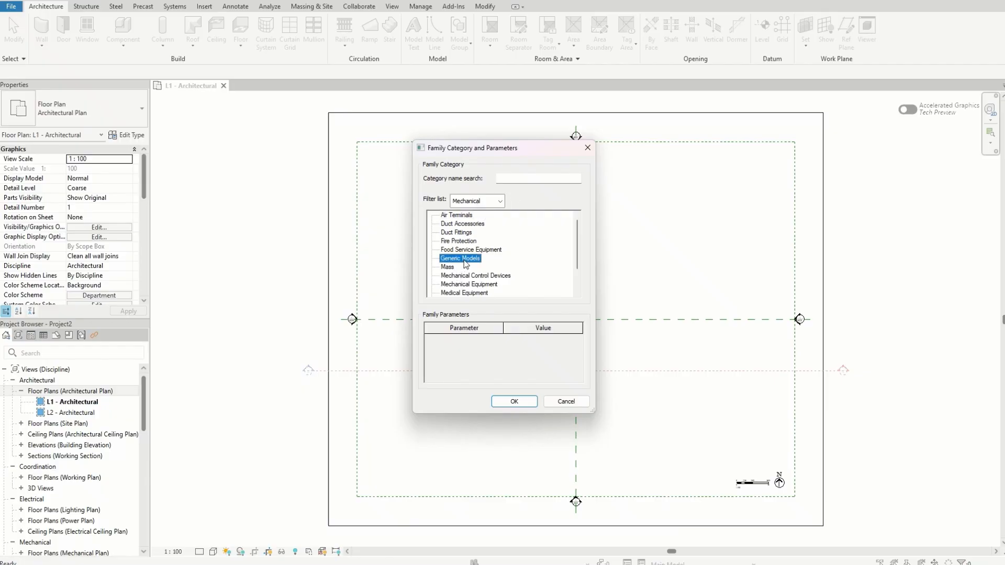
{"action": "left_click", "coordinate": [514, 401]}
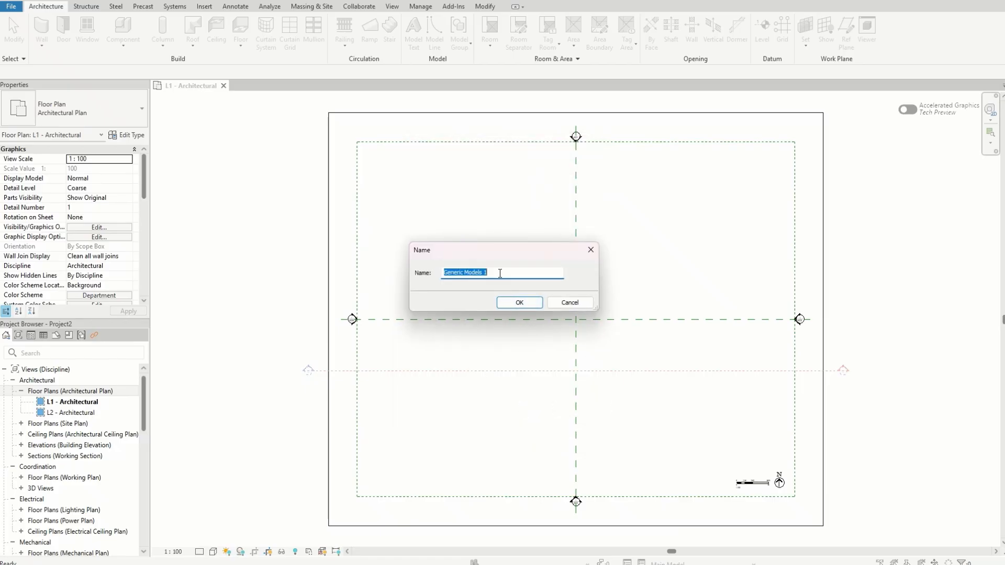
{"action": "left_click", "coordinate": [445, 272]}
{"action": "type", "text": "Module 11 -"}
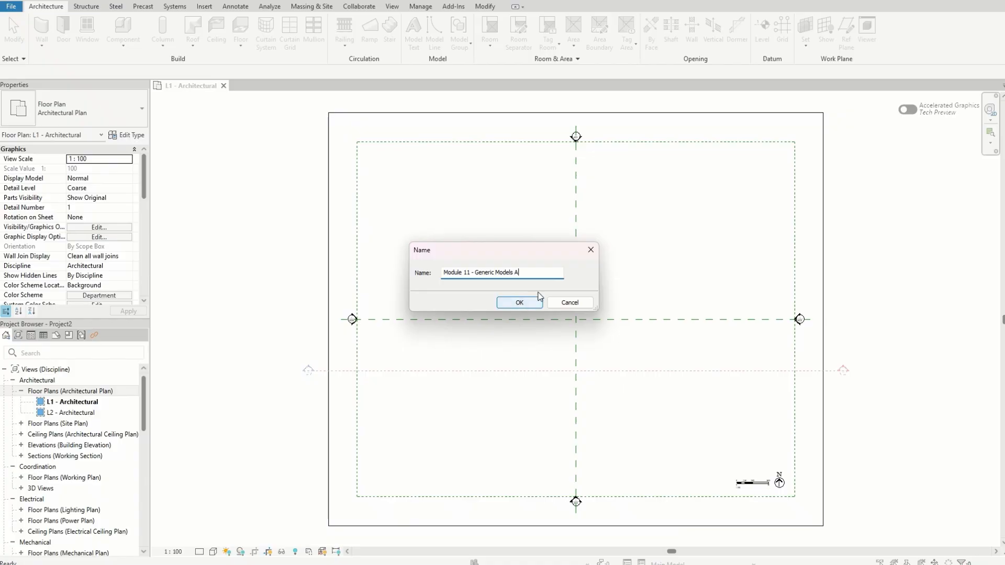
{"action": "type", "text": "A"}
{"action": "left_click", "coordinate": [526, 303]}
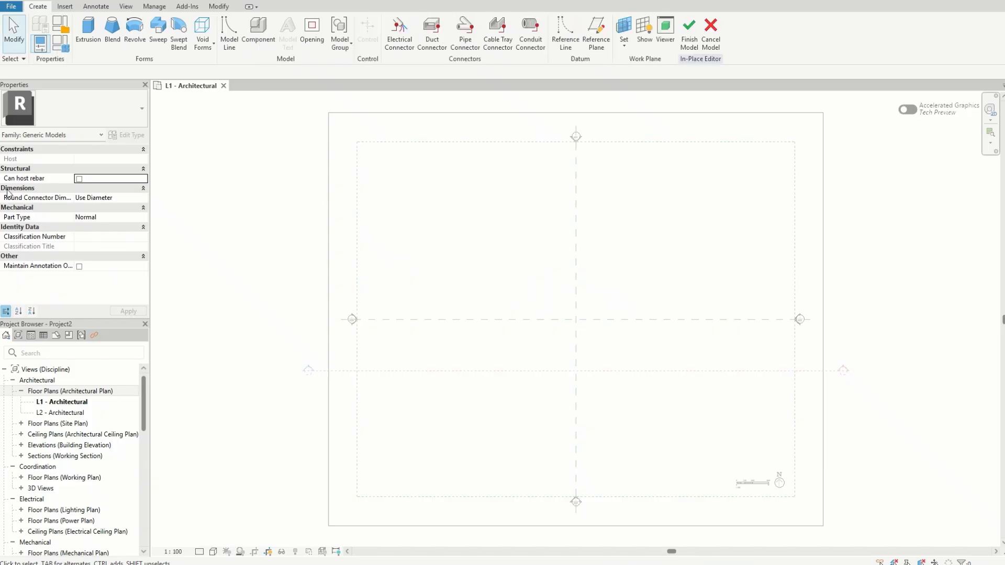
- Sketch a closed, stepped eight-sided extrusion outline about 13000 wide and 19485 high, with its bottom edge on the horizontal reference plane
{"action": "left_click", "coordinate": [88, 30]}
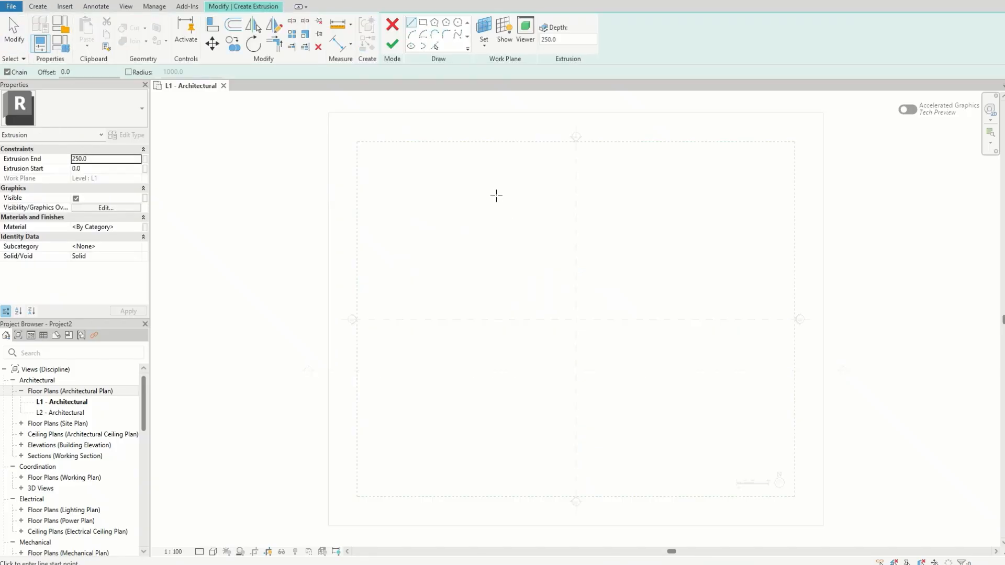
{"action": "left_click", "coordinate": [498, 193]}
{"action": "left_click", "coordinate": [522, 193]}
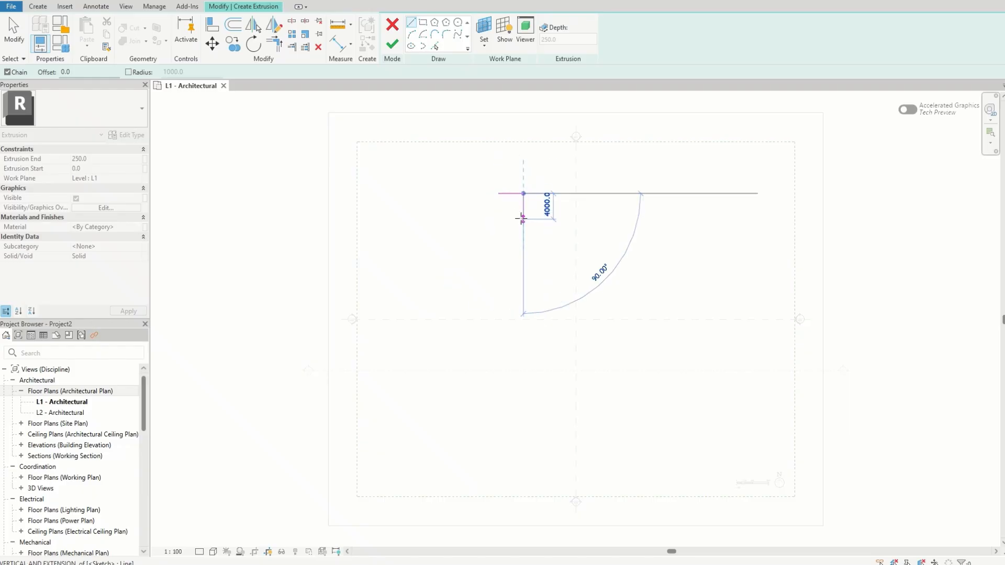
{"action": "left_click", "coordinate": [523, 231]}
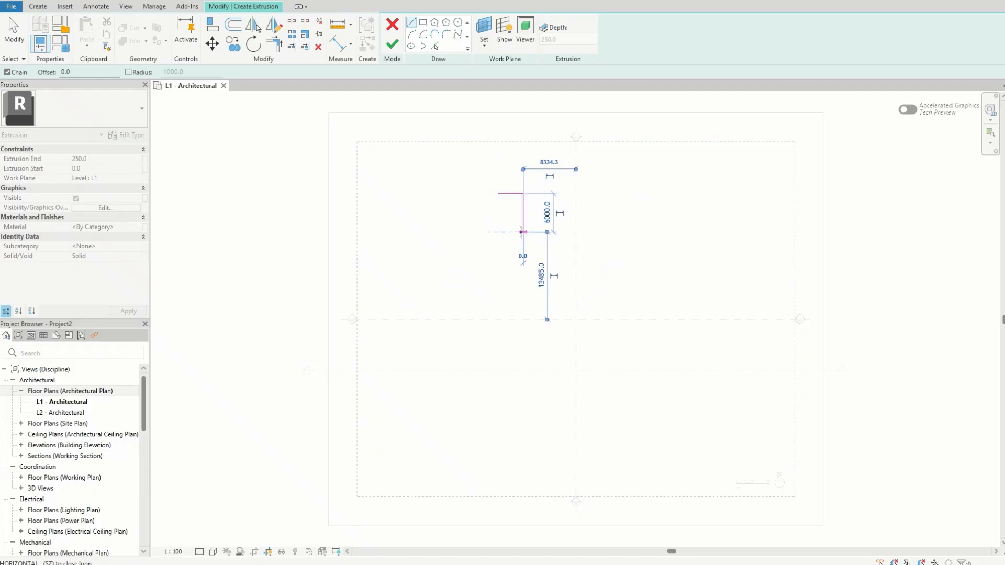
{"action": "left_click", "coordinate": [567, 231]}
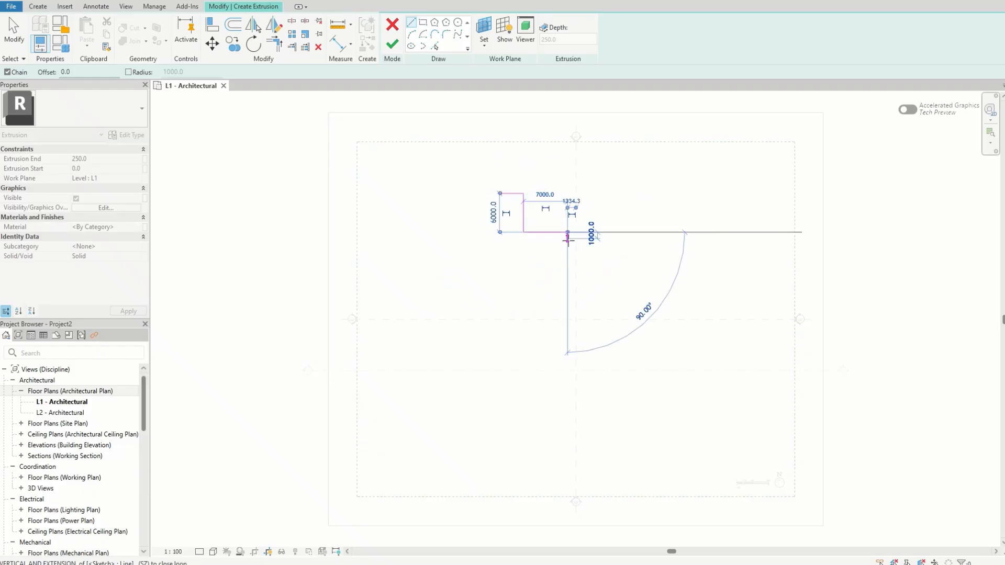
{"action": "left_click", "coordinate": [568, 319]}
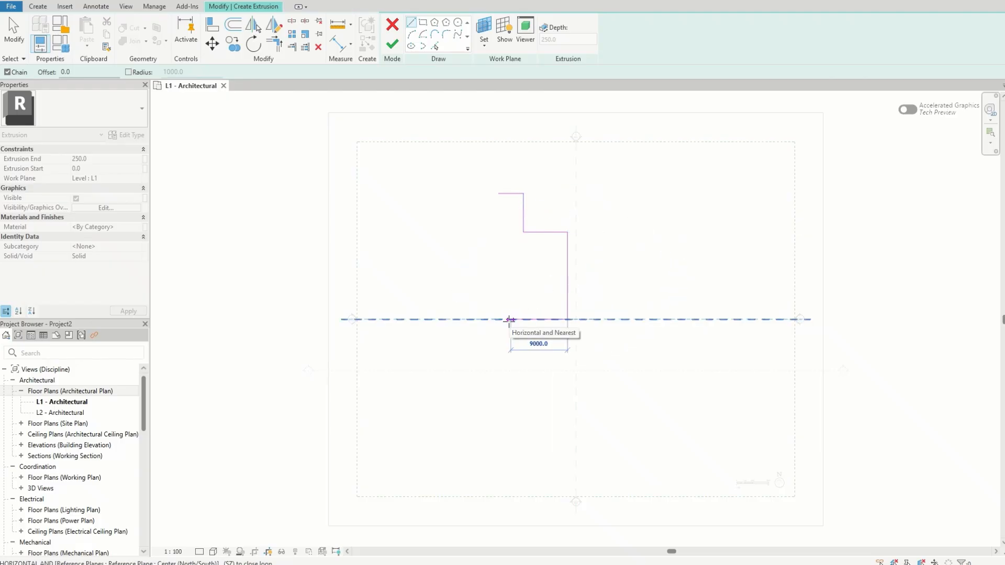
{"action": "left_click", "coordinate": [509, 319]}
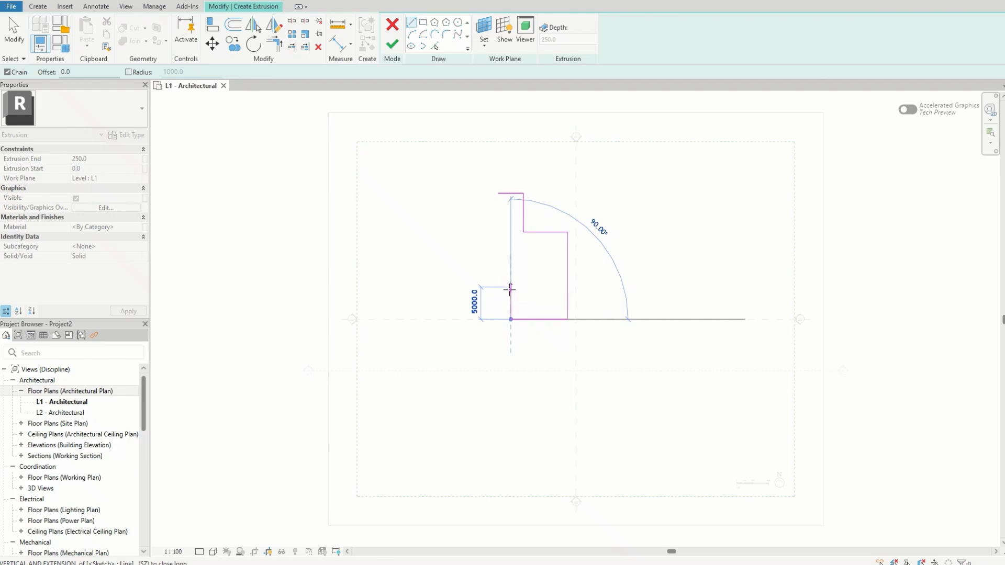
{"action": "left_click", "coordinate": [510, 294]}
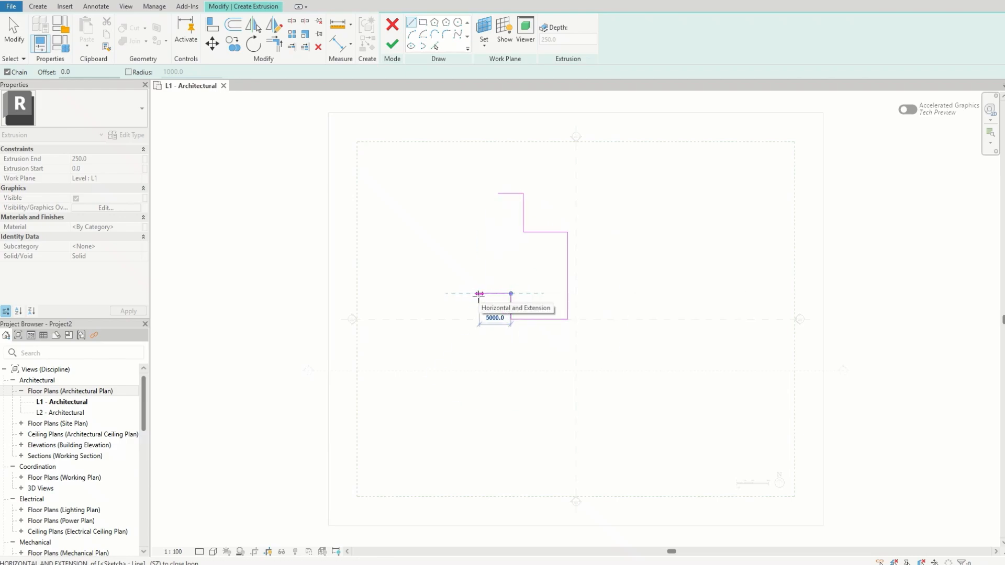
{"action": "left_click", "coordinate": [486, 294]}
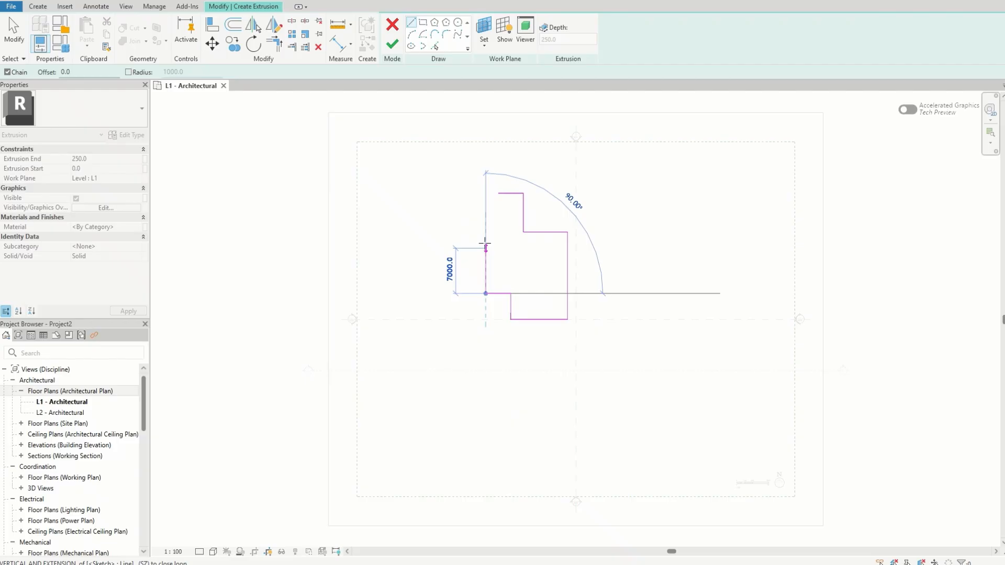
{"action": "left_click", "coordinate": [486, 193]}
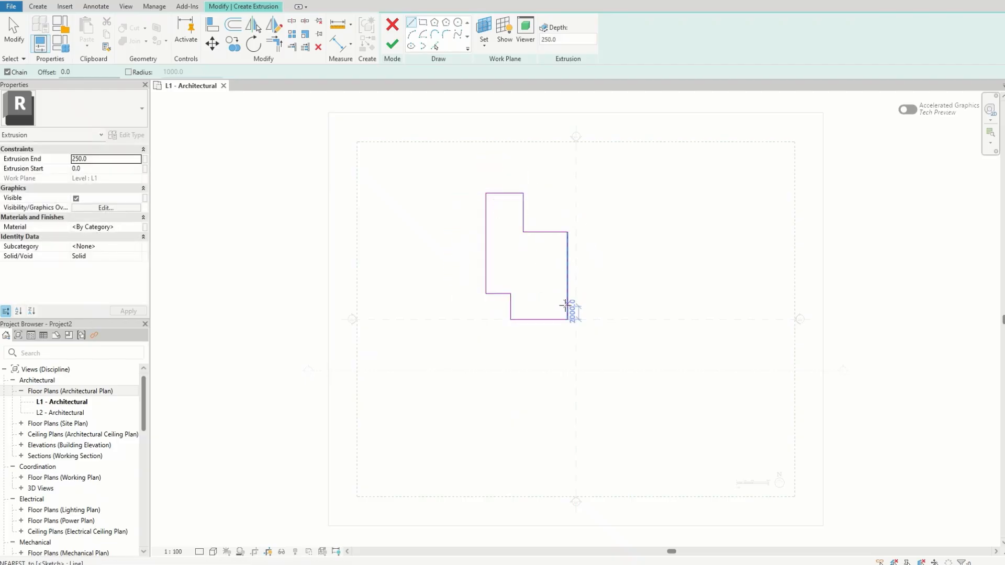
{"action": "key", "text": "Escape"}
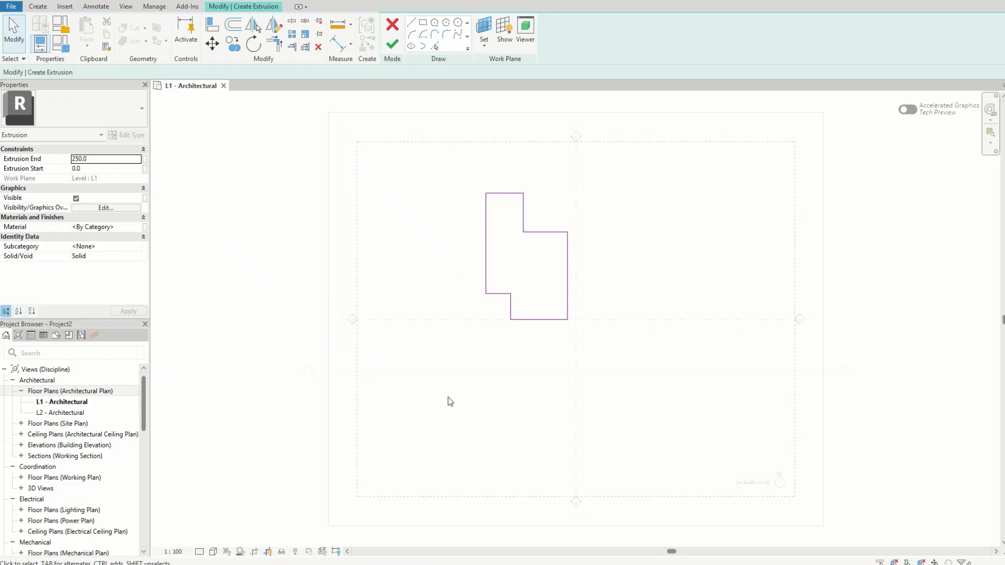
- Set the extrusion end to 1000 and finish the extrusion sketch
{"action": "left_click", "coordinate": [100, 149]}
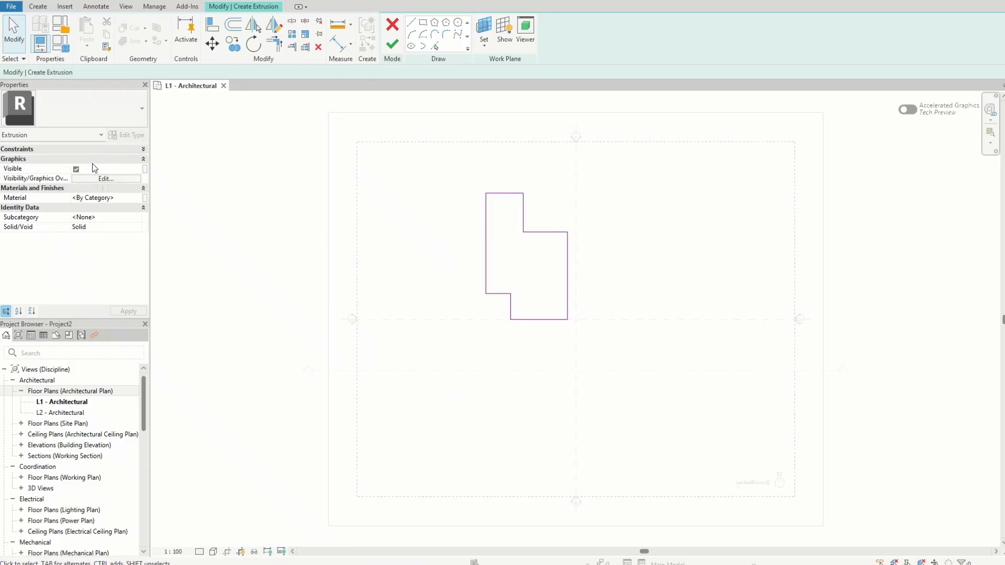
{"action": "left_click", "coordinate": [92, 160]}
{"action": "left_click", "coordinate": [143, 151]}
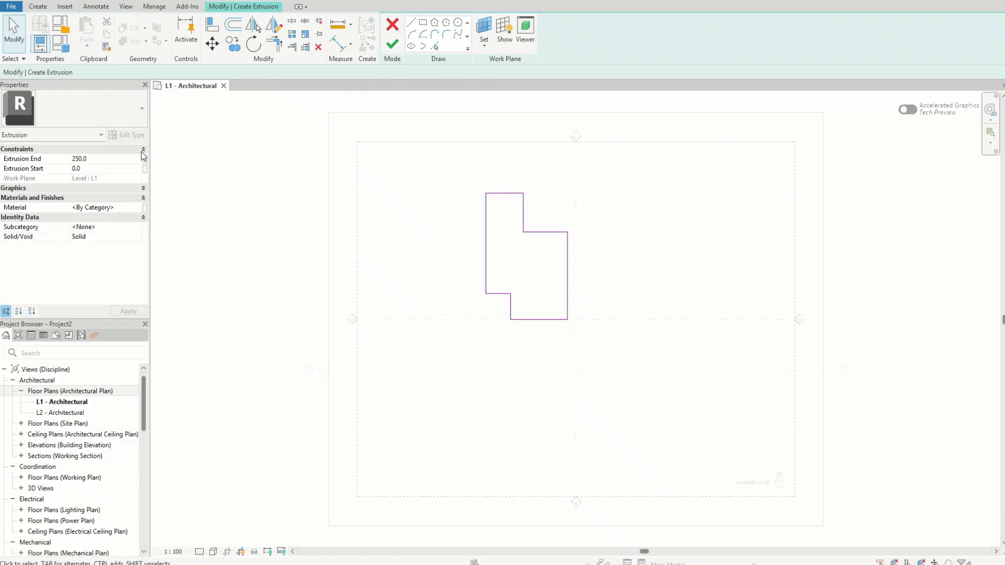
{"action": "left_click", "coordinate": [97, 160]}
{"action": "type", "text": "1000"}
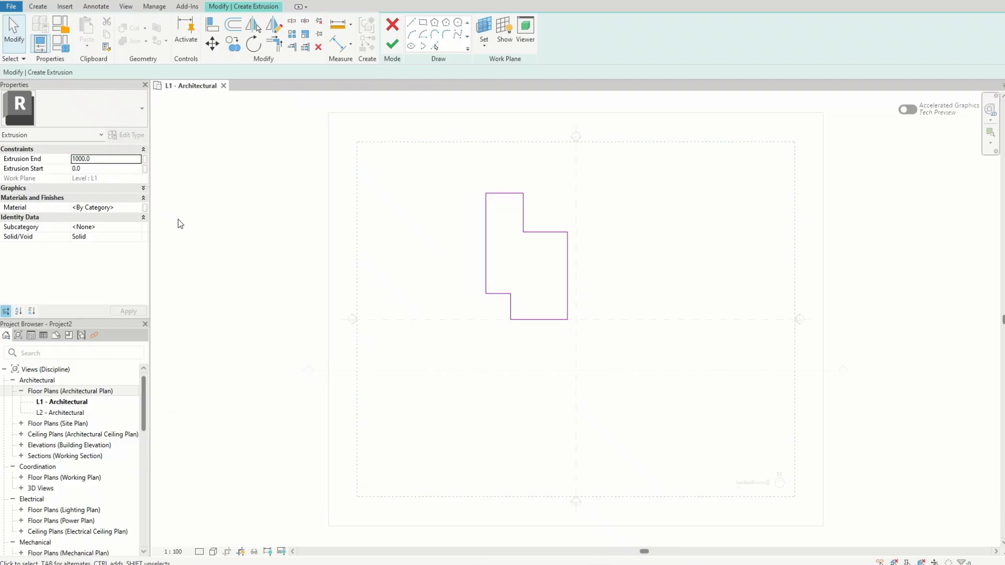
{"action": "left_click", "coordinate": [393, 46]}
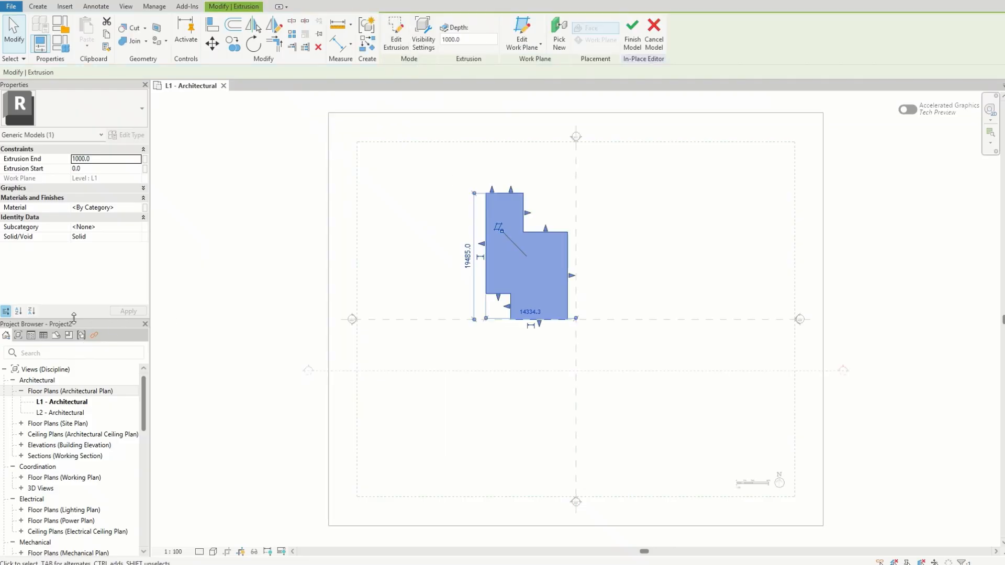
- Open the {3D} view and examine the shape of the extruded slab
{"action": "left_click", "coordinate": [22, 489]}
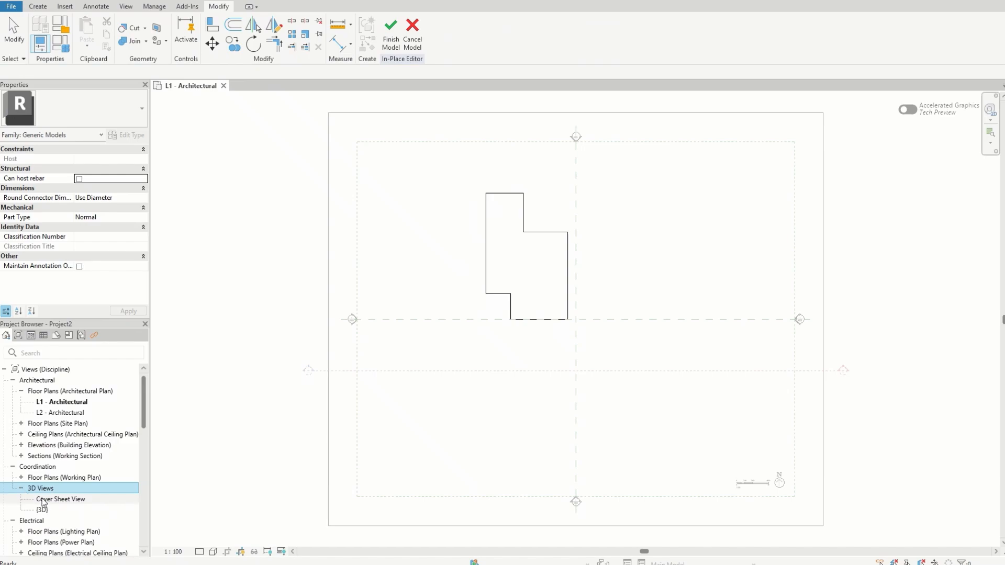
{"action": "double_click", "coordinate": [41, 511]}
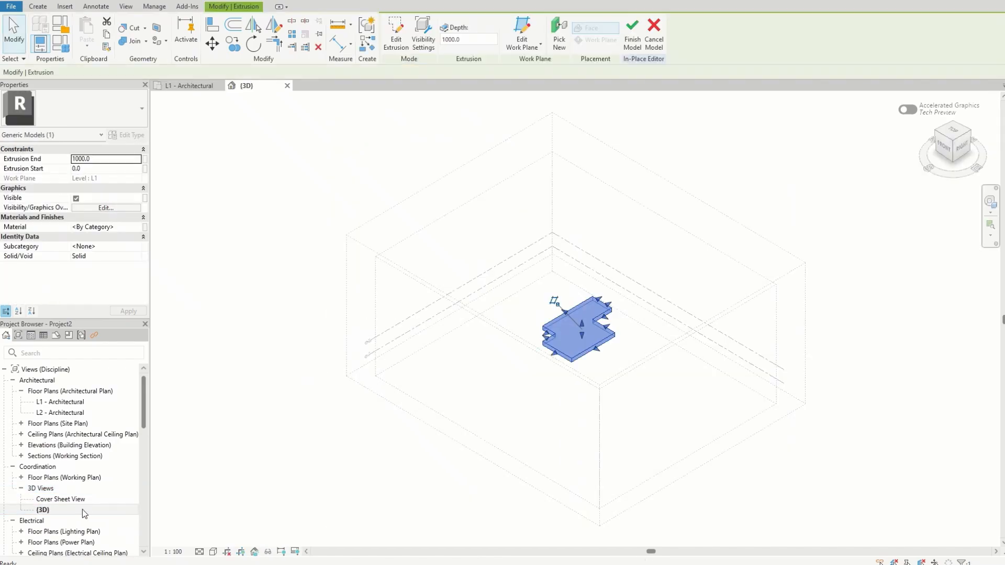
{"action": "left_click", "coordinate": [381, 485]}
{"action": "scroll", "coordinate": [602, 341], "scroll_direction": "up", "scroll_amount": 5}
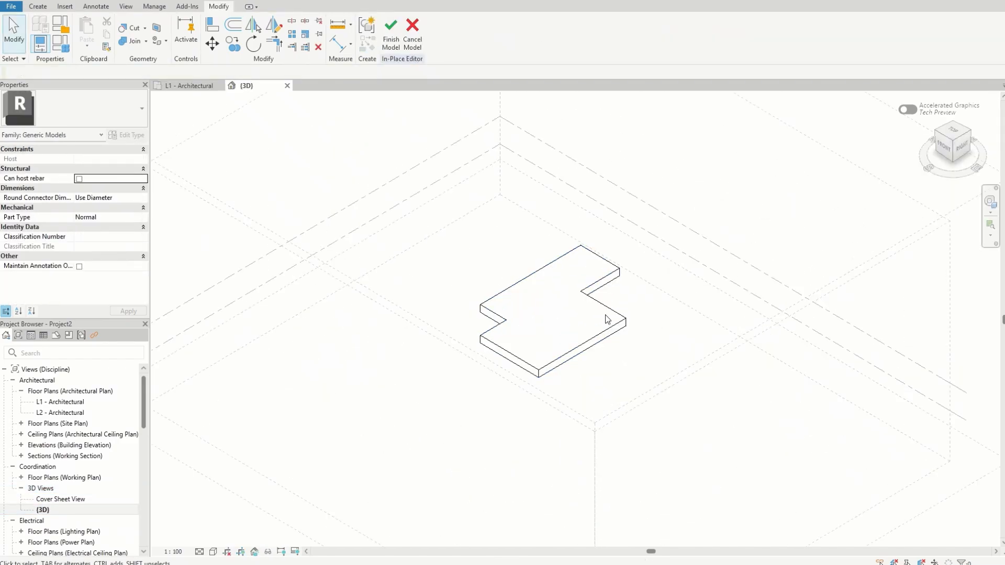
{"action": "scroll", "coordinate": [629, 314], "scroll_direction": "up", "scroll_amount": 1}
{"action": "scroll", "coordinate": [660, 305], "scroll_direction": "down", "scroll_amount": 2}
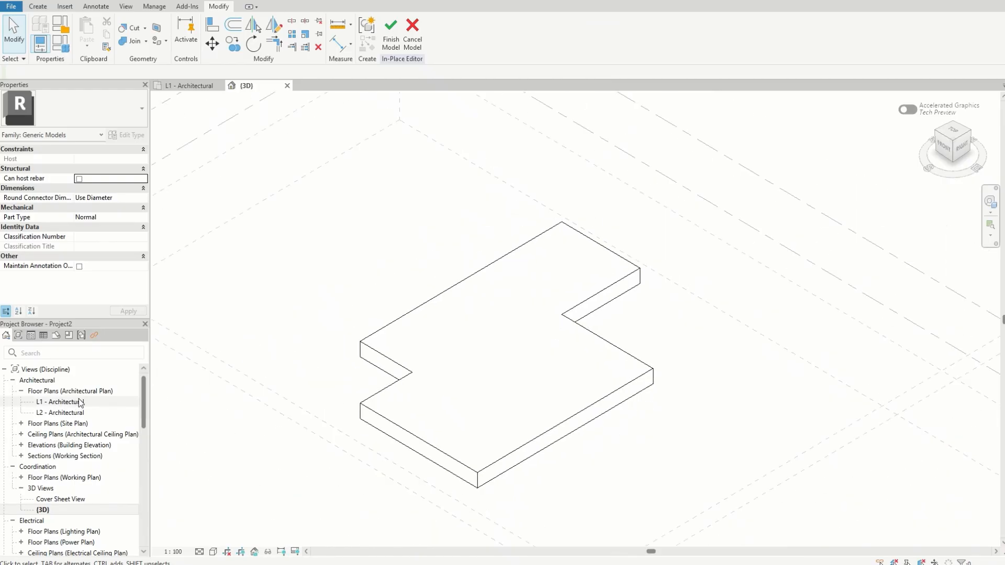
- Edit the extrusion's sketch in the L1 - Architectural plan, adding a circular opening of radius 1400 near the upper-left corner, and finish it
{"action": "left_click", "coordinate": [189, 87]}
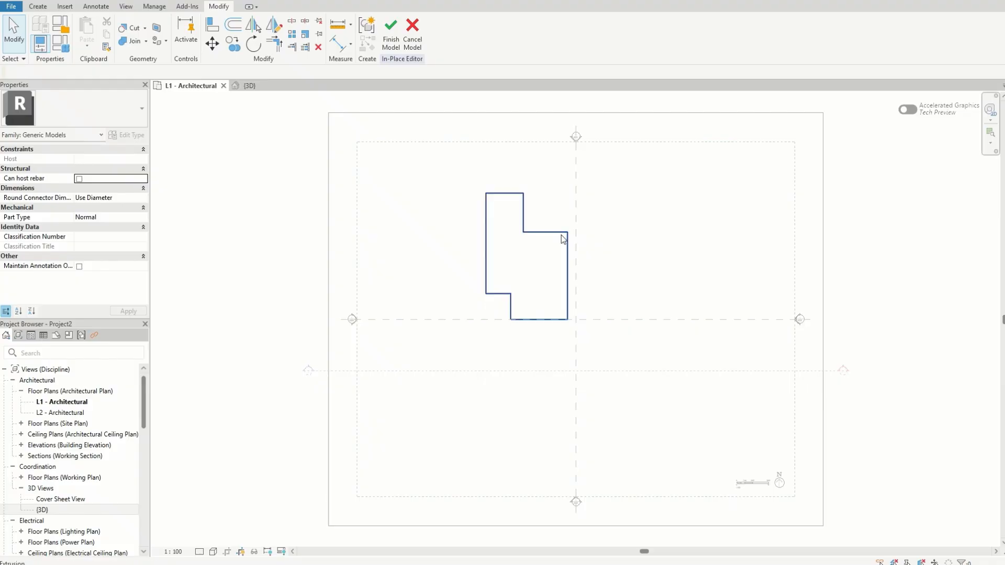
{"action": "scroll", "coordinate": [565, 261], "scroll_direction": "up", "scroll_amount": 4}
{"action": "left_click", "coordinate": [563, 218]}
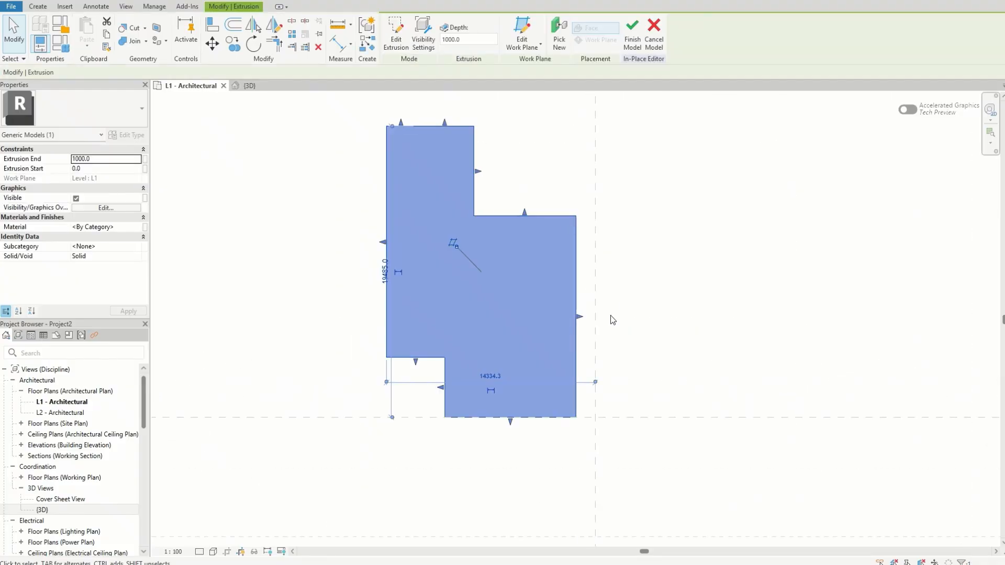
{"action": "scroll", "coordinate": [594, 219], "scroll_direction": "up", "scroll_amount": 2}
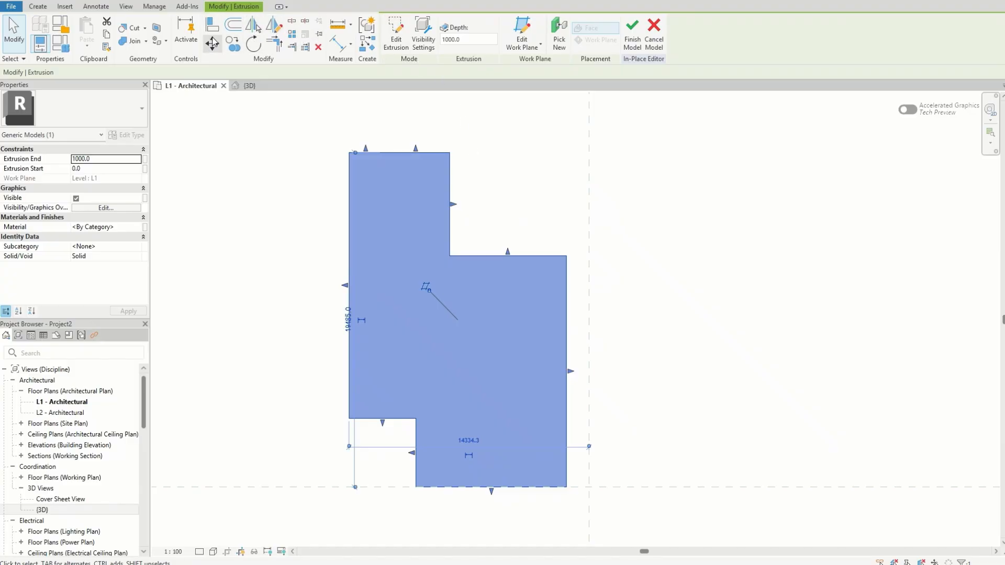
{"action": "left_click", "coordinate": [397, 33]}
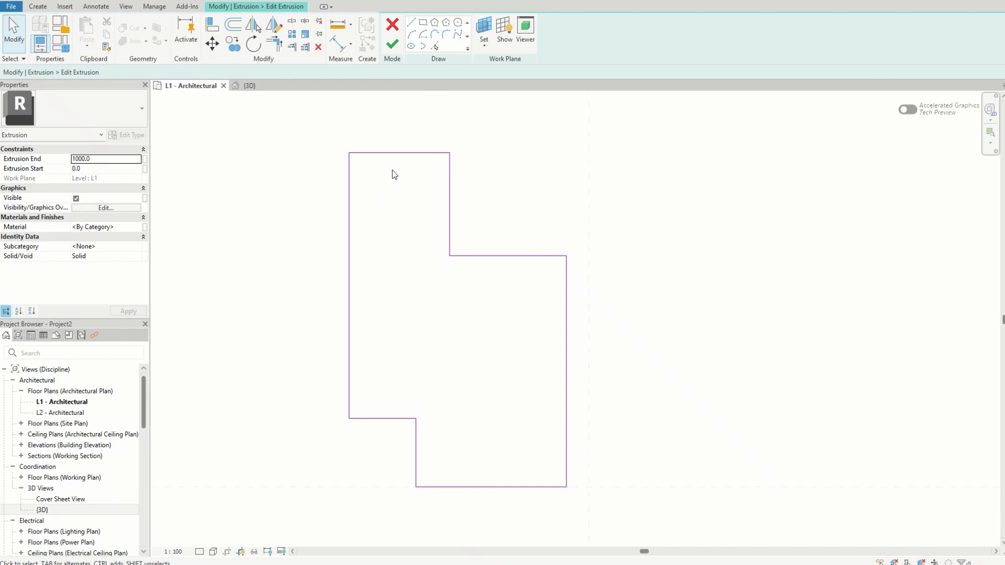
{"action": "left_click", "coordinate": [458, 22]}
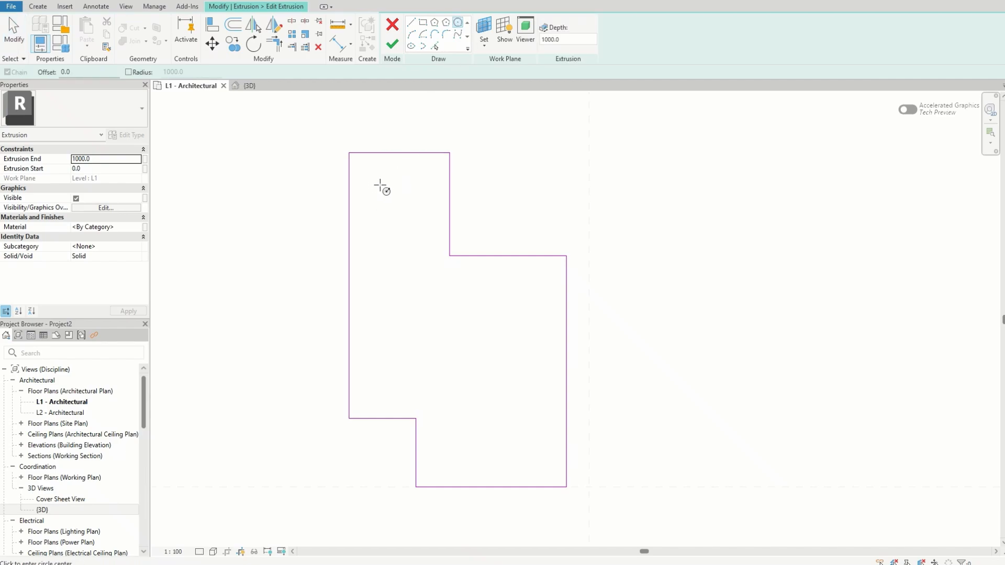
{"action": "left_click", "coordinate": [383, 185]}
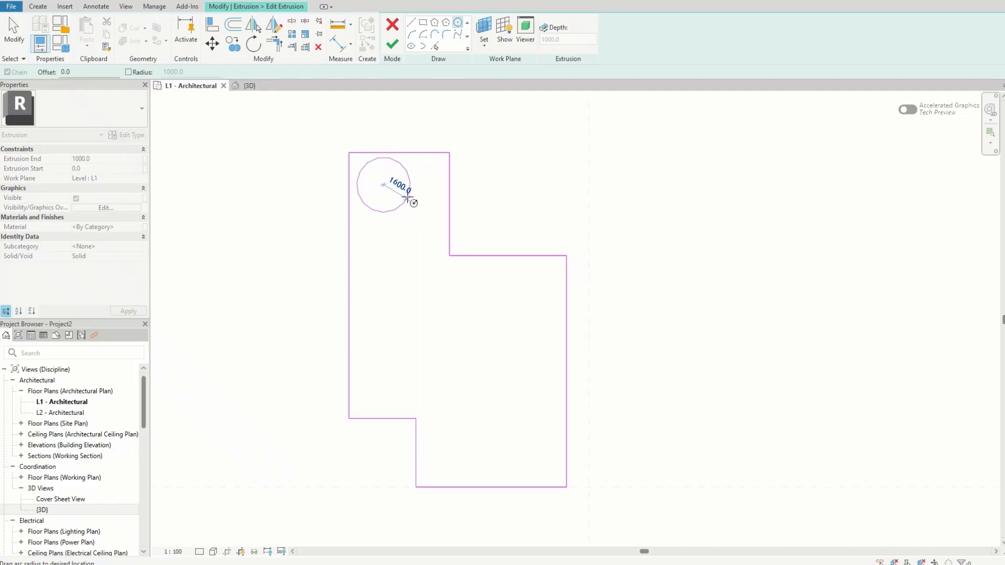
{"action": "left_click", "coordinate": [405, 197]}
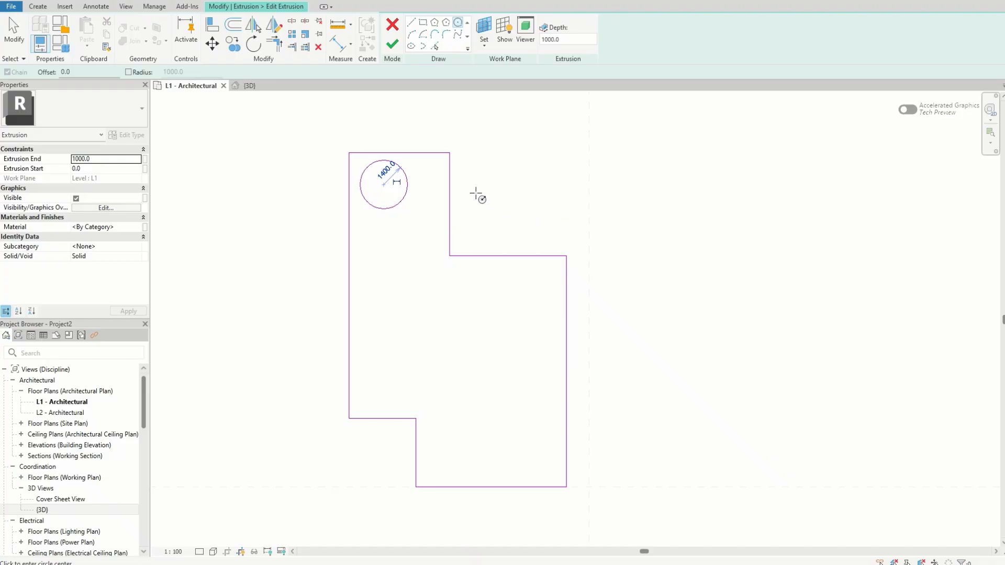
{"action": "left_click", "coordinate": [392, 44]}
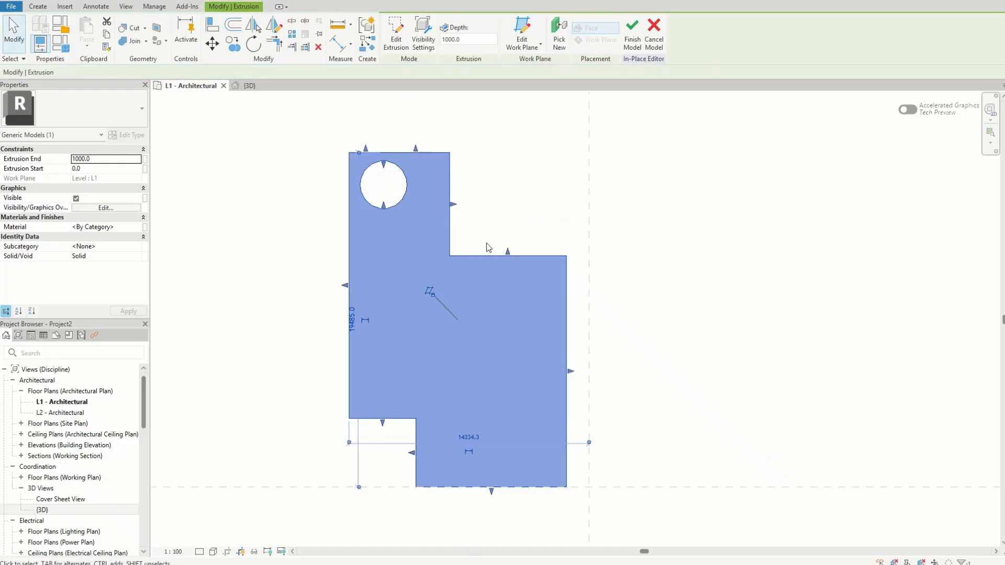
- Examine the circular opening through the slab in the {3D} view
{"action": "left_click", "coordinate": [254, 86]}
{"action": "scroll", "coordinate": [581, 246], "scroll_direction": "up", "scroll_amount": 4}
{"action": "left_click", "coordinate": [674, 352]}
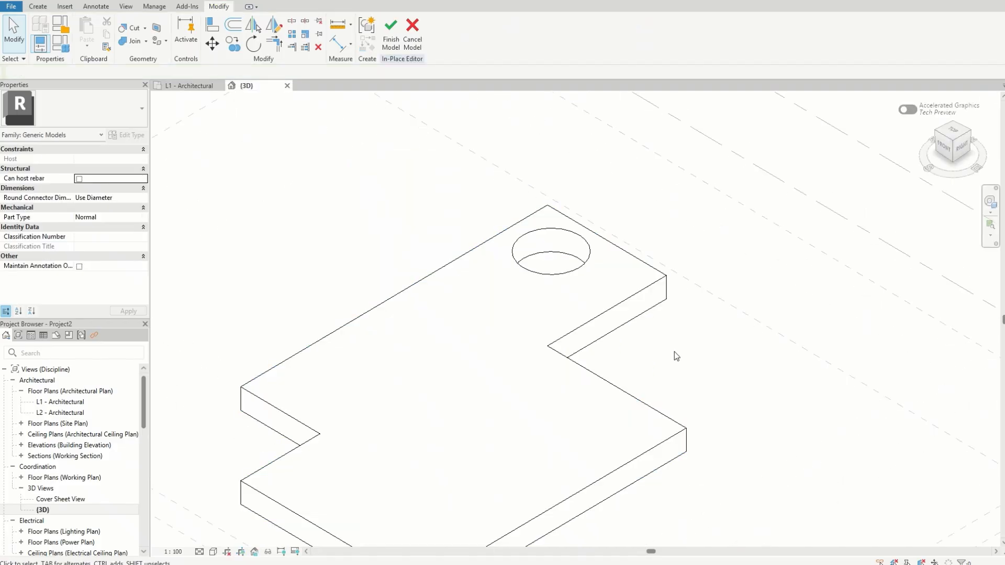
{"action": "scroll", "coordinate": [598, 255], "scroll_direction": "up", "scroll_amount": 8}
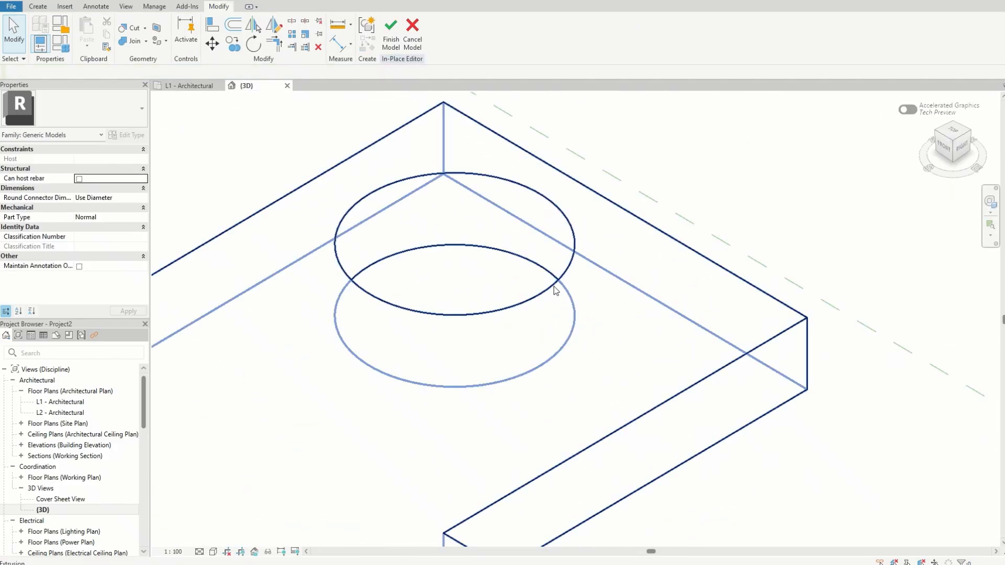
{"action": "scroll", "coordinate": [576, 189], "scroll_direction": "down", "scroll_amount": 3}
{"action": "scroll", "coordinate": [578, 191], "scroll_direction": "down", "scroll_amount": 6}
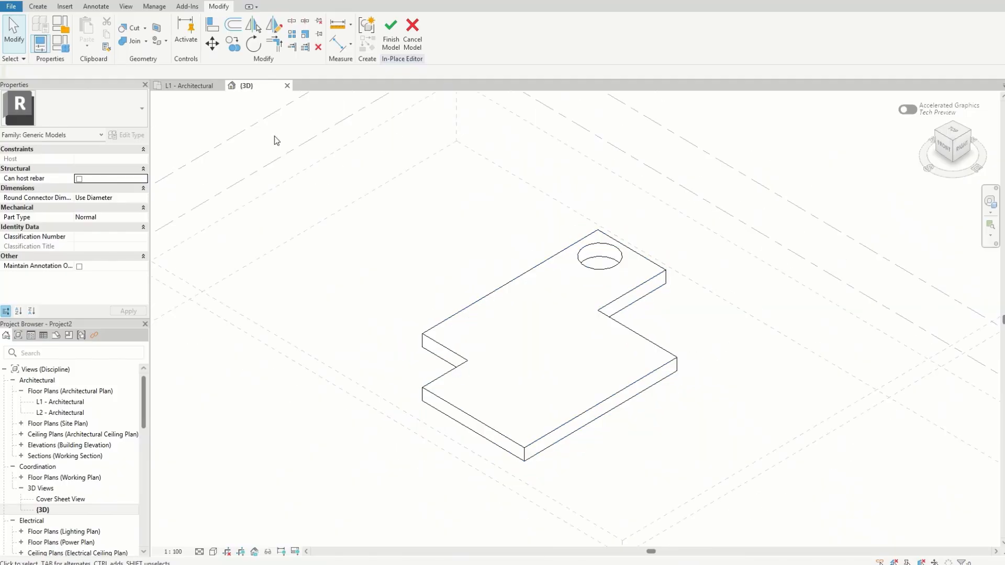
- Create a circular extrusion in the L1 - Architectural plan, radius 2800, centred on the slab's lower-right corner, and finish it
{"action": "left_click", "coordinate": [200, 86]}
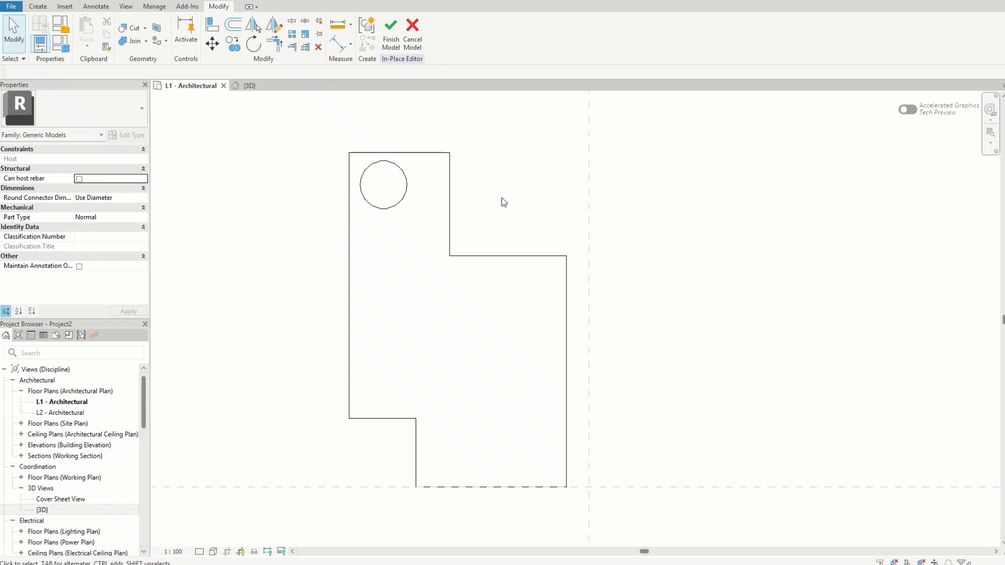
{"action": "left_click", "coordinate": [40, 7]}
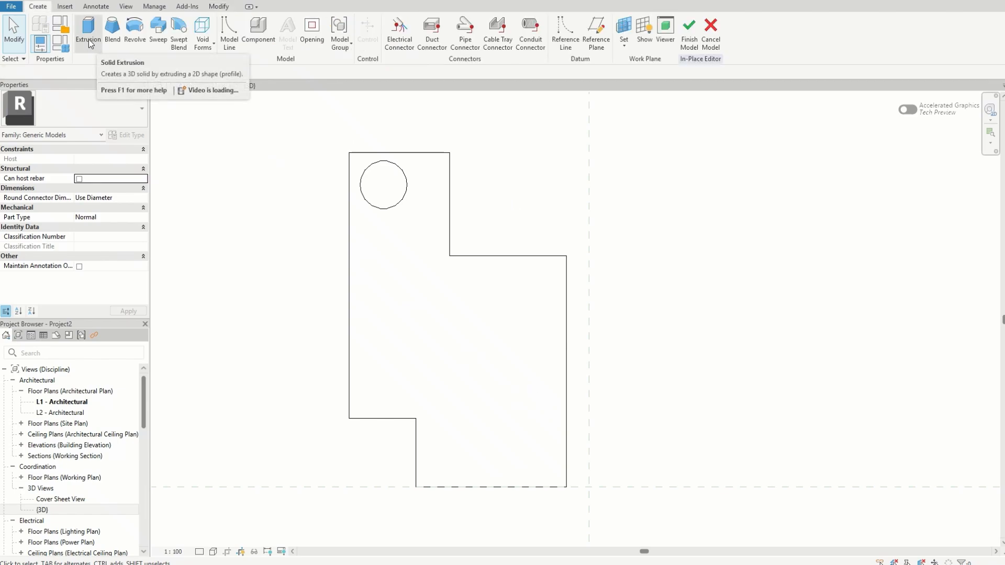
{"action": "left_click", "coordinate": [88, 41]}
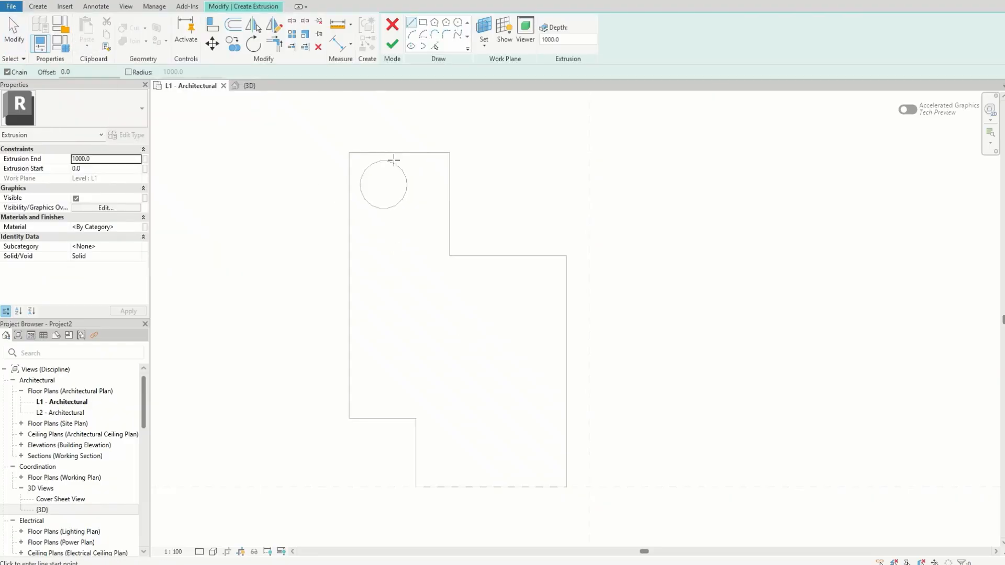
{"action": "left_click", "coordinate": [457, 22]}
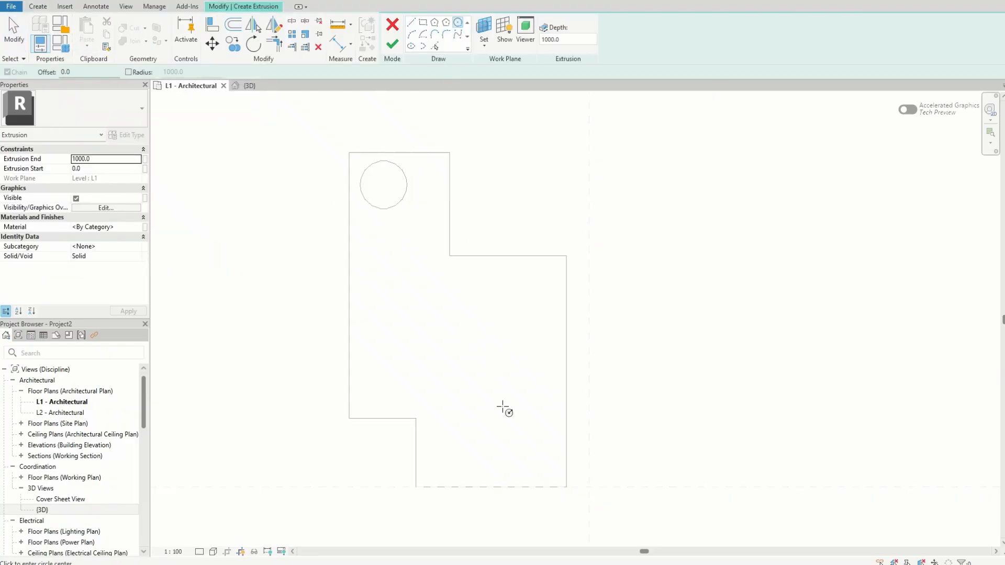
{"action": "left_click", "coordinate": [566, 488]}
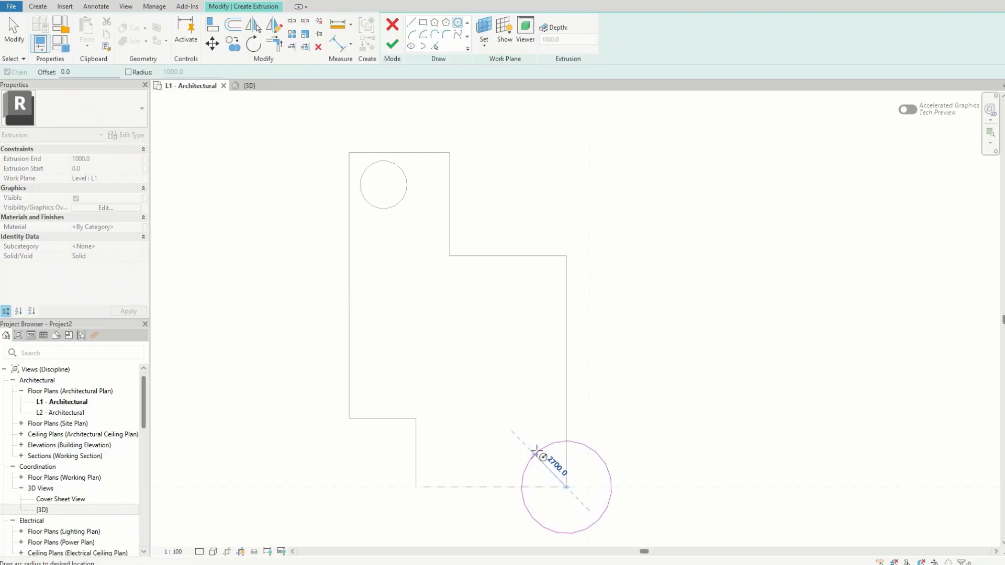
{"action": "left_click", "coordinate": [533, 455]}
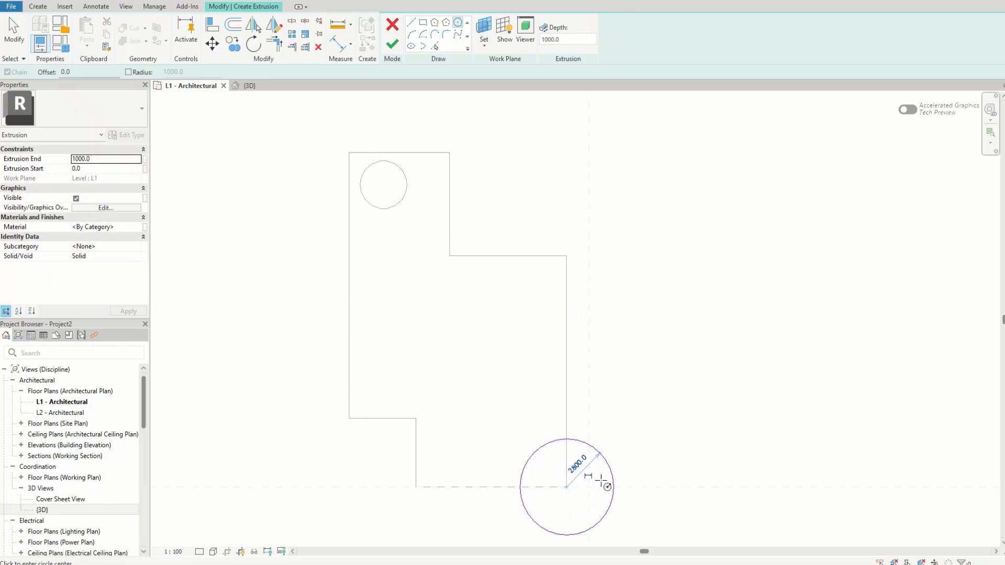
{"action": "key", "text": "Escape"}
{"action": "key", "text": "Escape"}
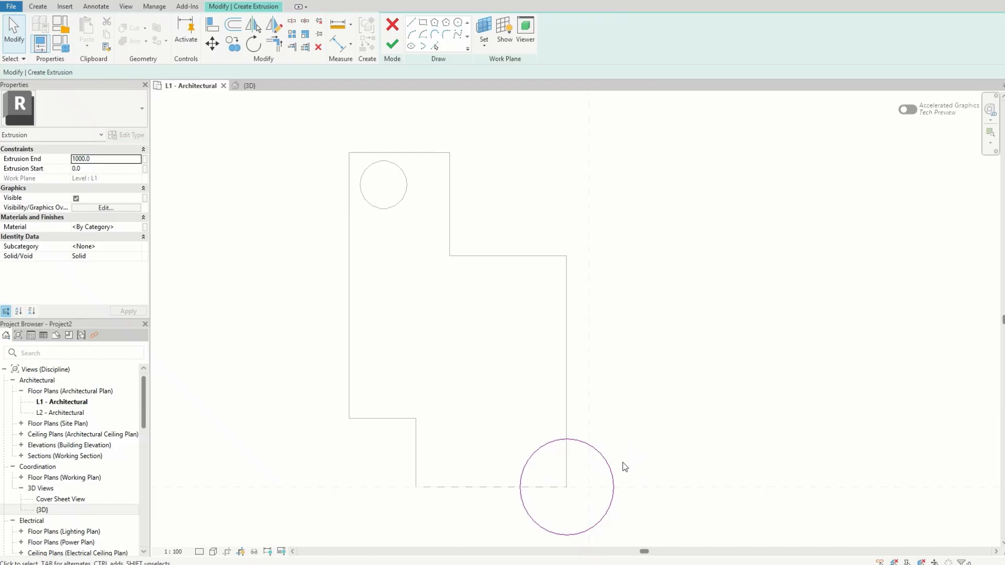
{"action": "left_click", "coordinate": [614, 473]}
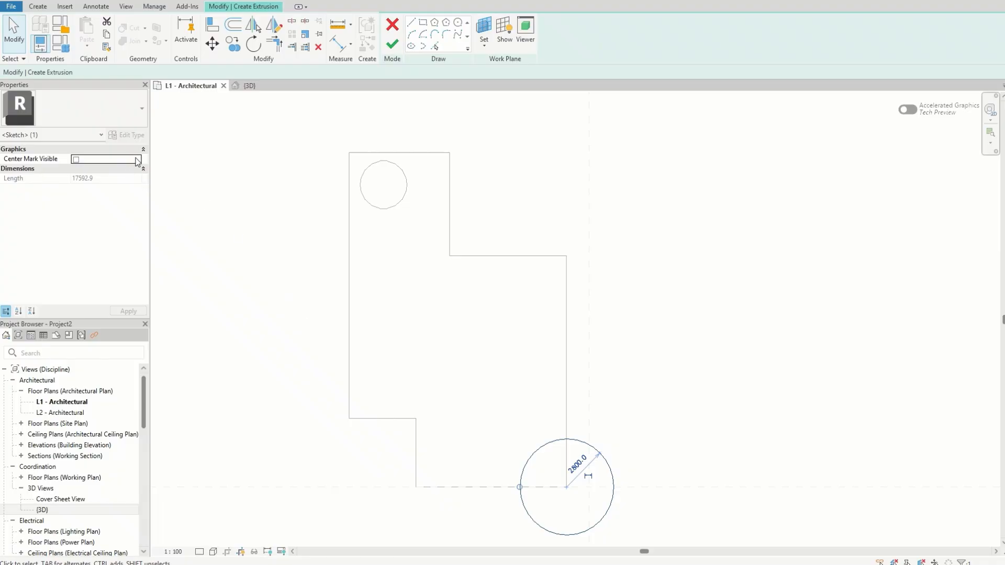
{"action": "key", "text": "Escape"}
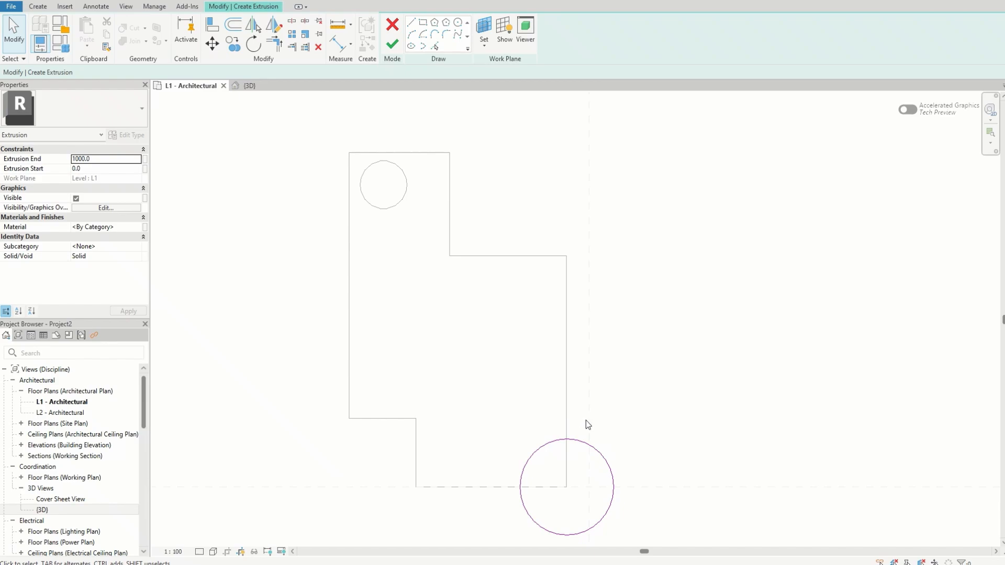
{"action": "left_click", "coordinate": [392, 44]}
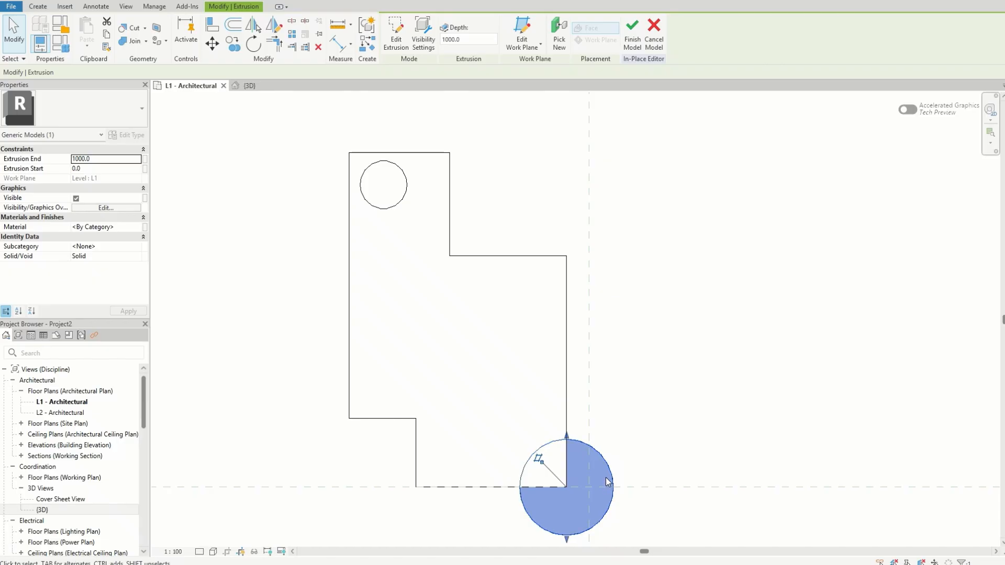
- Examine in the {3D} view how the circular extrusion overlaps the slab's corner
{"action": "left_click", "coordinate": [249, 85]}
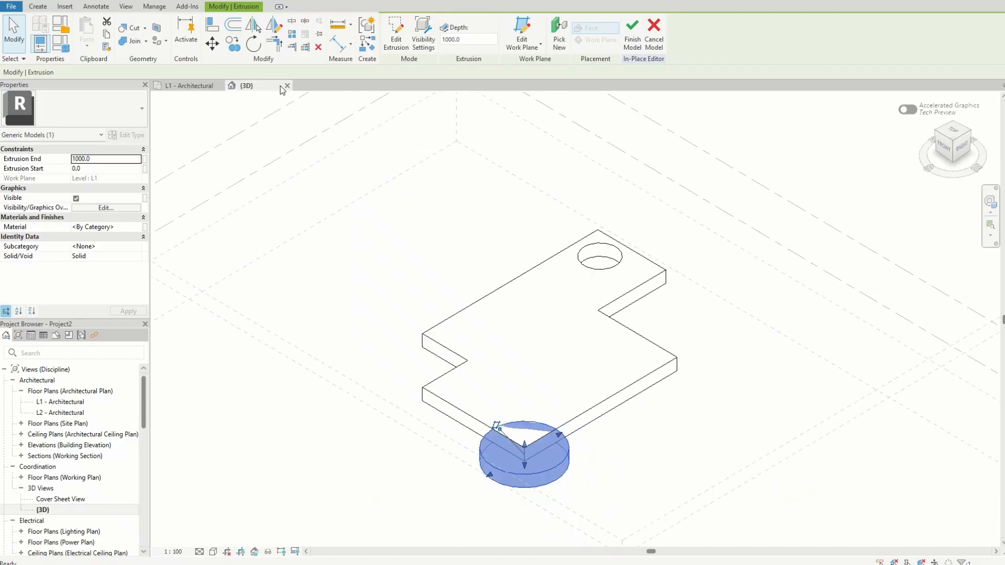
{"action": "scroll", "coordinate": [533, 445], "scroll_direction": "up", "scroll_amount": 3}
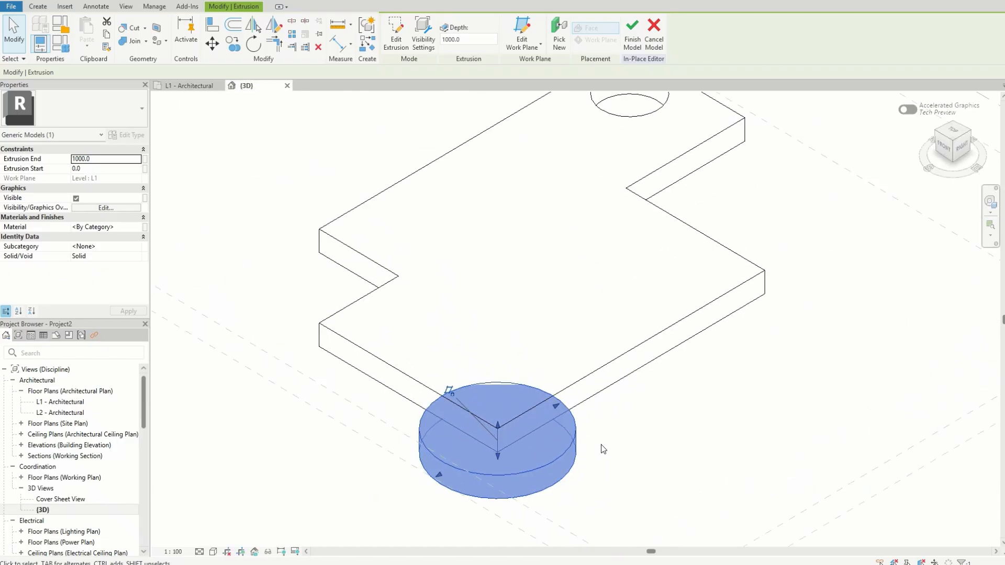
{"action": "scroll", "coordinate": [603, 444], "scroll_direction": "up", "scroll_amount": 2}
{"action": "left_click", "coordinate": [618, 458]}
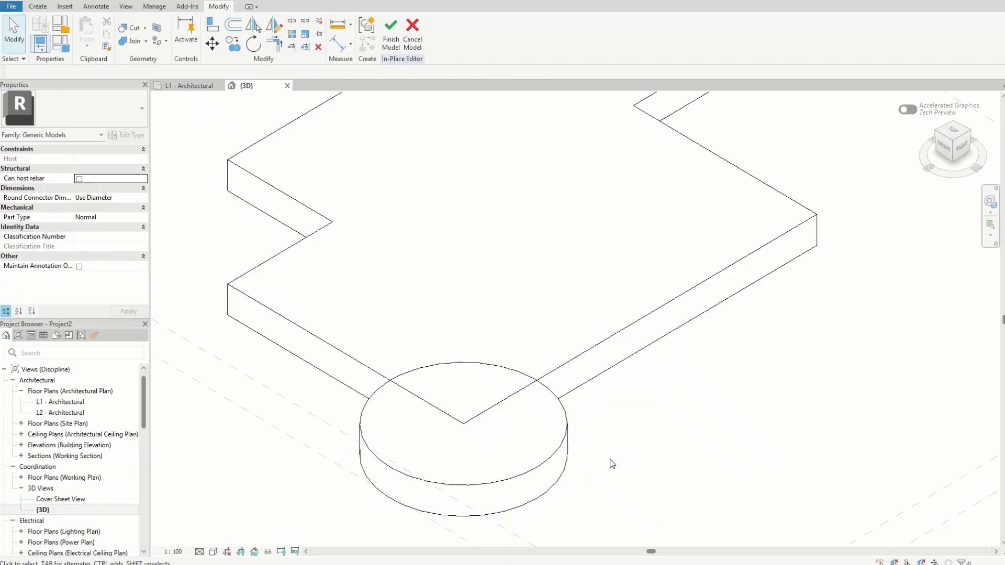
- Copy the circular extrusion in the L1 - Architectural plan 9000 to the left, onto the slab's bottom-left end corner
{"action": "left_click", "coordinate": [211, 88]}
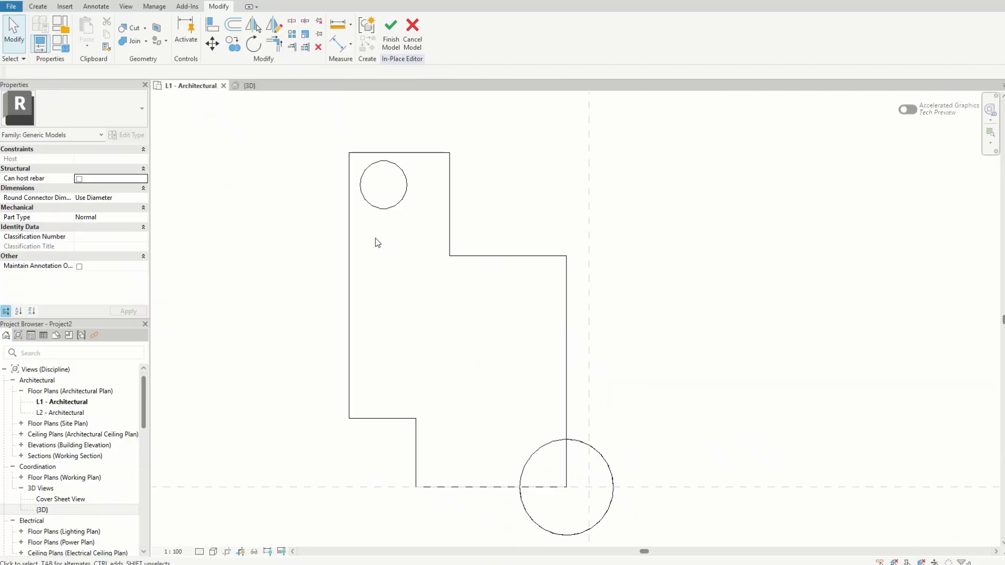
{"action": "left_click", "coordinate": [608, 464]}
{"action": "scroll", "coordinate": [596, 376], "scroll_direction": "down", "scroll_amount": 3}
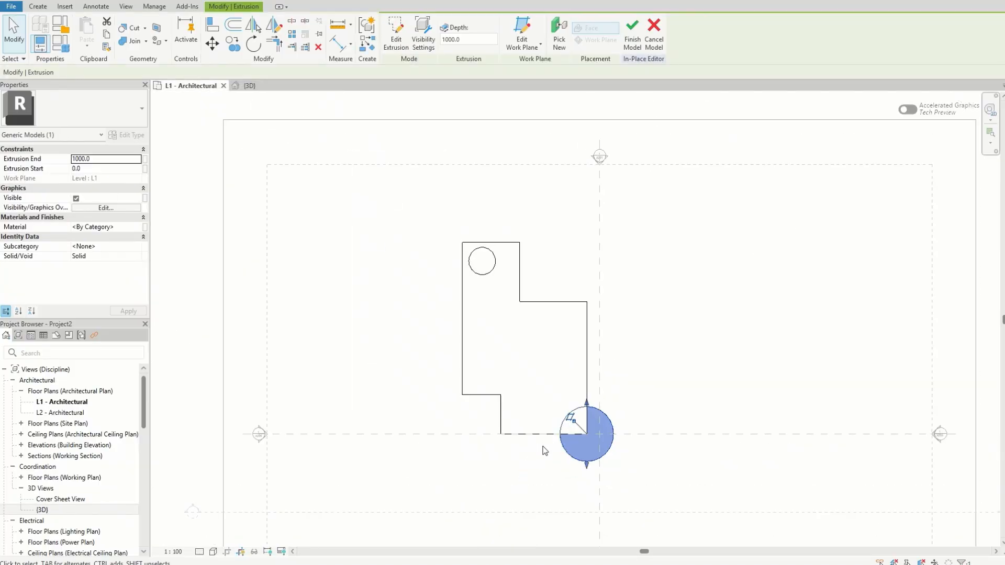
{"action": "scroll", "coordinate": [524, 414], "scroll_direction": "up", "scroll_amount": 2}
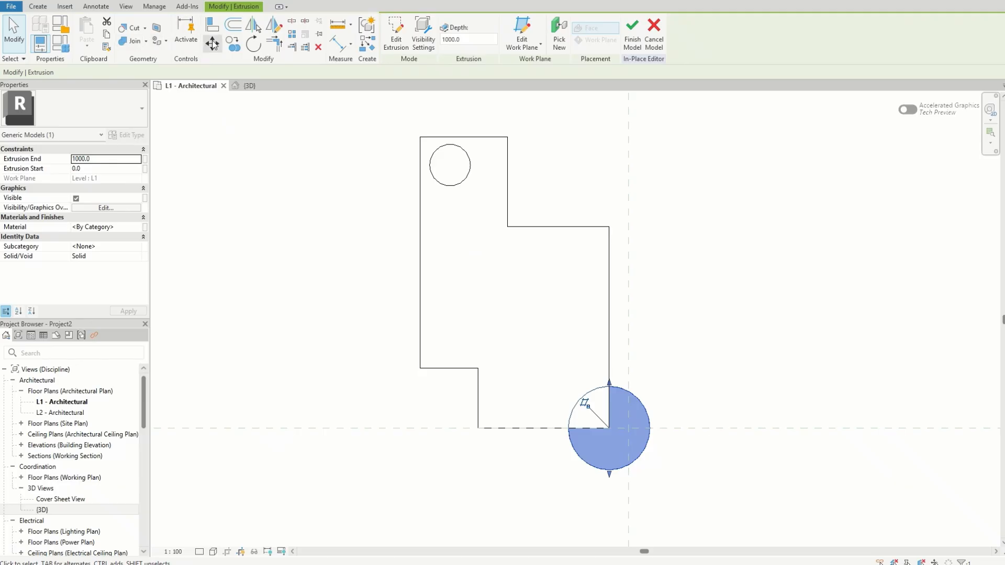
{"action": "left_click", "coordinate": [230, 45]}
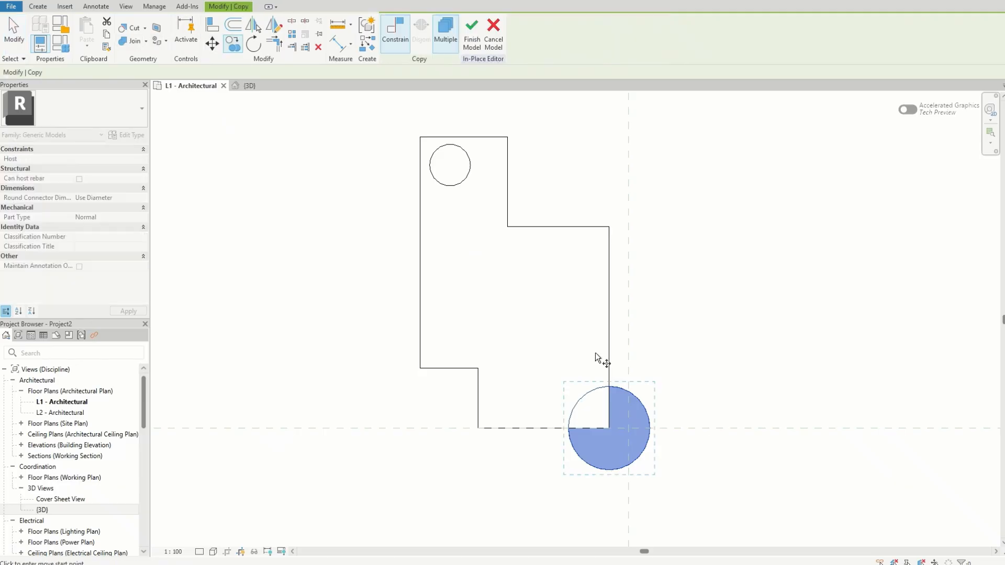
{"action": "left_click", "coordinate": [607, 428]}
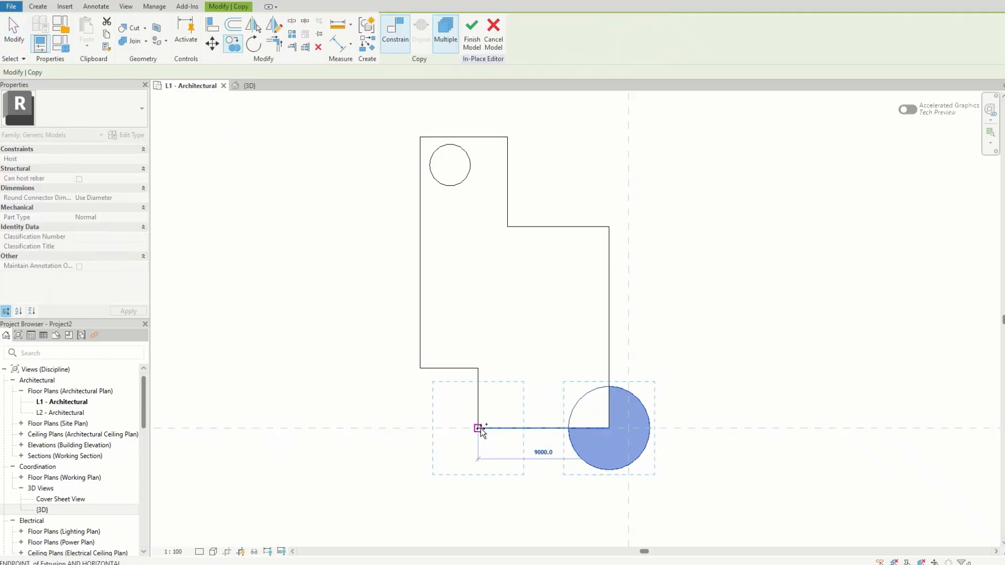
{"action": "left_click", "coordinate": [479, 428]}
{"action": "key", "text": "Escape"}
{"action": "left_click", "coordinate": [730, 464]}
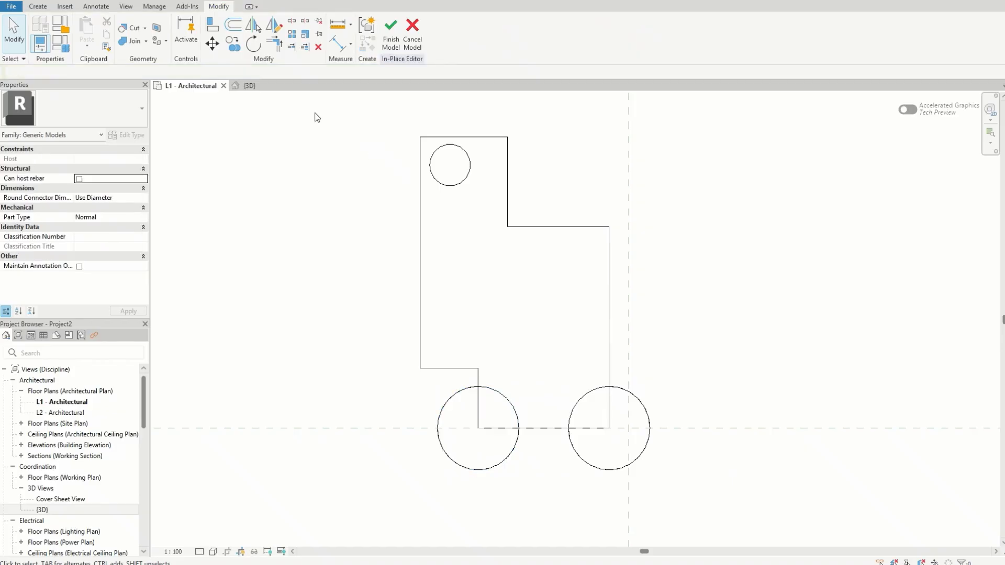
- Move the original circular extrusion away from the slab's front corner in the {3D} view so it stands beside the slab
{"action": "left_click", "coordinate": [261, 85]}
{"action": "scroll", "coordinate": [582, 369], "scroll_direction": "down", "scroll_amount": 3}
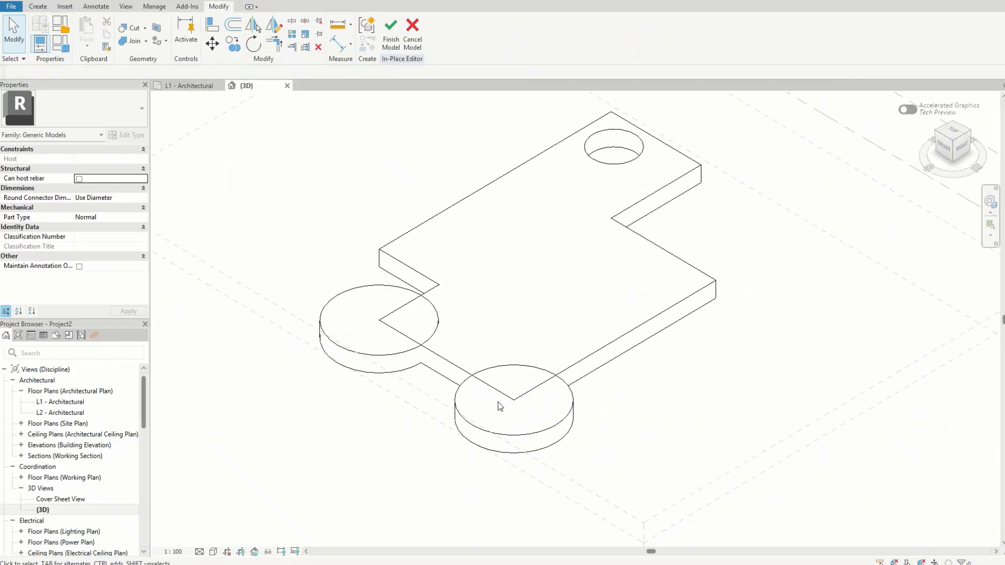
{"action": "left_click", "coordinate": [566, 411]}
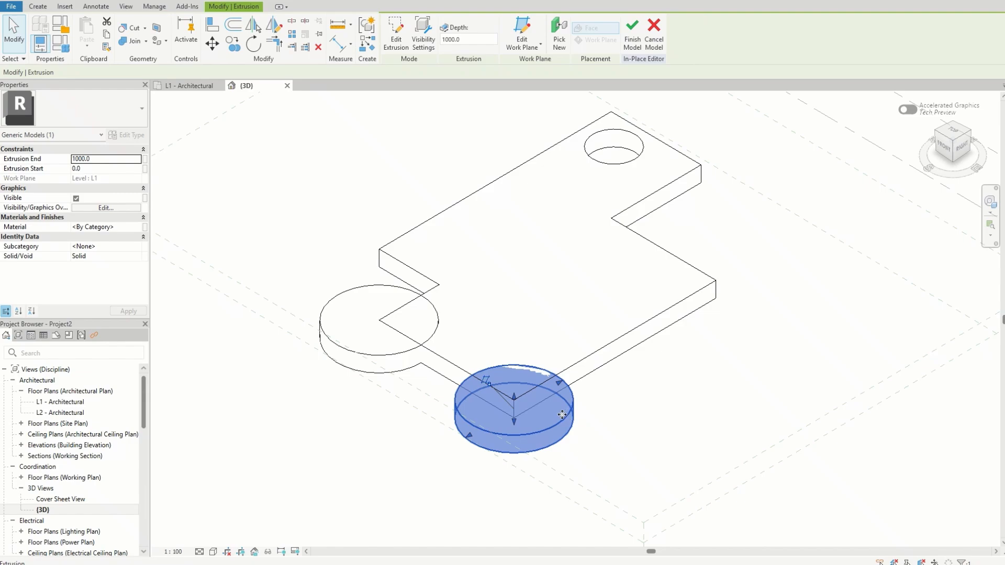
{"action": "left_click_drag", "start_coordinate": [566, 413], "coordinate": [643, 428]}
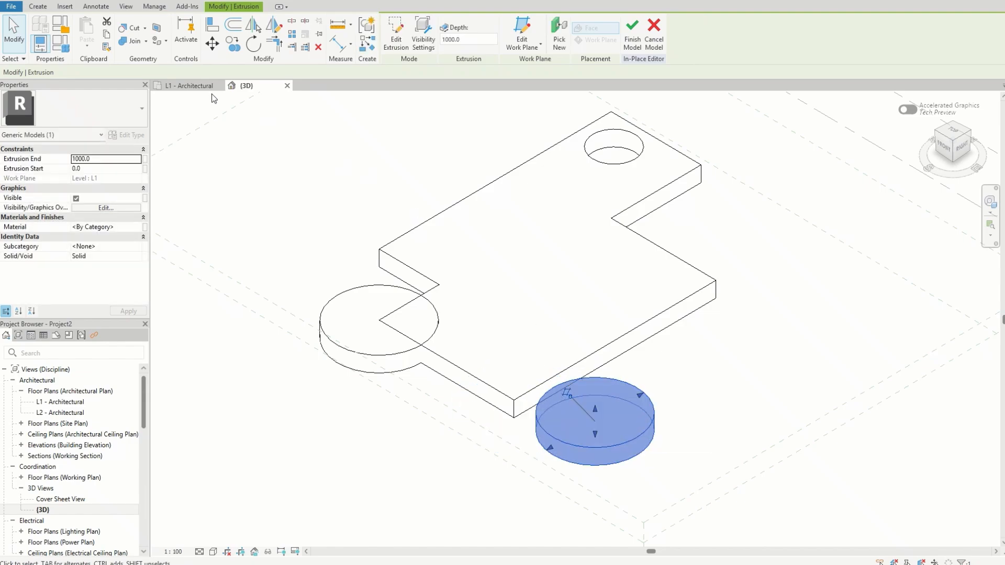
{"action": "left_click", "coordinate": [194, 86]}
{"action": "left_click", "coordinate": [255, 87]}
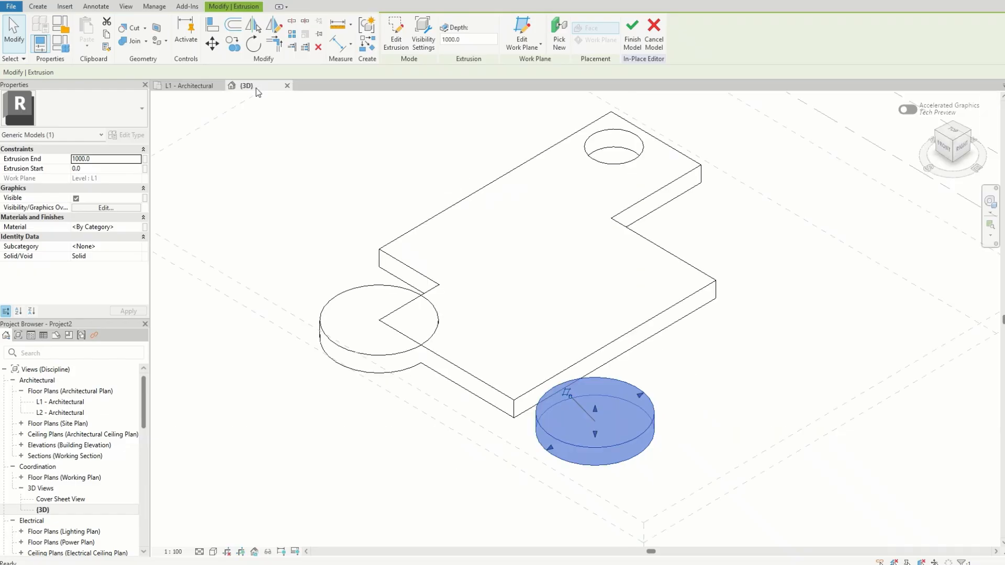
{"action": "left_click", "coordinate": [500, 477]}
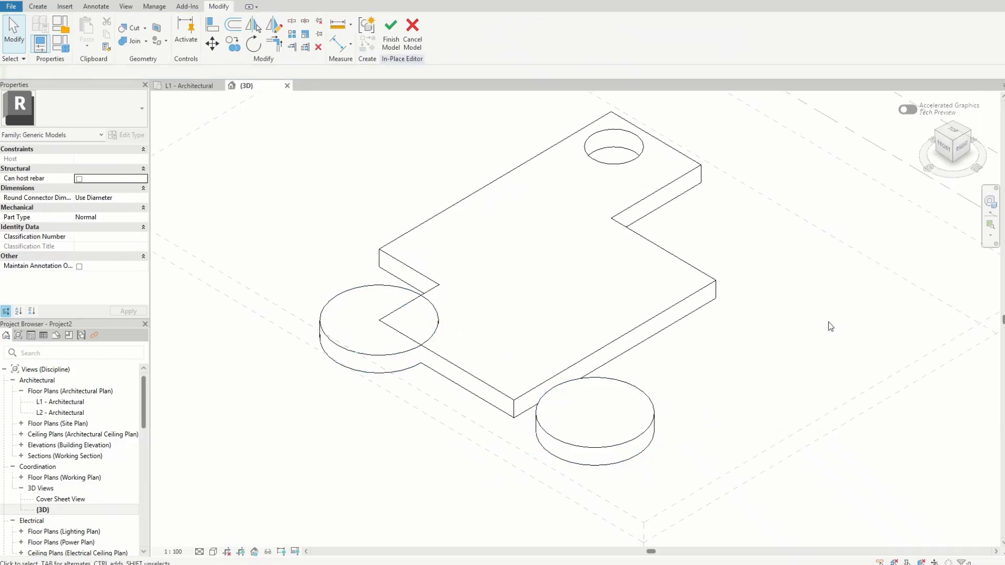
- Change the copied circular extrusion at the slab's notched end from Solid to Void
{"action": "left_click", "coordinate": [390, 357]}
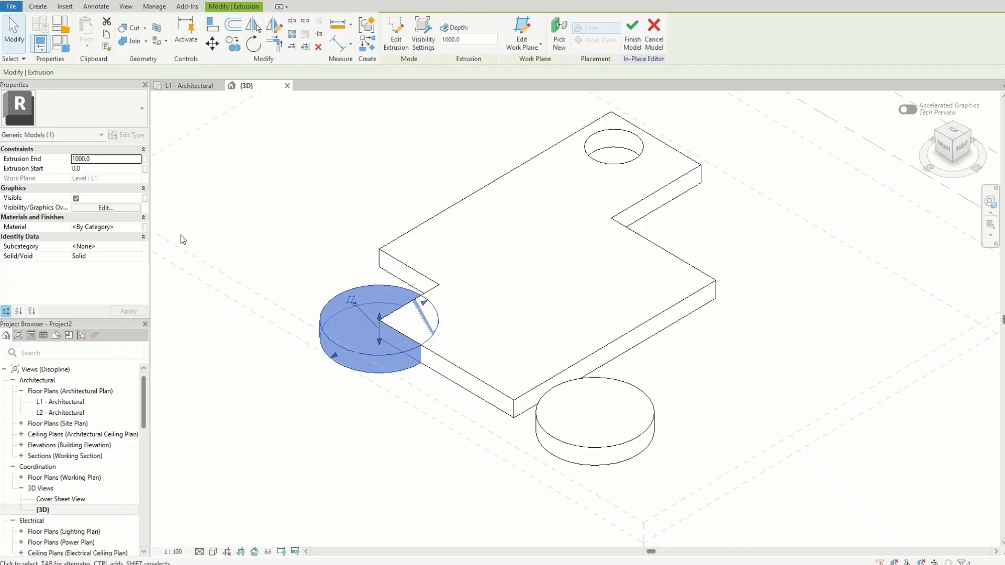
{"action": "left_click", "coordinate": [126, 257]}
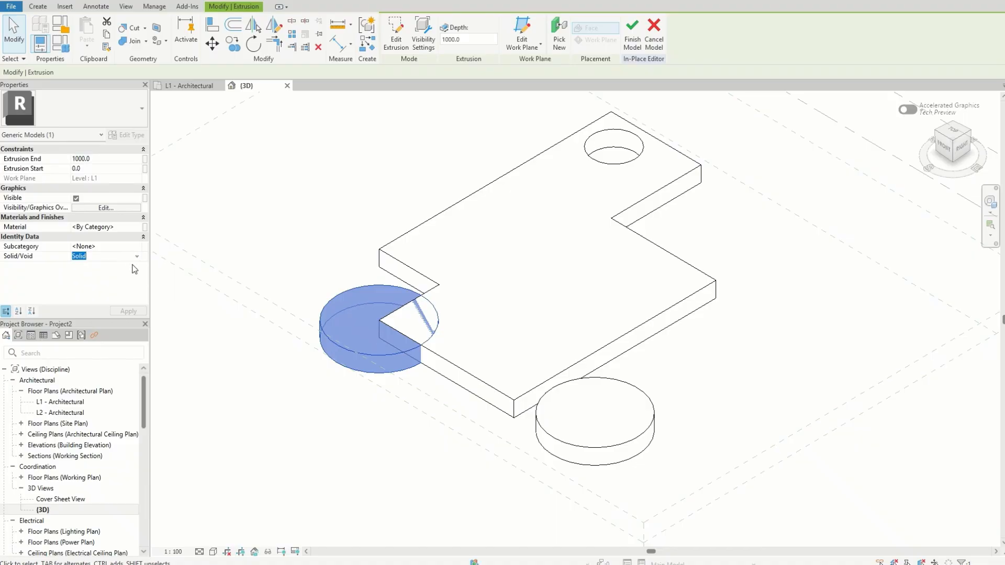
{"action": "left_click", "coordinate": [138, 258]}
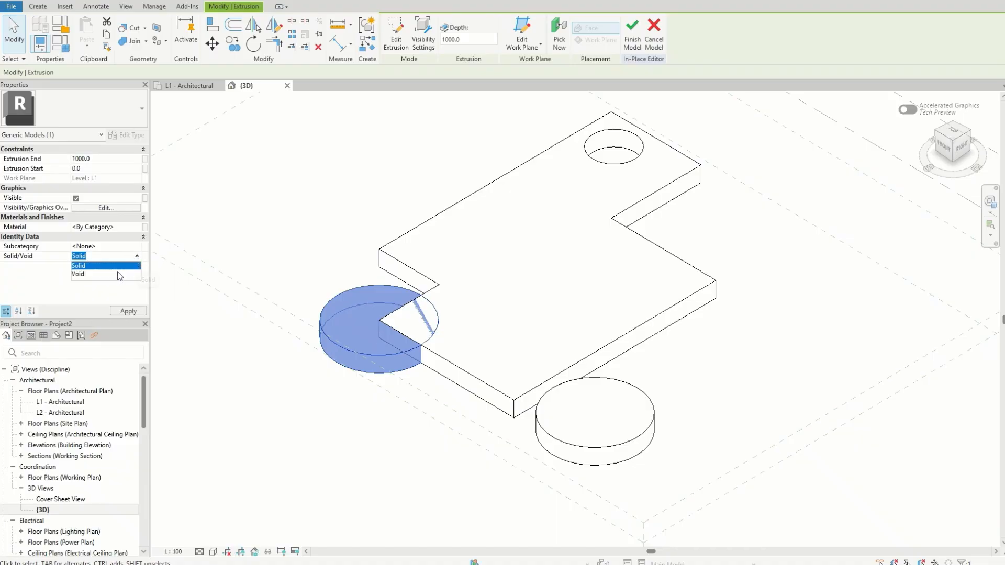
{"action": "left_click", "coordinate": [86, 274]}
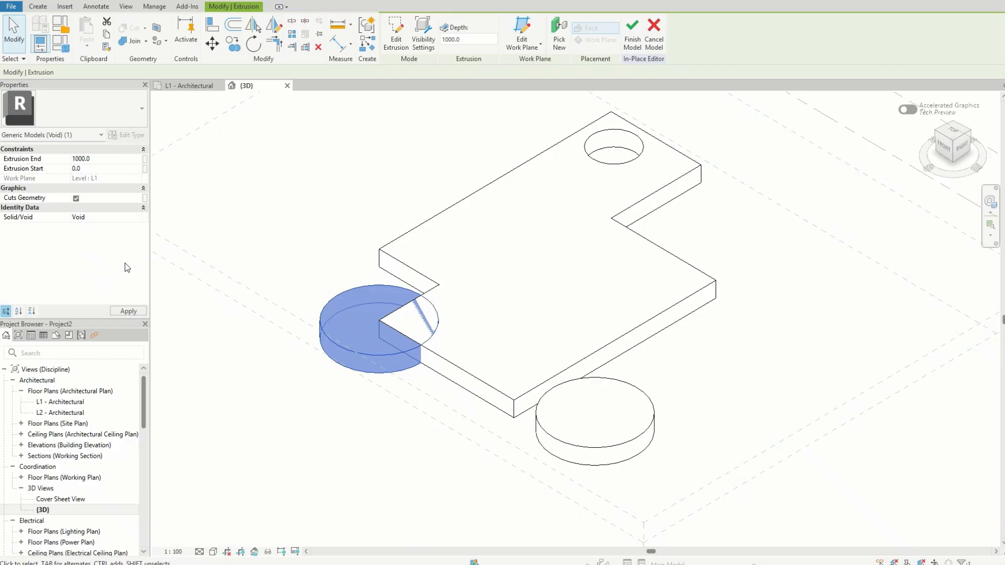
{"action": "left_click", "coordinate": [232, 340]}
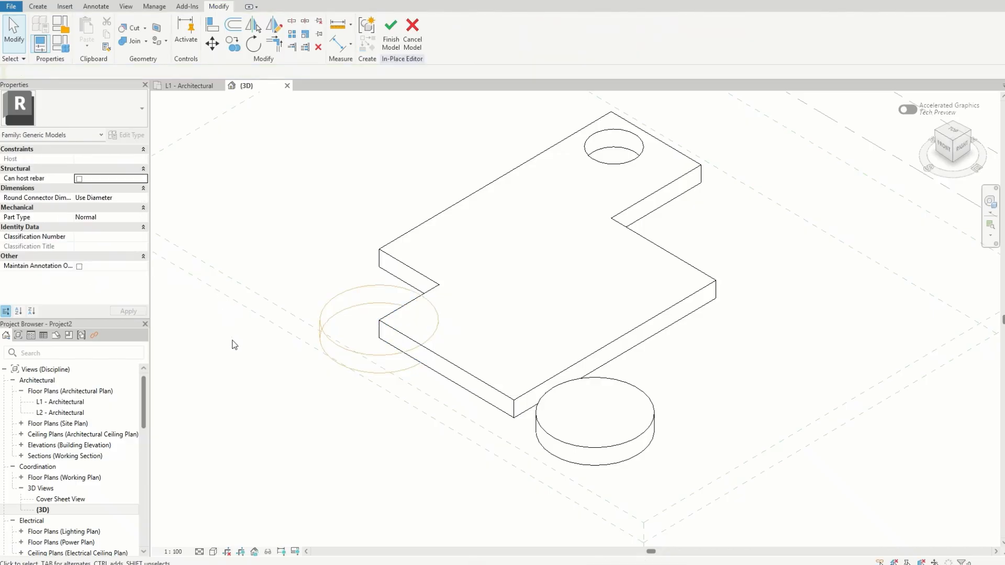
- Cut the slab with the circular void using Cut Geometry, inspect the curved cutout, and leave the command
{"action": "left_click", "coordinate": [145, 29]}
{"action": "left_click", "coordinate": [155, 49]}
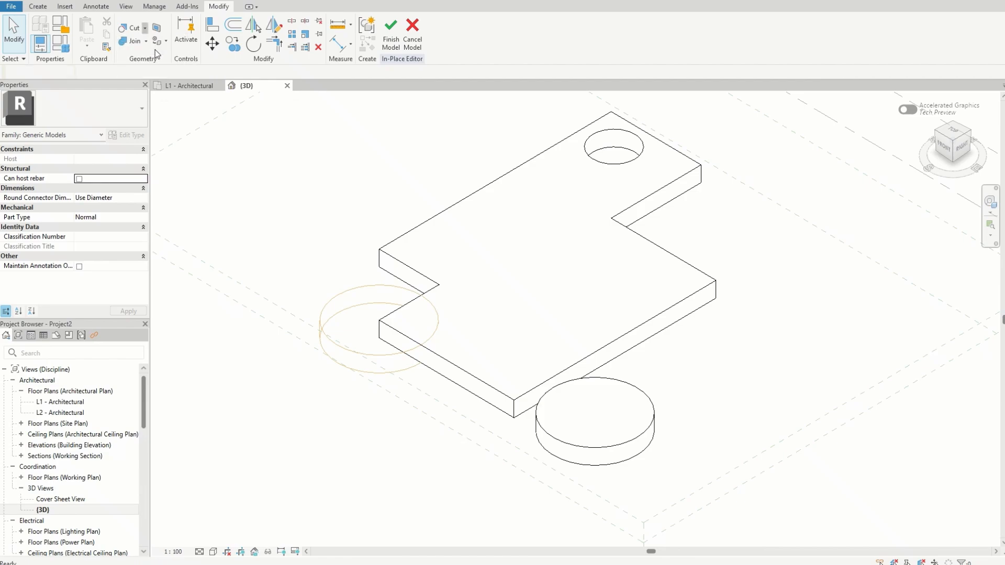
{"action": "left_click", "coordinate": [380, 285]}
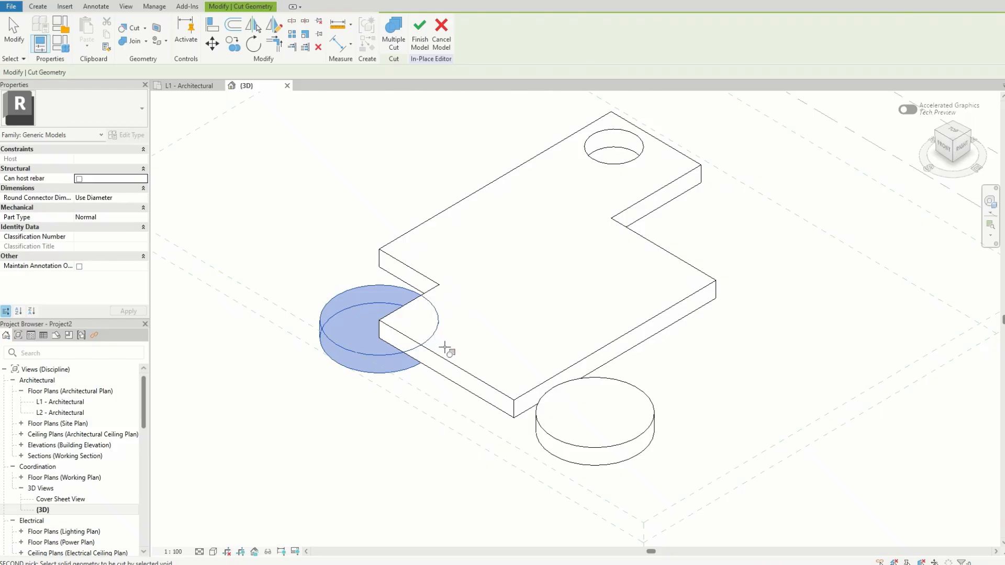
{"action": "left_click", "coordinate": [460, 361]}
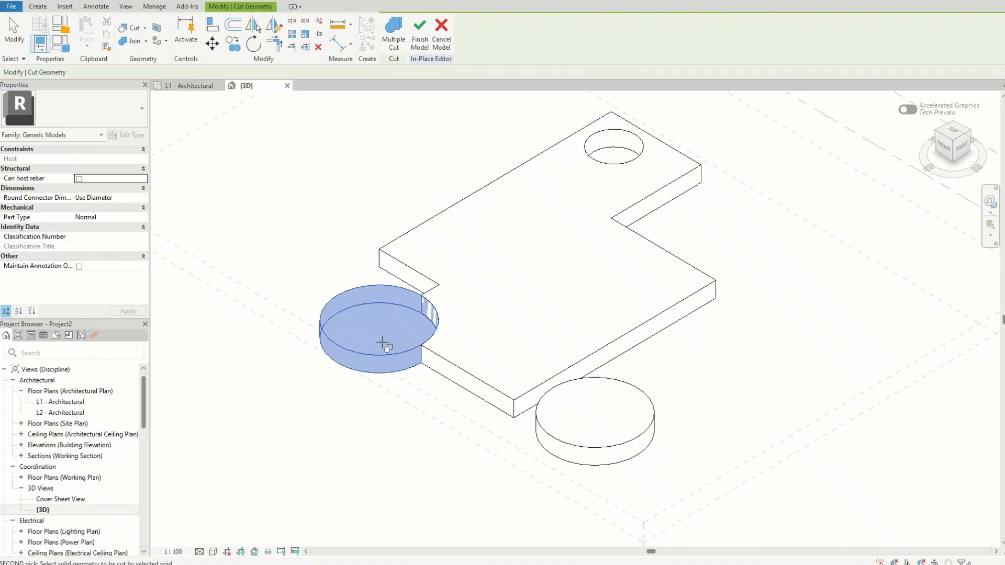
{"action": "left_click", "coordinate": [496, 386]}
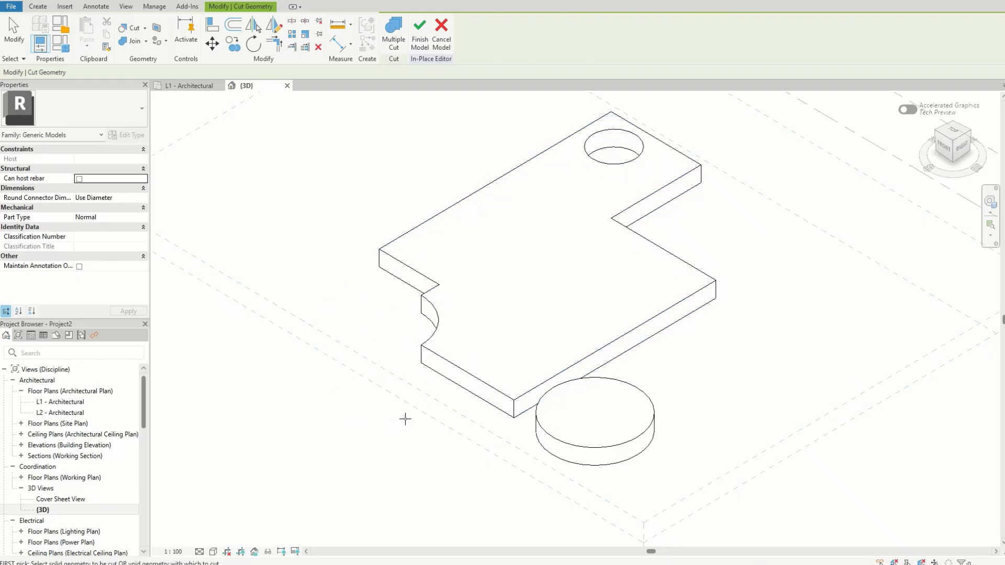
{"action": "scroll", "coordinate": [406, 300], "scroll_direction": "up", "scroll_amount": 6}
{"action": "scroll", "coordinate": [515, 346], "scroll_direction": "down", "scroll_amount": 5}
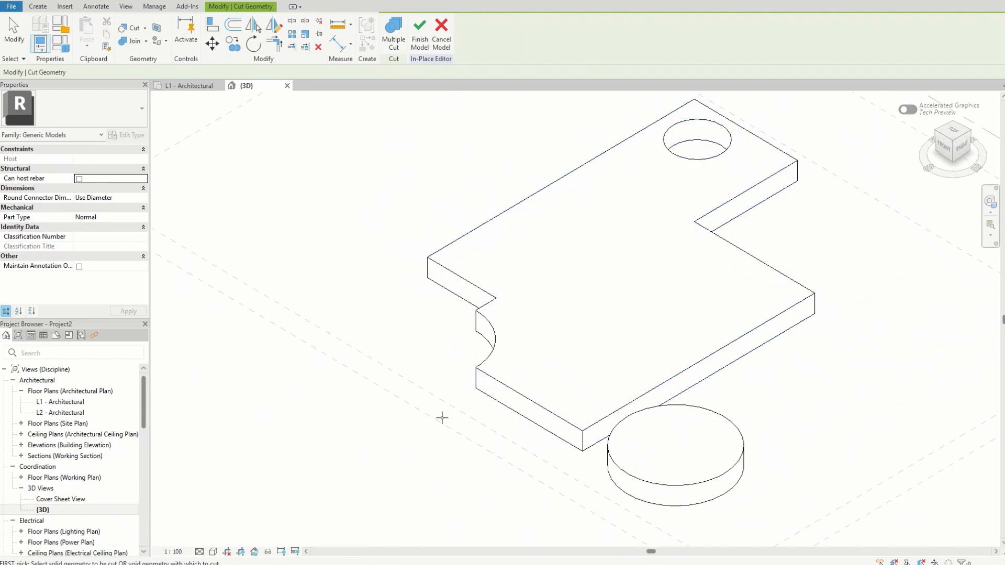
{"action": "key", "text": "Escape"}
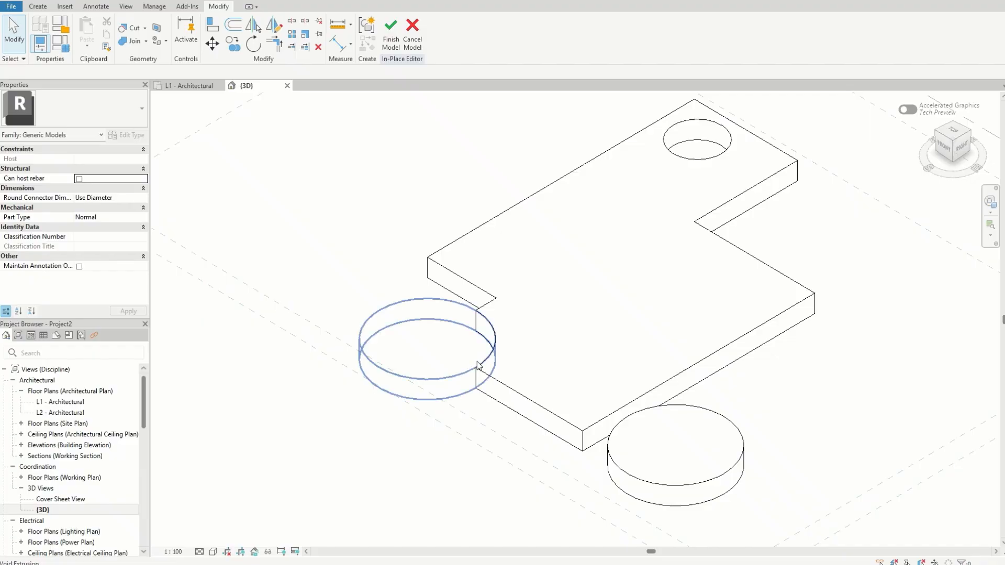
- Set the extrusion start of the circular void at the slab's notched corner to 250
{"action": "left_click", "coordinate": [476, 366]}
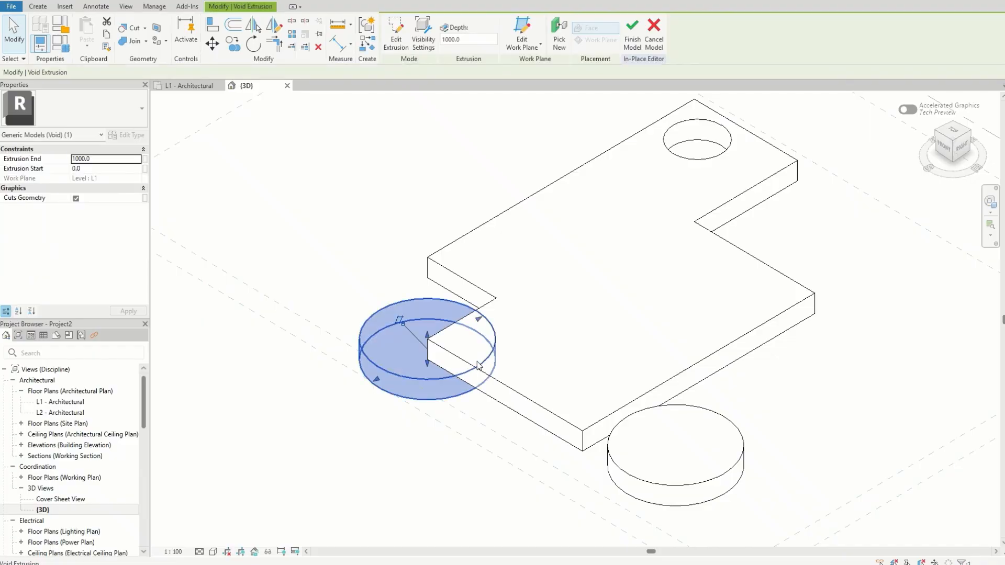
{"action": "left_click", "coordinate": [115, 159]}
{"action": "type", "text": "2"}
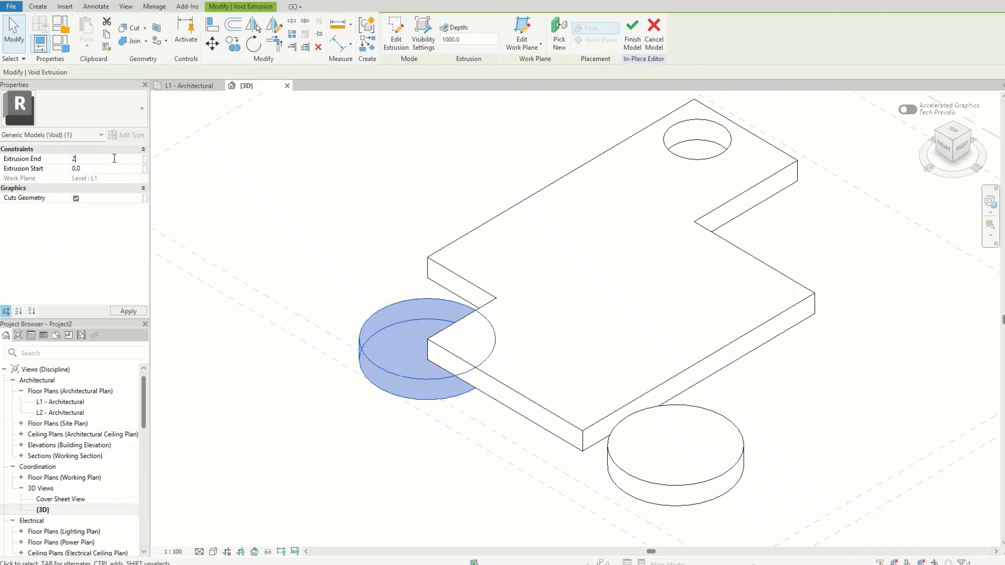
{"action": "type", "text": "50"}
{"action": "left_click", "coordinate": [246, 283]}
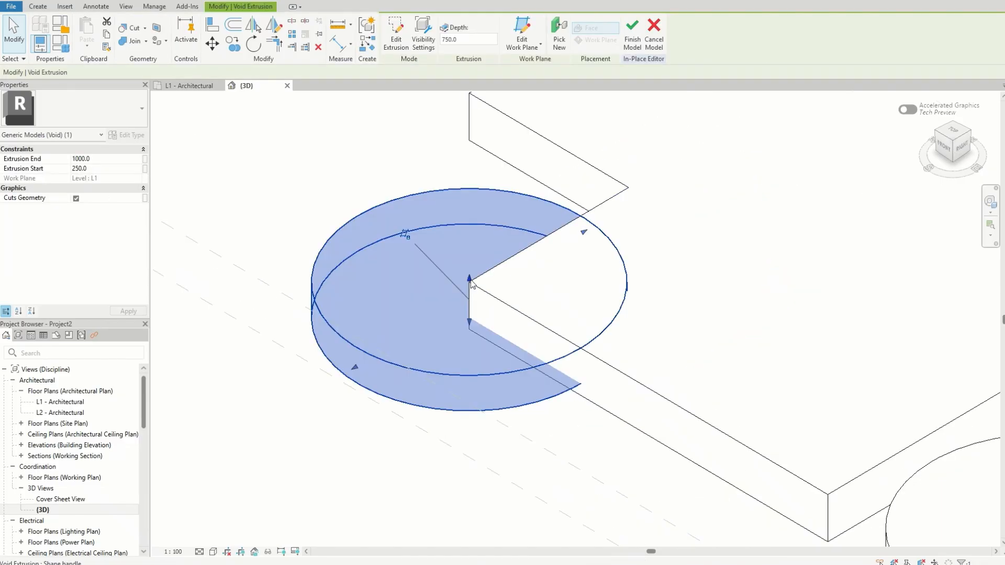
- Adjust the void's shape handles so it spans from about 335 to 1335 in height, cutting only the upper part of the slab corner
{"action": "mouse_move", "coordinate": [471, 284]}
{"action": "left_mouse_down"}
{"action": "mouse_move", "coordinate": [468, 249]}
{"action": "mouse_move", "coordinate": [469, 282]}
{"action": "left_mouse_up"}
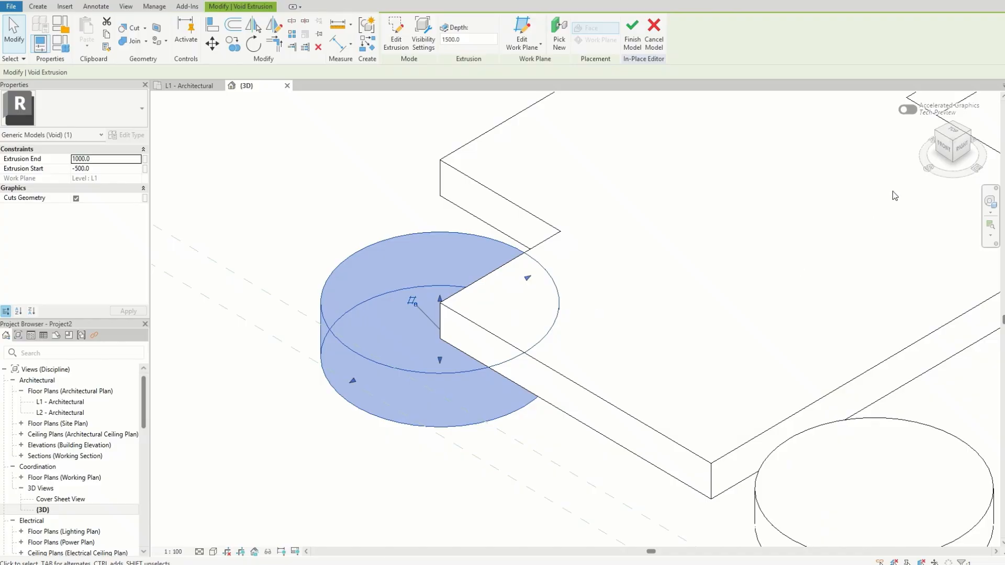
{"action": "left_click_drag", "start_coordinate": [961, 150], "coordinate": [993, 145]}
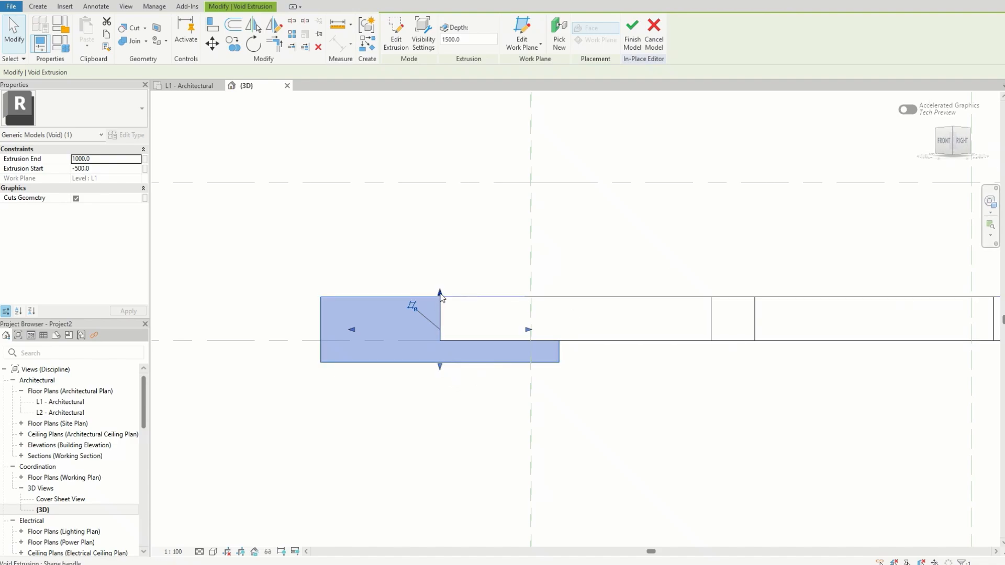
{"action": "left_click_drag", "start_coordinate": [442, 371], "coordinate": [440, 278]}
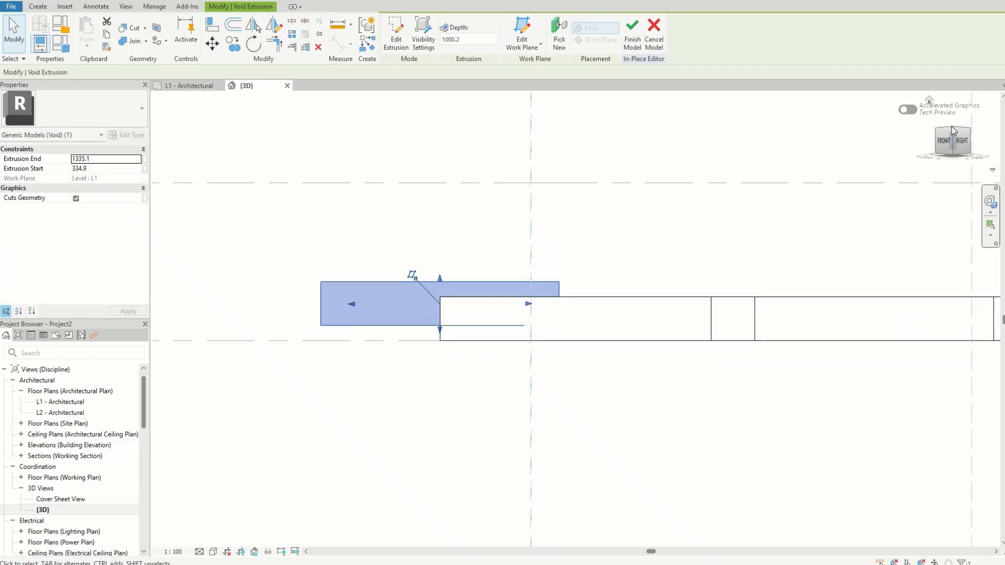
{"action": "key", "text": "Escape"}
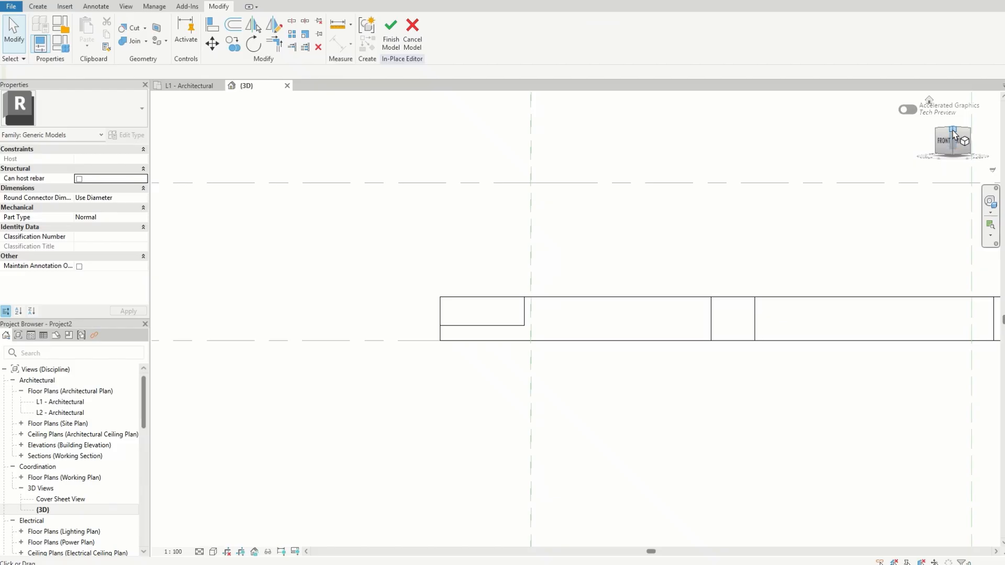
{"action": "left_click_drag", "start_coordinate": [957, 134], "coordinate": [939, 179]}
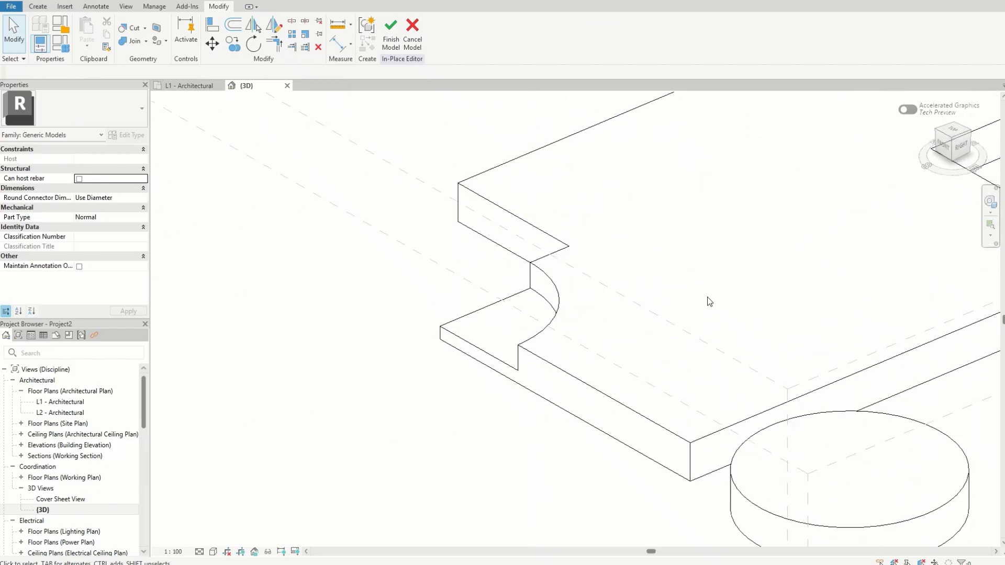
- Join the separate circular extrusion beside the slab to the slab with Join Geometry
{"action": "scroll", "coordinate": [522, 364], "scroll_direction": "down", "scroll_amount": 5}
{"action": "left_click", "coordinate": [636, 396]}
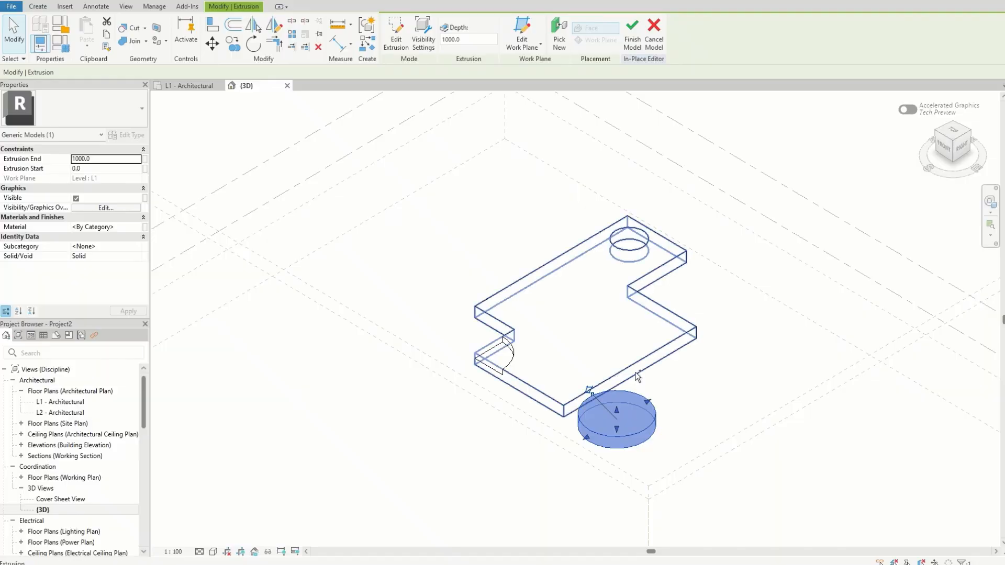
{"action": "left_click", "coordinate": [636, 370], "text": "ctrl"}
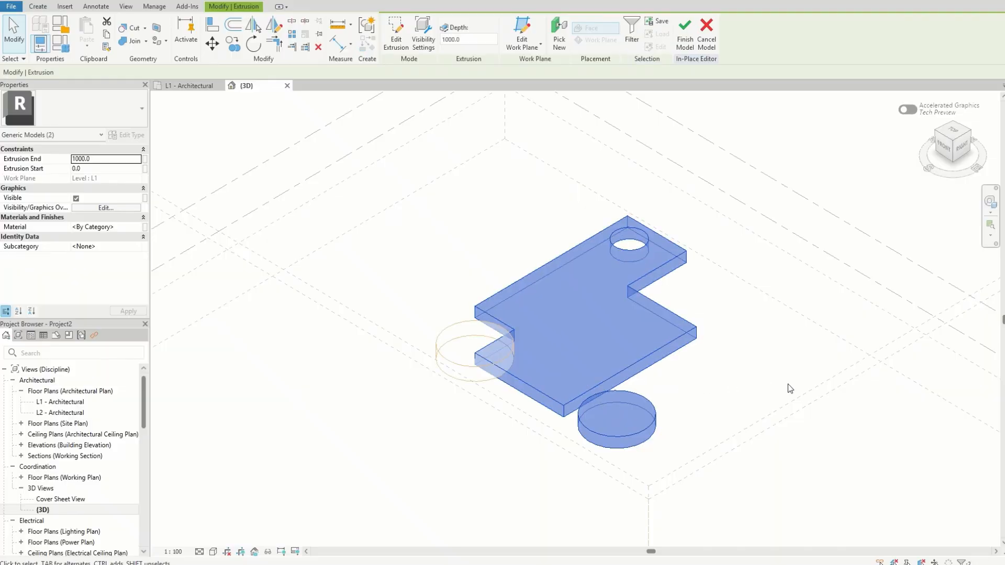
{"action": "left_click", "coordinate": [856, 380]}
{"action": "left_click", "coordinate": [146, 41]}
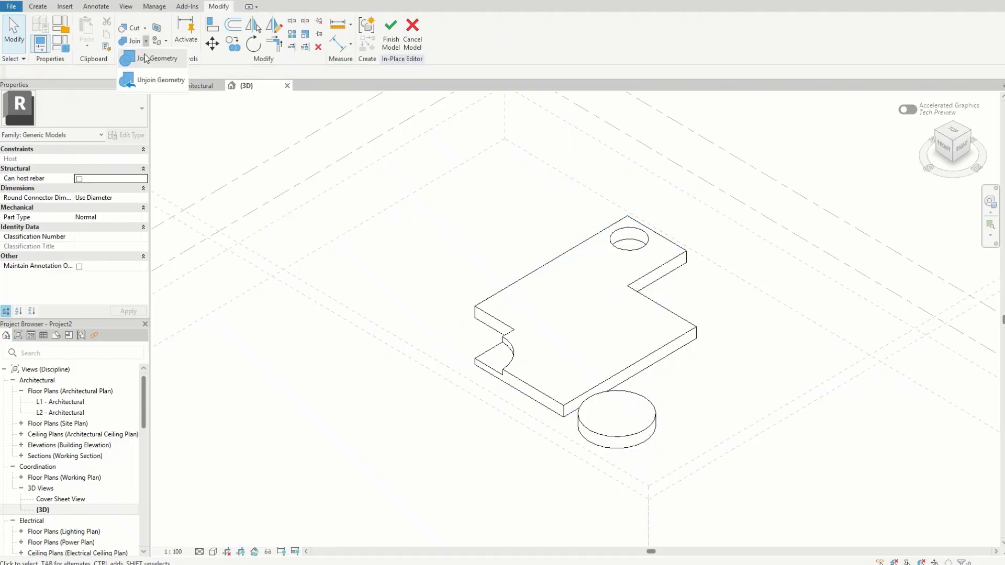
{"action": "left_click", "coordinate": [151, 74]}
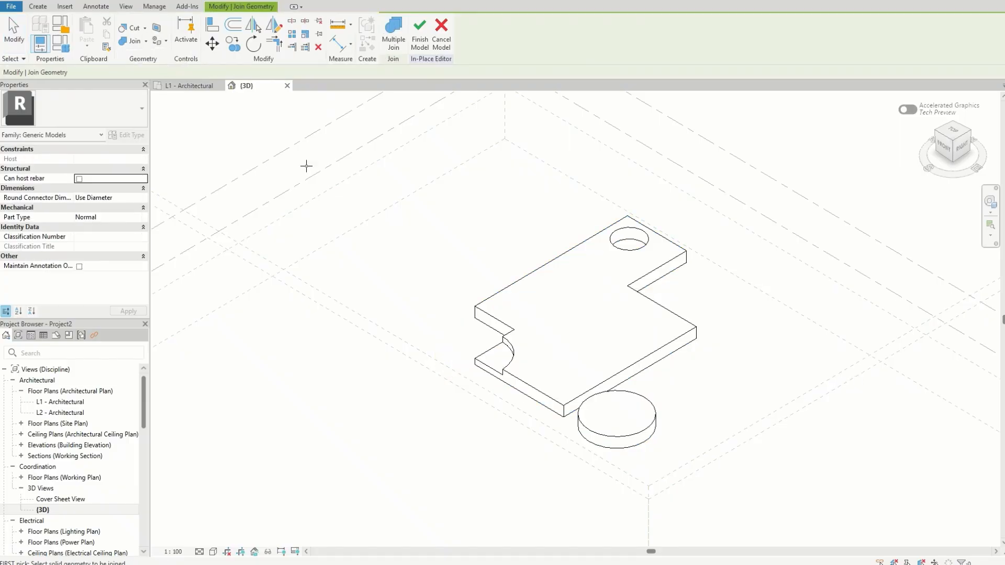
{"action": "left_click", "coordinate": [654, 422]}
{"action": "left_click", "coordinate": [637, 363]}
- Finish the in-place model and inspect the slab with its opening and corner cut in 3D
{"action": "scroll", "coordinate": [486, 140], "scroll_direction": "up", "scroll_amount": 1}
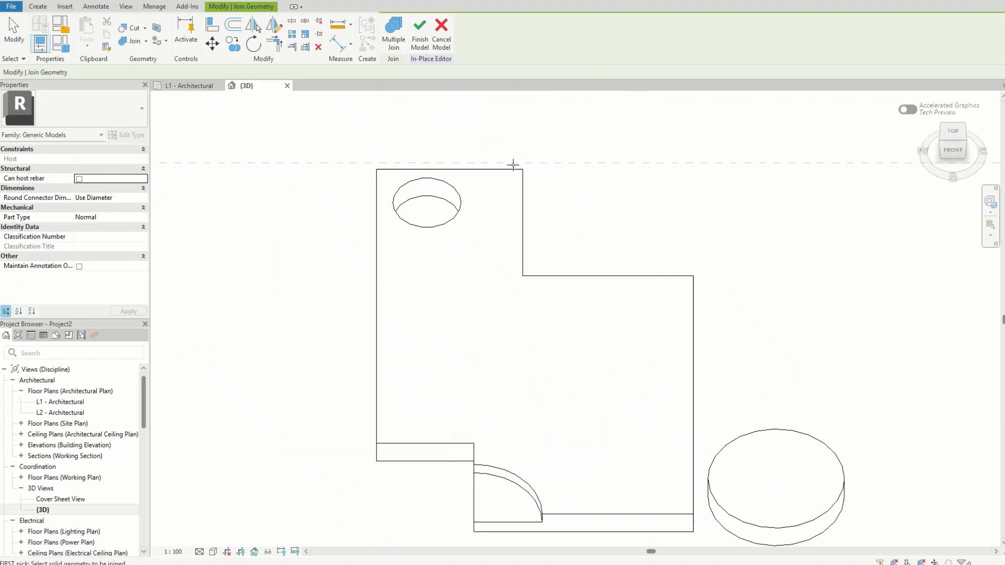
{"action": "scroll", "coordinate": [497, 228], "scroll_direction": "down", "scroll_amount": 1}
{"action": "left_click", "coordinate": [420, 46]}
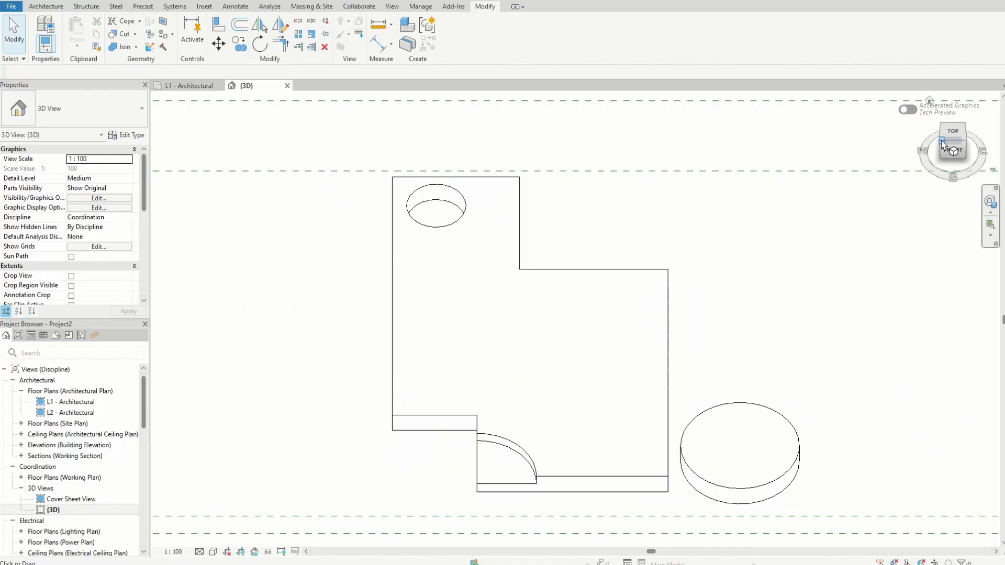
{"action": "mouse_move", "coordinate": [950, 141]}
{"action": "left_mouse_down"}
{"action": "mouse_move", "coordinate": [983, 134]}
{"action": "mouse_move", "coordinate": [921, 163]}
{"action": "left_mouse_up"}
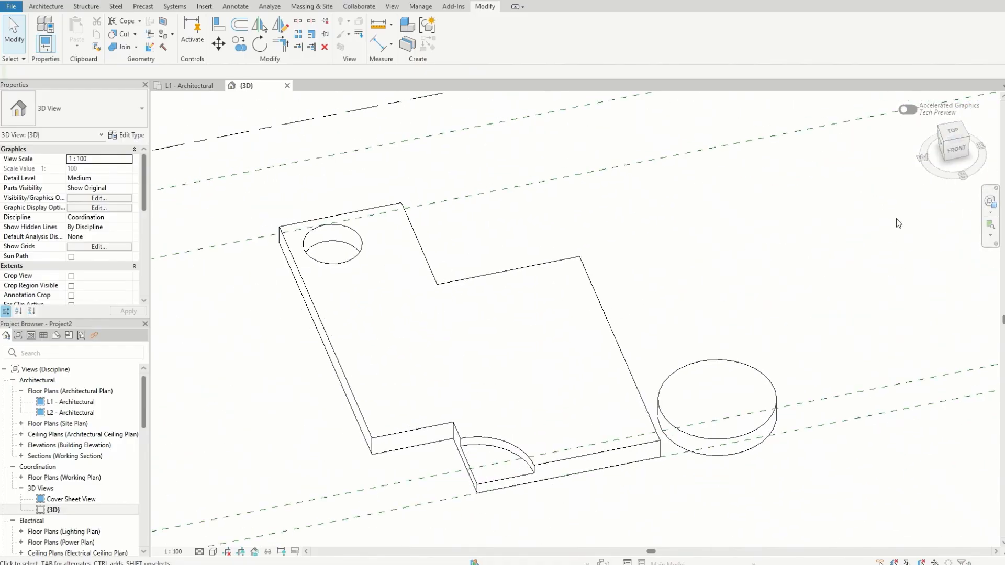
{"action": "scroll", "coordinate": [896, 218], "scroll_direction": "down", "scroll_amount": 3}
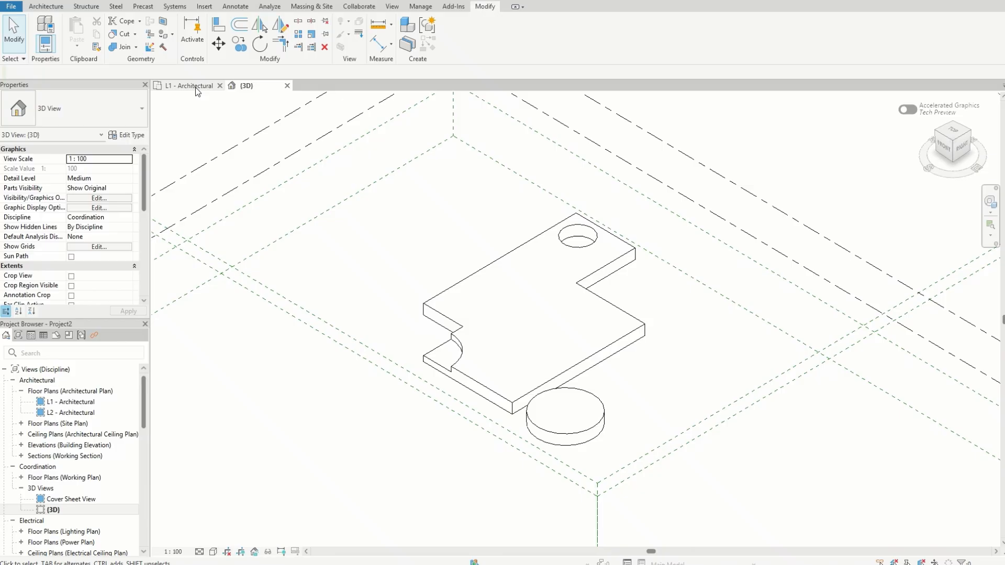
- Move the finished generic model in the L1 - Architectural plan to the upper-right part of the site boundary, then deselect it
{"action": "left_click", "coordinate": [197, 87]}
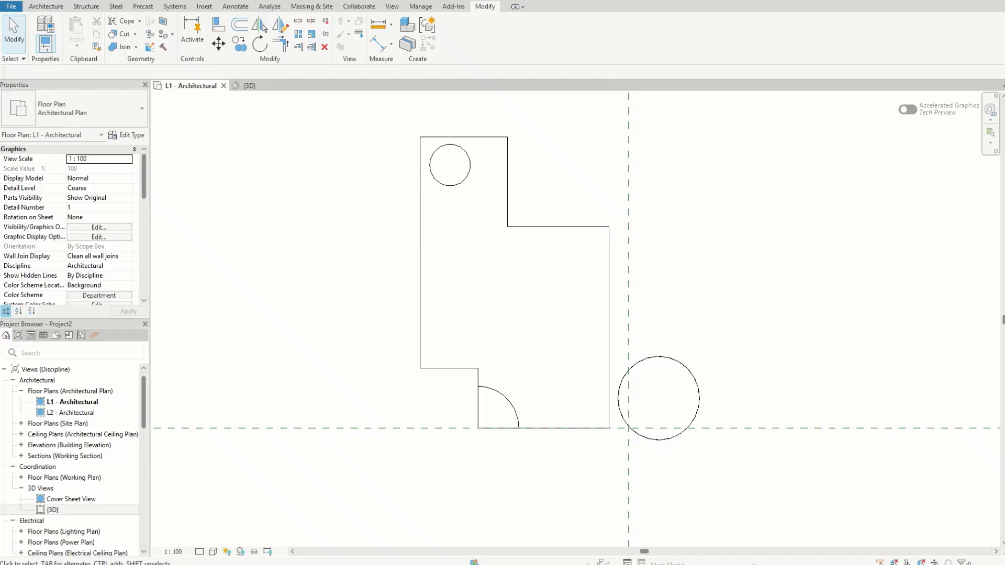
{"action": "scroll", "coordinate": [602, 358], "scroll_direction": "down", "scroll_amount": 4}
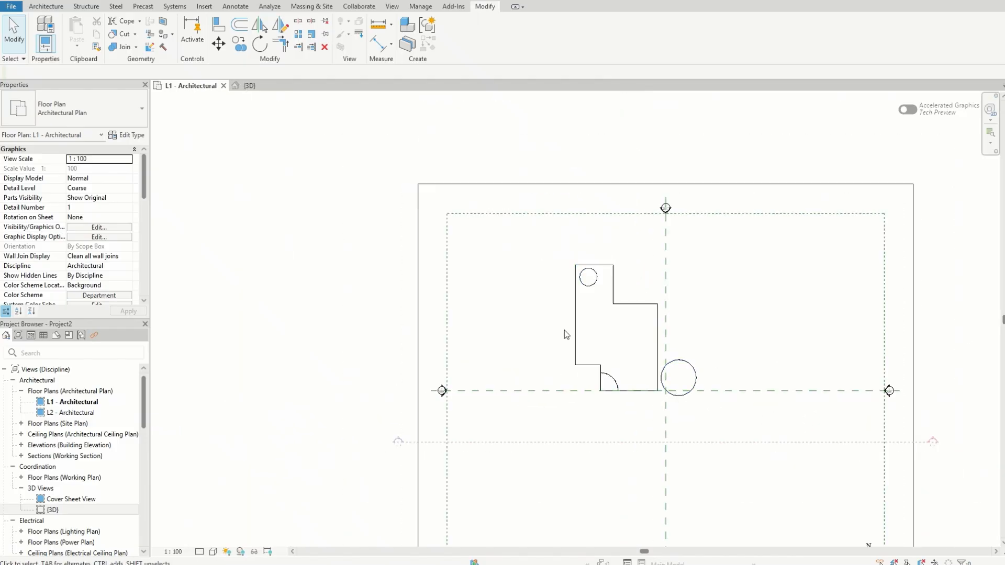
{"action": "scroll", "coordinate": [564, 331], "scroll_direction": "down", "scroll_amount": 2}
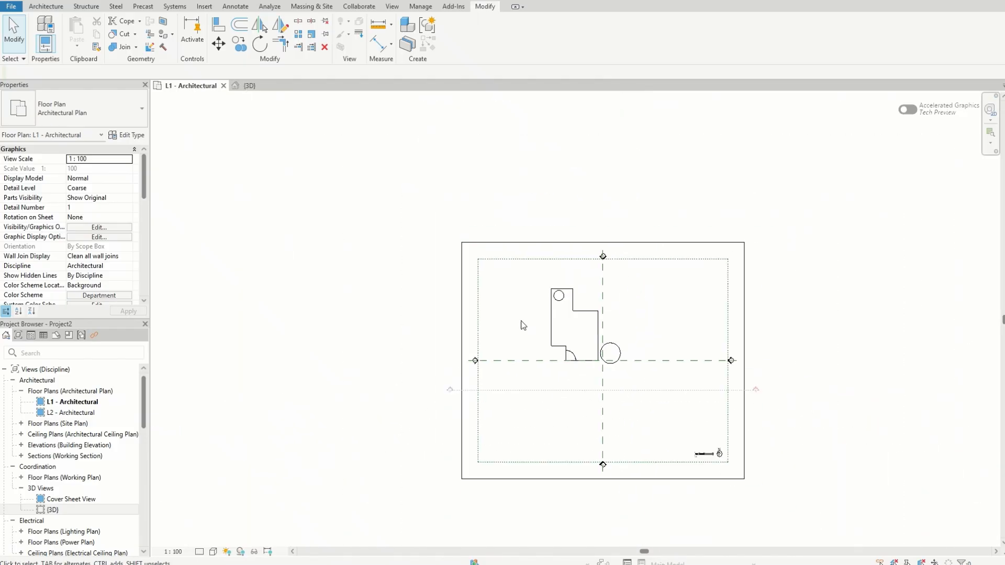
{"action": "left_click", "coordinate": [594, 314]}
{"action": "key", "text": "m"}
{"action": "key", "text": "v"}
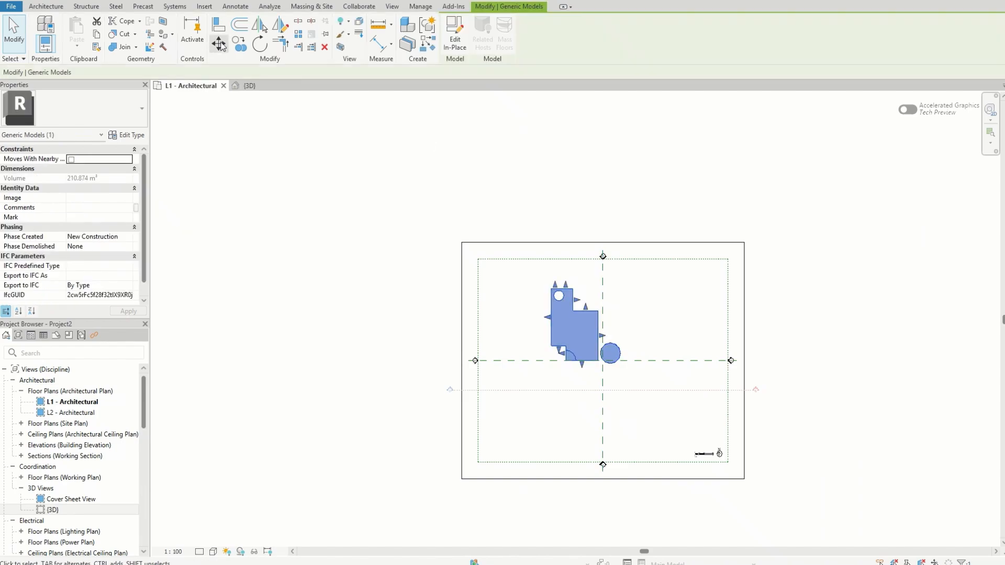
{"action": "left_click", "coordinate": [589, 320]}
{"action": "key", "text": "Escape"}
{"action": "left_click_drag", "start_coordinate": [595, 312], "coordinate": [686, 296]}
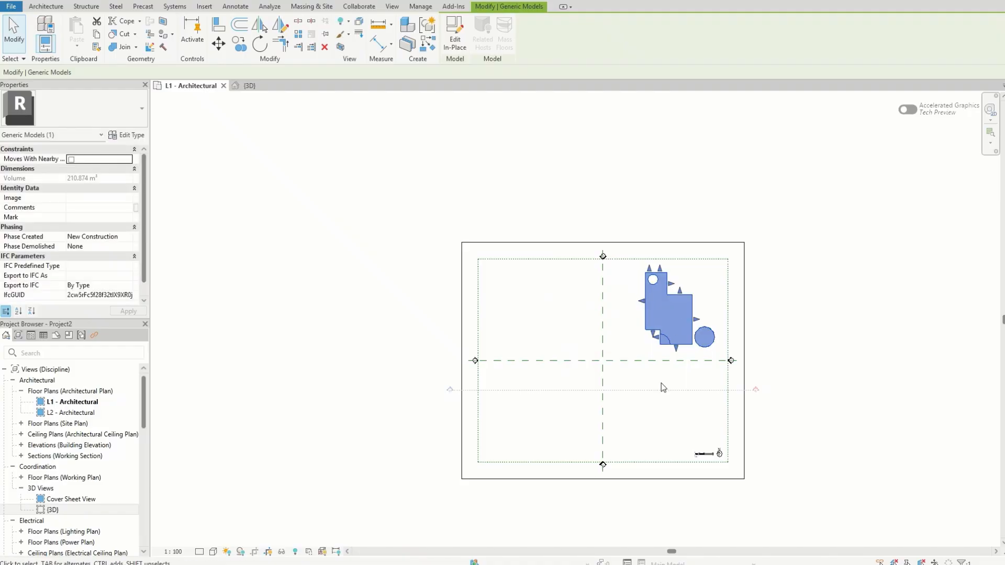
{"action": "left_click", "coordinate": [654, 404]}
- Start a new in-place component in the Generic Models category and name it Blend
{"action": "scroll", "coordinate": [546, 315], "scroll_direction": "up", "scroll_amount": 4}
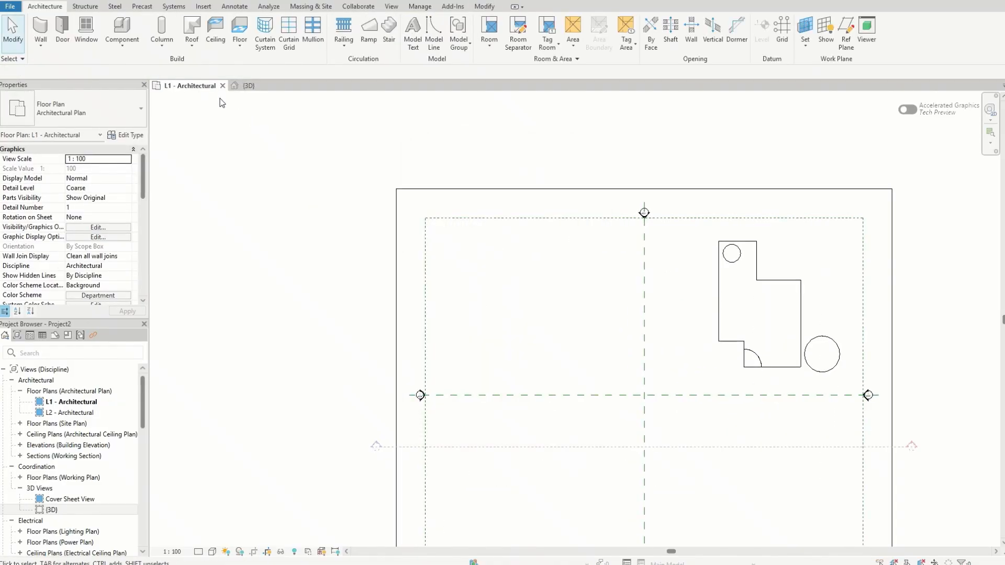
{"action": "left_click", "coordinate": [122, 46]}
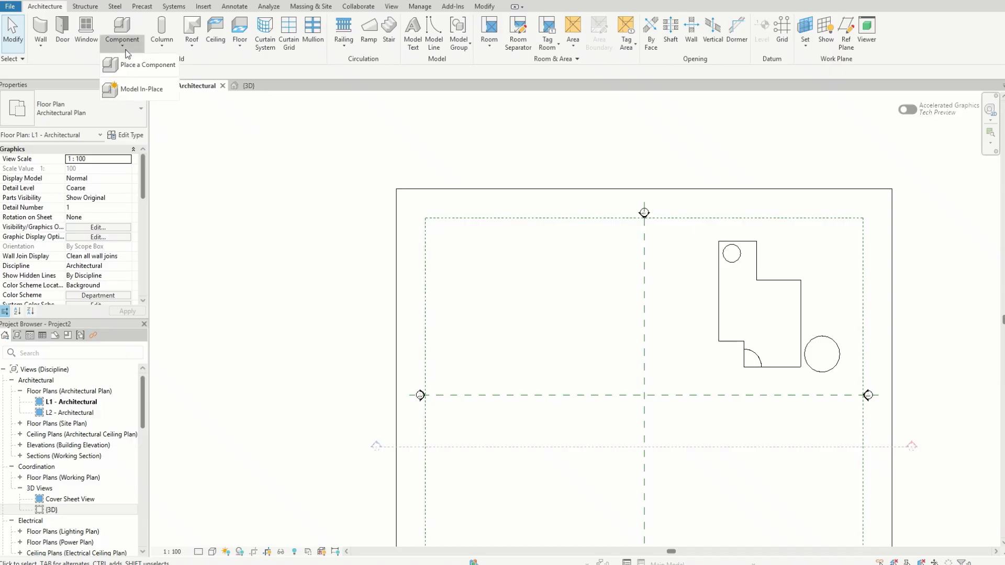
{"action": "left_click", "coordinate": [144, 87]}
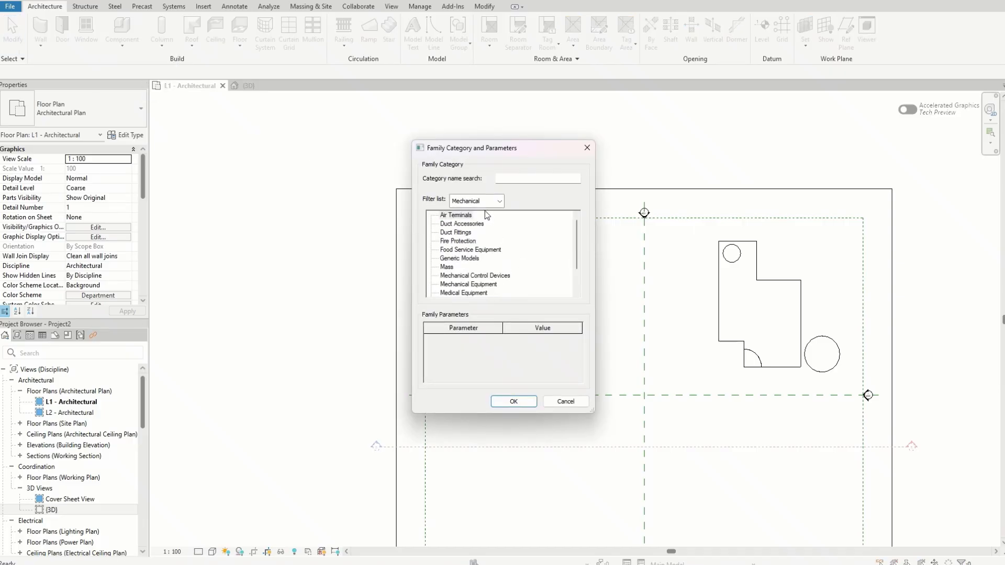
{"action": "left_click", "coordinate": [469, 260]}
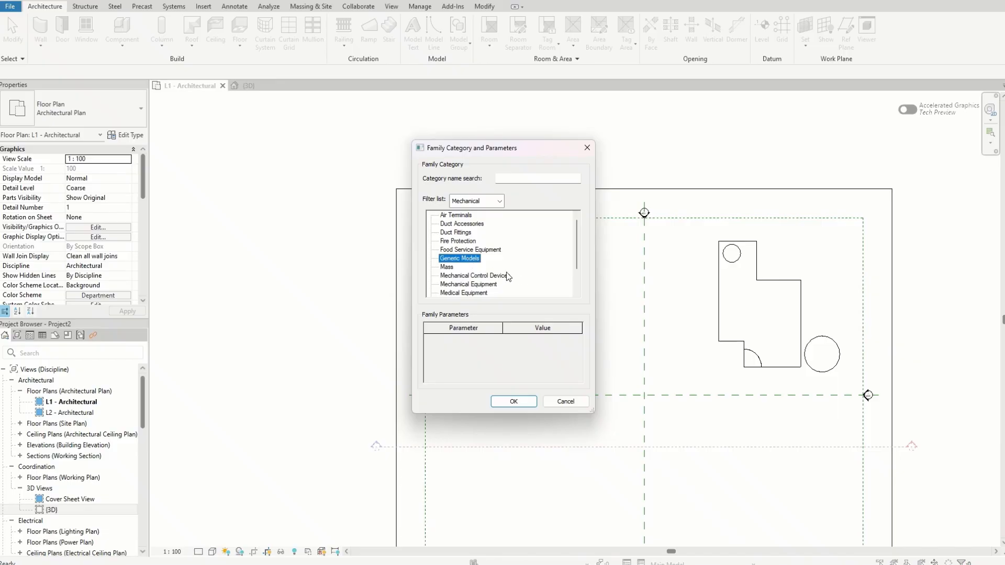
{"action": "left_click", "coordinate": [513, 401]}
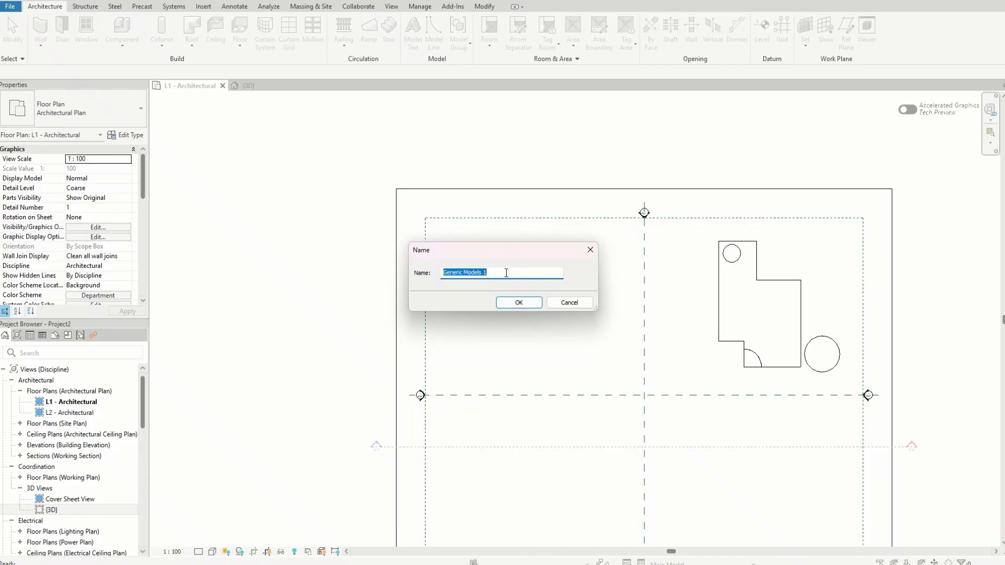
{"action": "type", "text": "Blend"}
{"action": "left_click", "coordinate": [517, 303]}
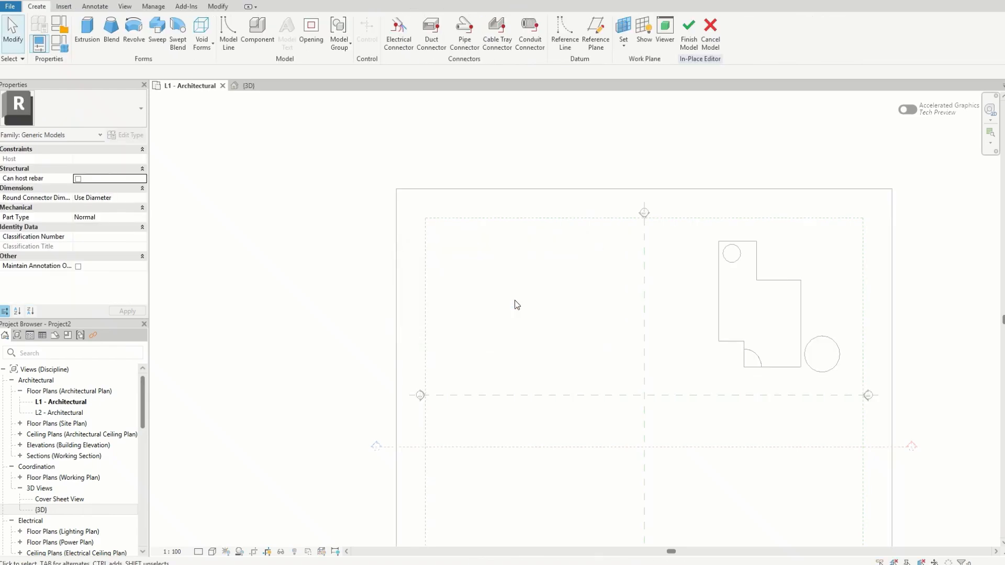
- Sketch a closed six-sided base boundary for a solid blend in the plan's upper-left area, with slanted sides about 4000 to 4500 long
{"action": "left_click", "coordinate": [111, 31]}
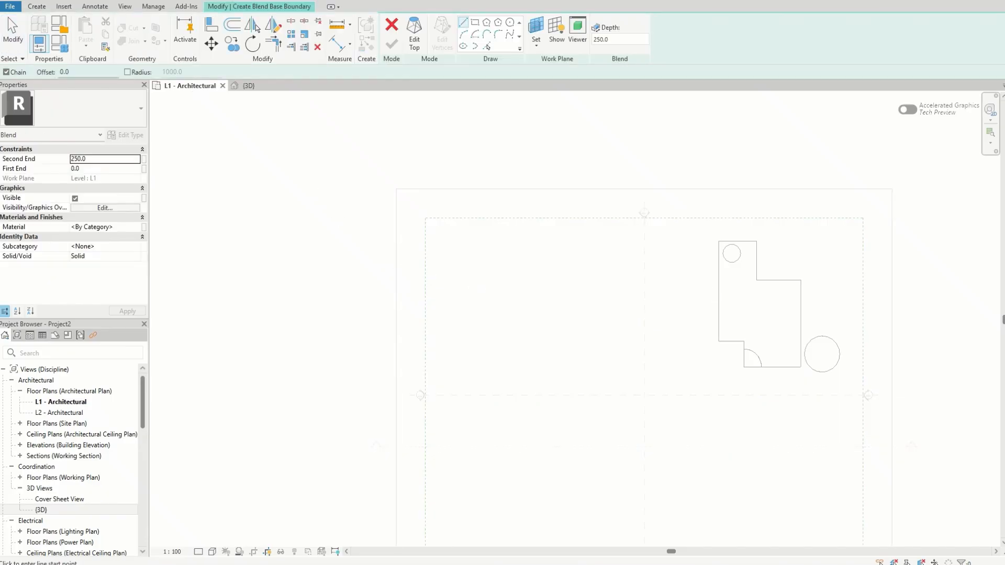
{"action": "left_click", "coordinate": [477, 253]}
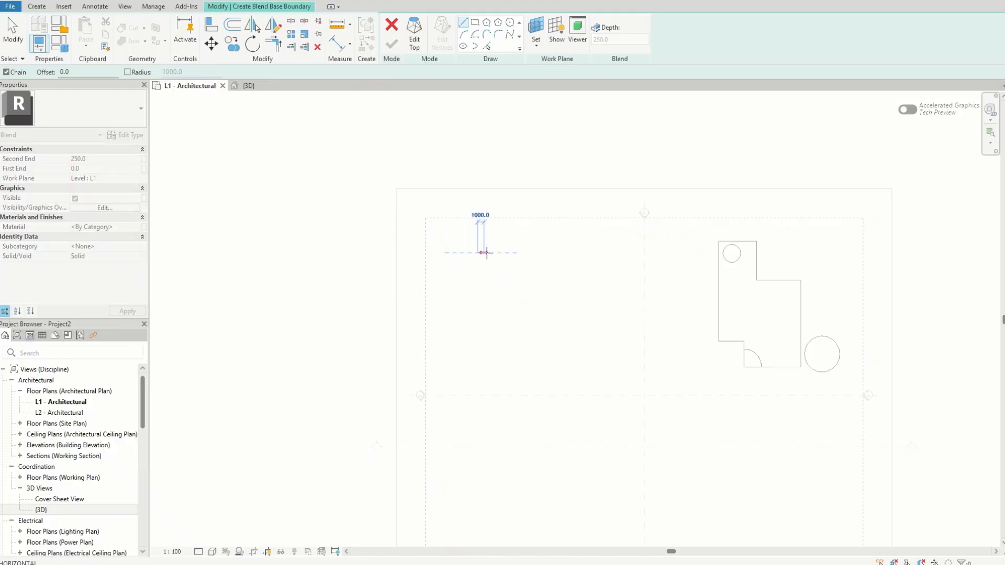
{"action": "left_click", "coordinate": [515, 252]}
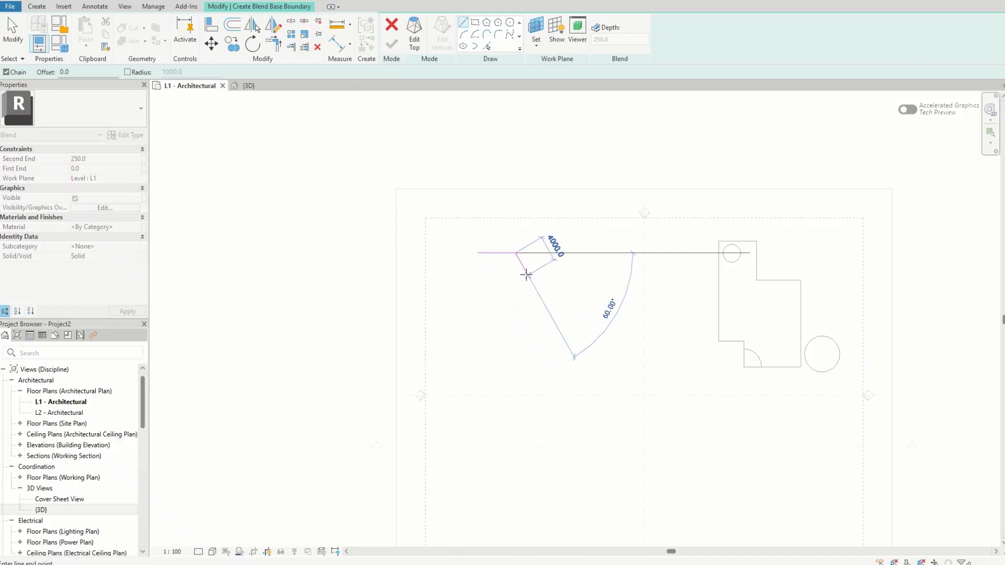
{"action": "left_click", "coordinate": [527, 275]}
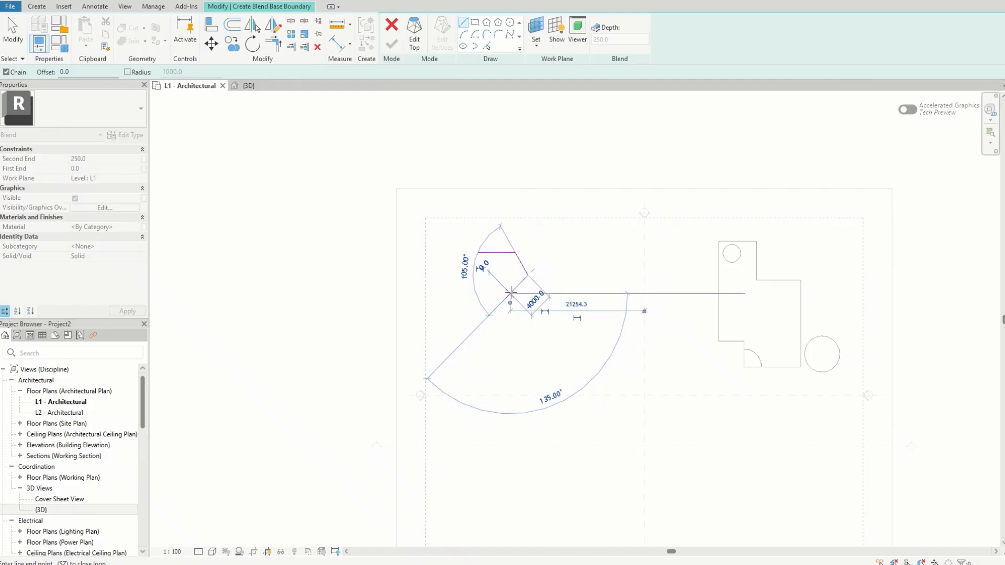
{"action": "left_click", "coordinate": [510, 293]}
{"action": "left_click", "coordinate": [478, 293]}
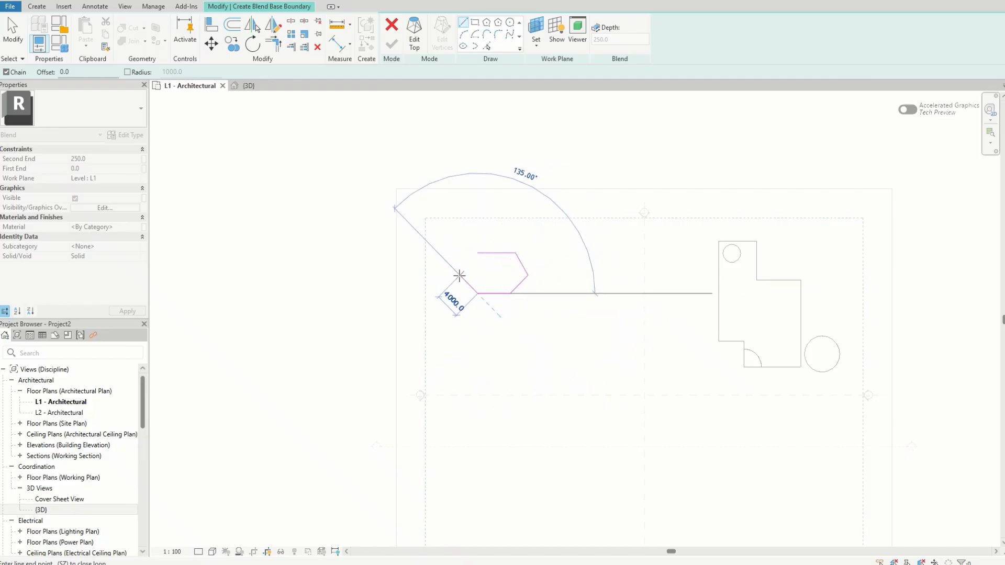
{"action": "left_click", "coordinate": [460, 274]}
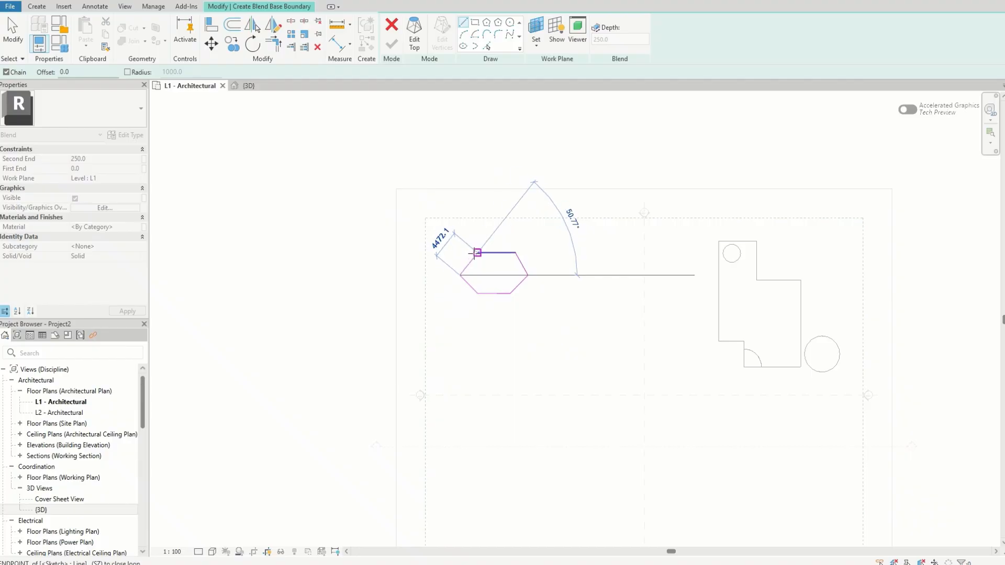
{"action": "left_click", "coordinate": [477, 253]}
{"action": "key", "text": "Escape"}
{"action": "key", "text": "Escape"}
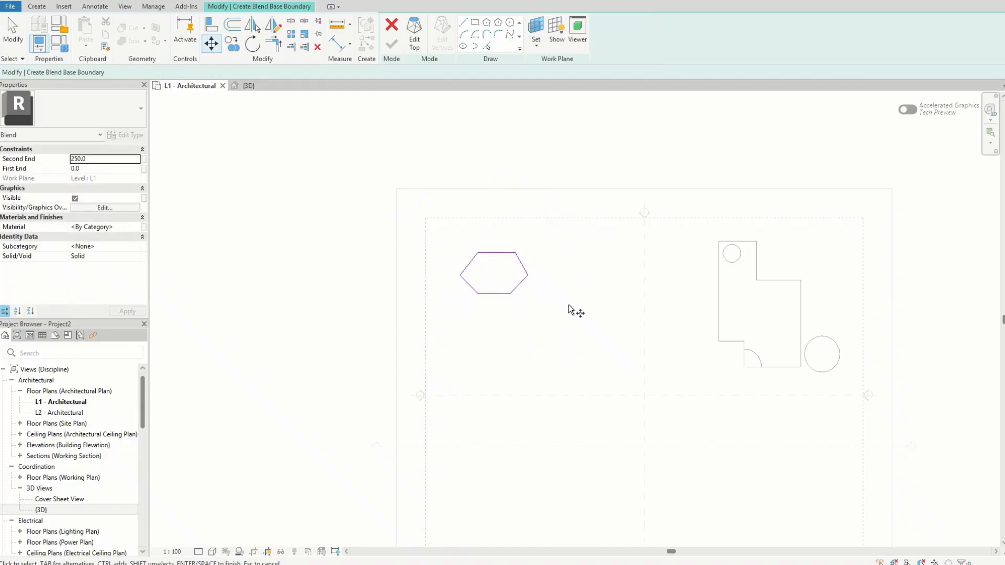
{"action": "scroll", "coordinate": [489, 264], "scroll_direction": "up", "scroll_amount": 5}
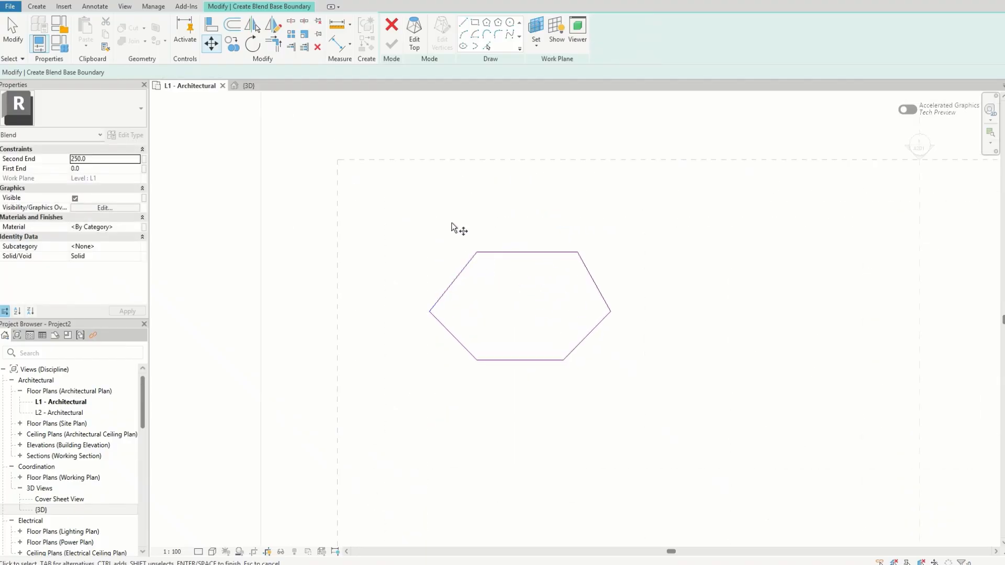
- Sketch the blend's top boundary as a circle of about 1800 radius near the centre of the hexagonal base
{"action": "scroll", "coordinate": [759, 316], "scroll_direction": "down", "scroll_amount": 2}
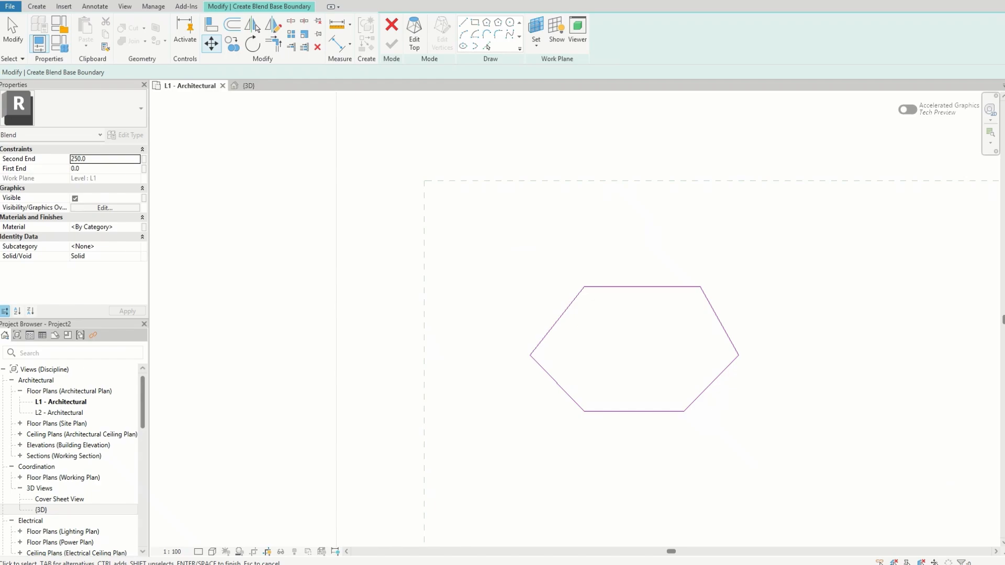
{"action": "left_click", "coordinate": [414, 33]}
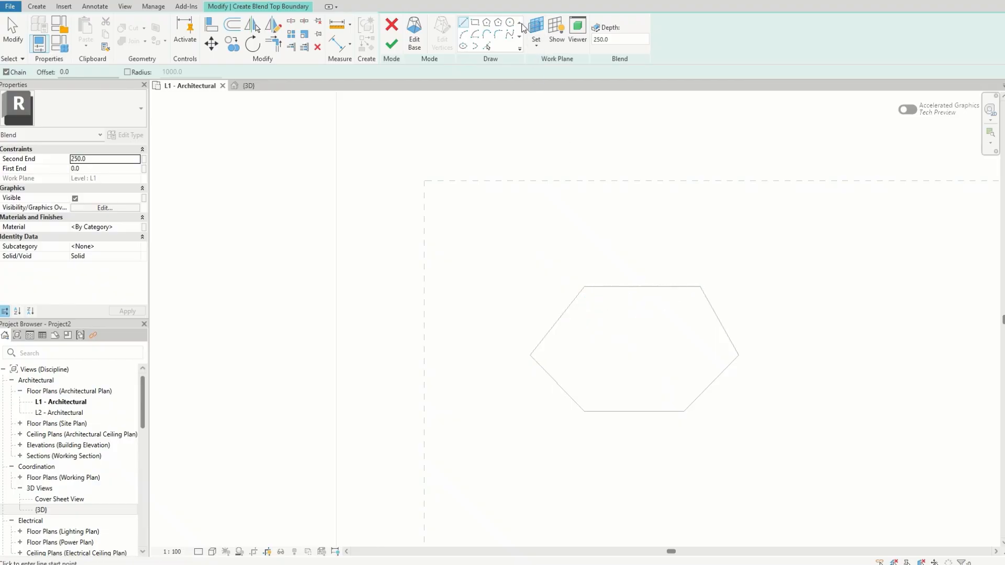
{"action": "left_click", "coordinate": [509, 23]}
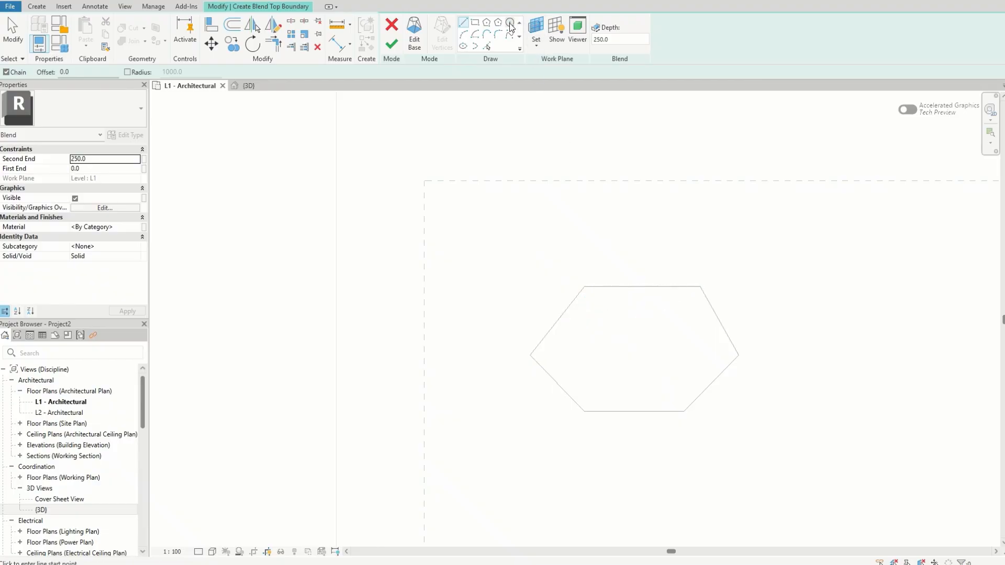
{"action": "left_click", "coordinate": [629, 347]}
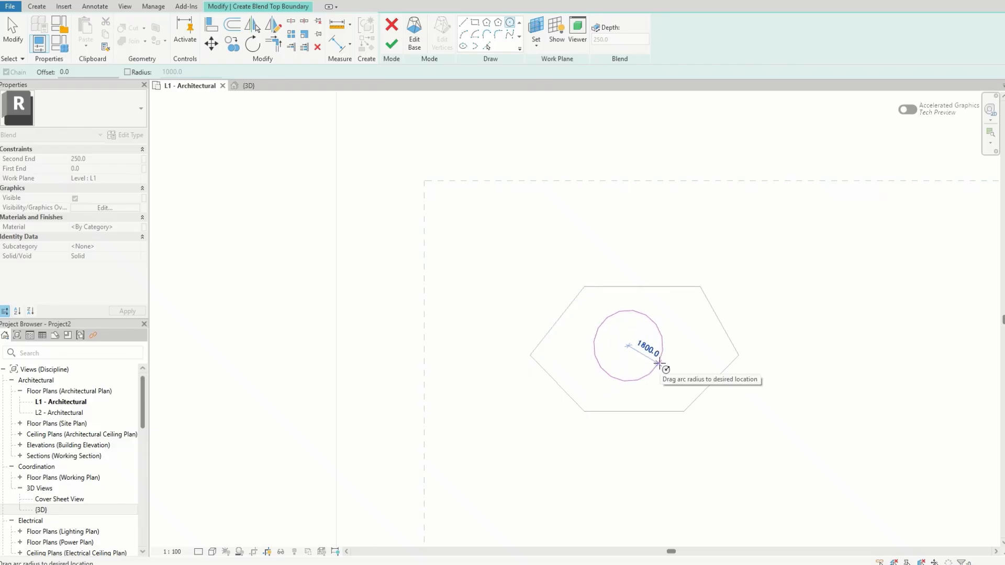
{"action": "left_click", "coordinate": [660, 363]}
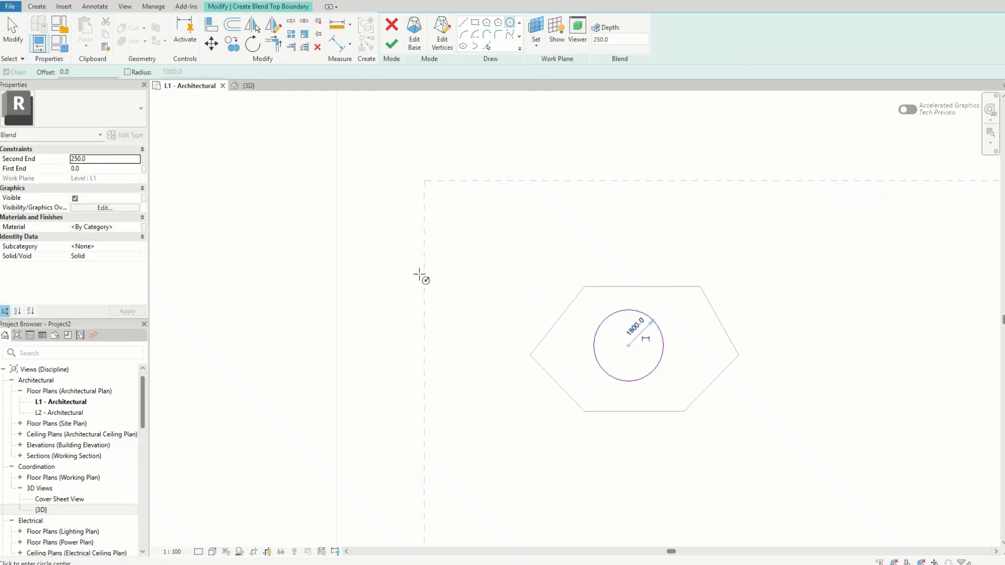
- Set the blend's second end to 750
{"action": "left_click", "coordinate": [92, 159]}
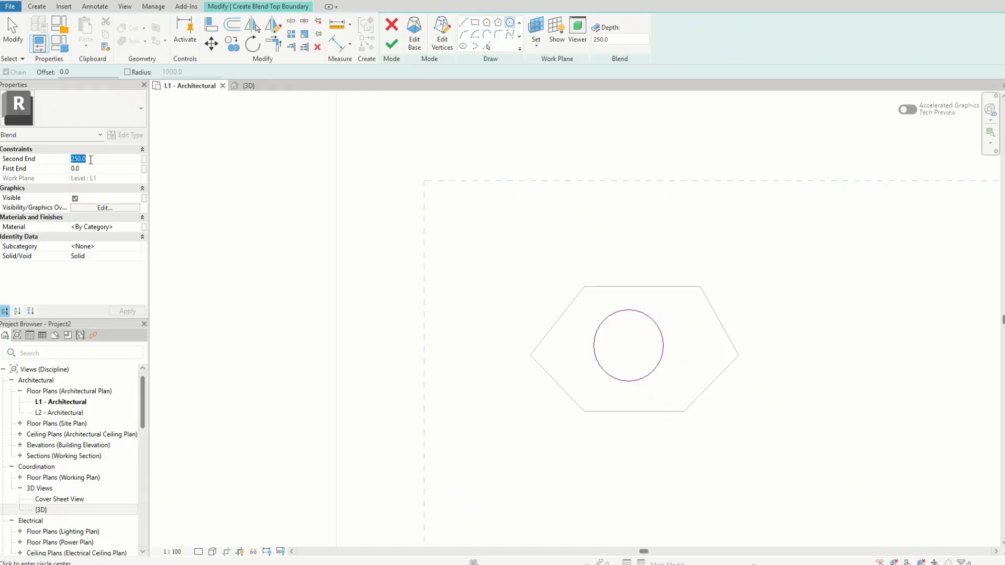
{"action": "left_click_drag", "start_coordinate": [90, 160], "coordinate": [74, 160]}
{"action": "type", "text": "750"}
- Open the material choices for the blend and select Stainless Steel from the project materials
{"action": "left_click", "coordinate": [136, 227]}
{"action": "left_click", "coordinate": [138, 226]}
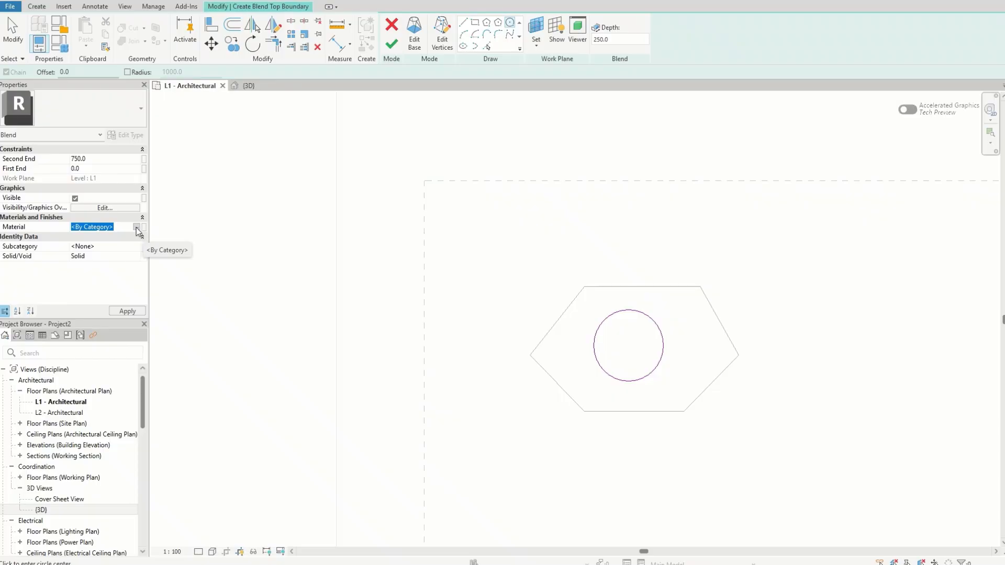
{"action": "left_click", "coordinate": [137, 228]}
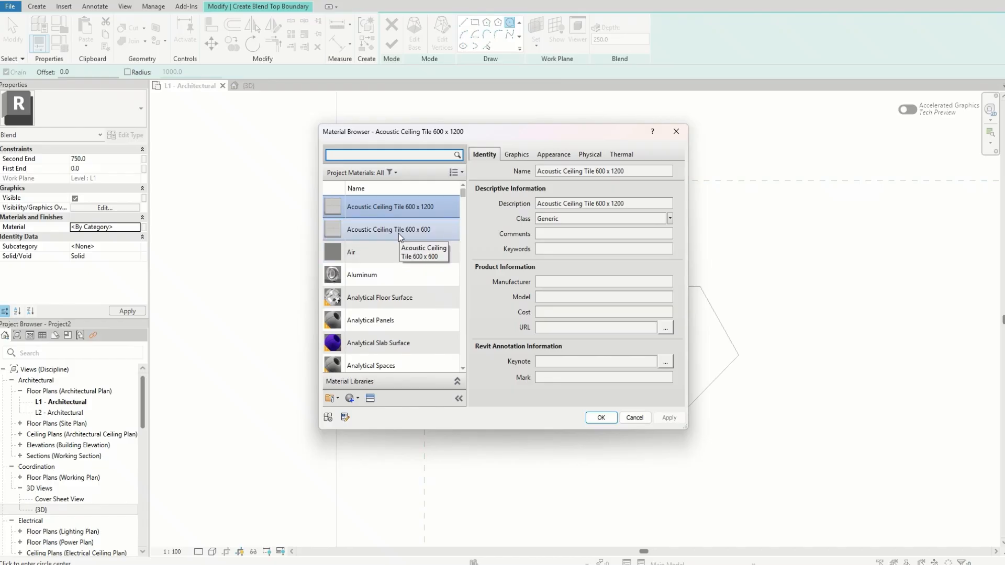
{"action": "left_click", "coordinate": [380, 275]}
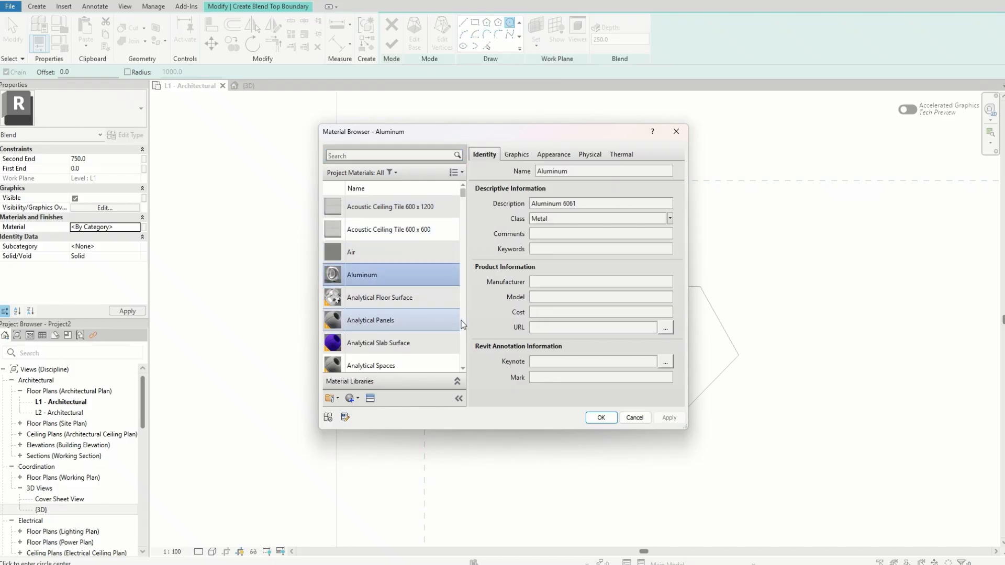
{"action": "scroll", "coordinate": [463, 325], "scroll_direction": "down", "scroll_amount": 3}
{"action": "scroll", "coordinate": [463, 325], "scroll_direction": "down", "scroll_amount": 8}
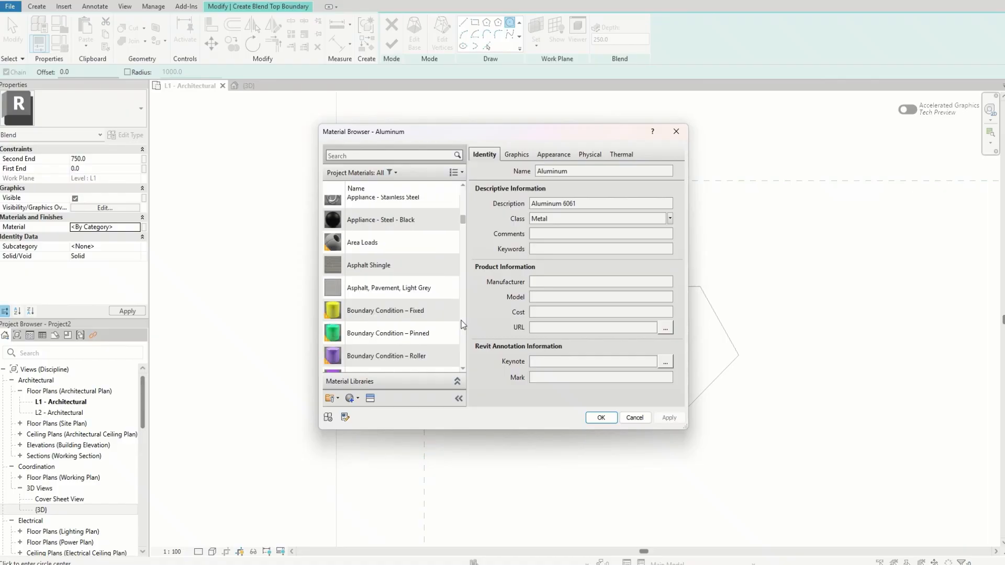
{"action": "scroll", "coordinate": [461, 319], "scroll_direction": "down", "scroll_amount": 15}
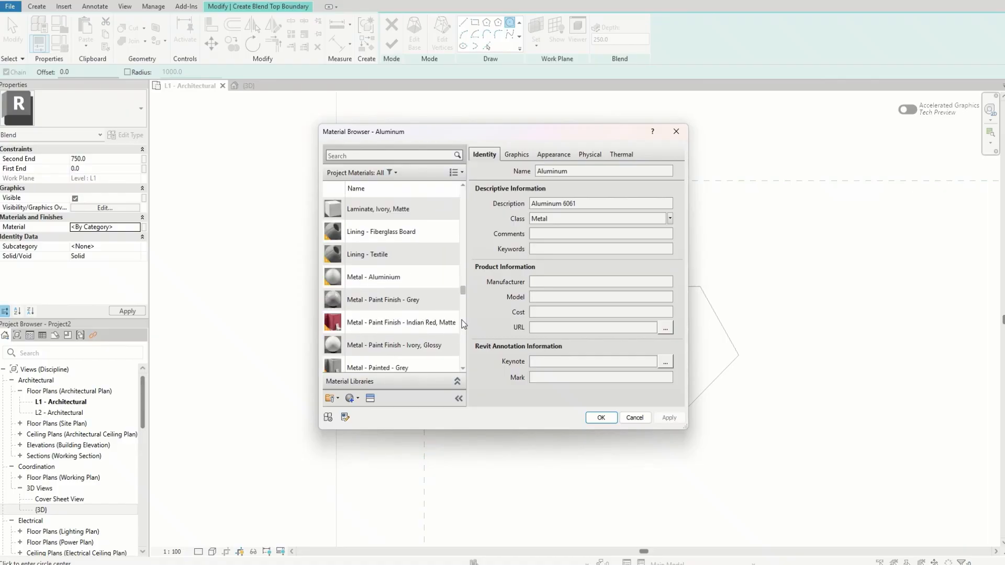
{"action": "scroll", "coordinate": [463, 320], "scroll_direction": "down", "scroll_amount": 8}
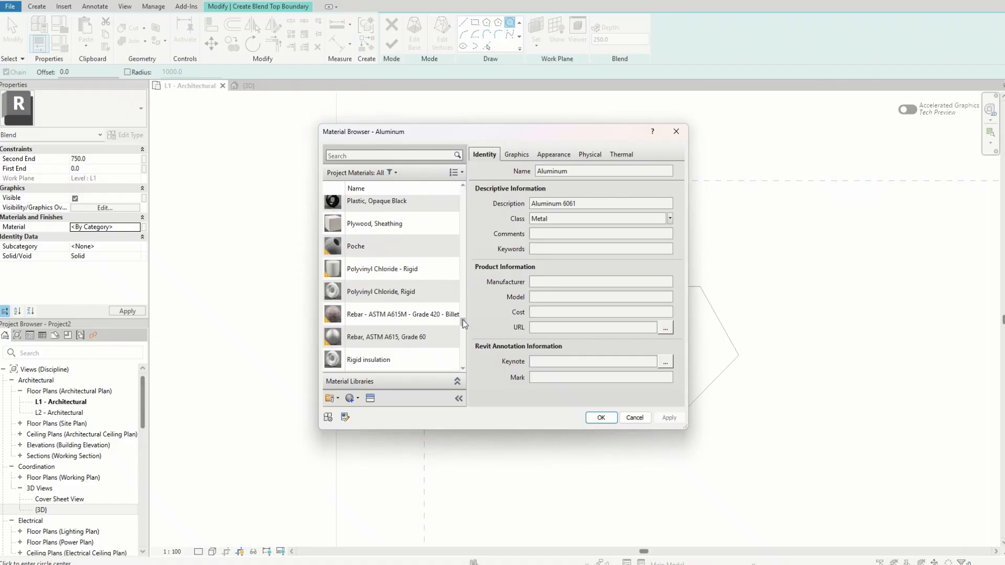
{"action": "scroll", "coordinate": [464, 329], "scroll_direction": "down", "scroll_amount": 1}
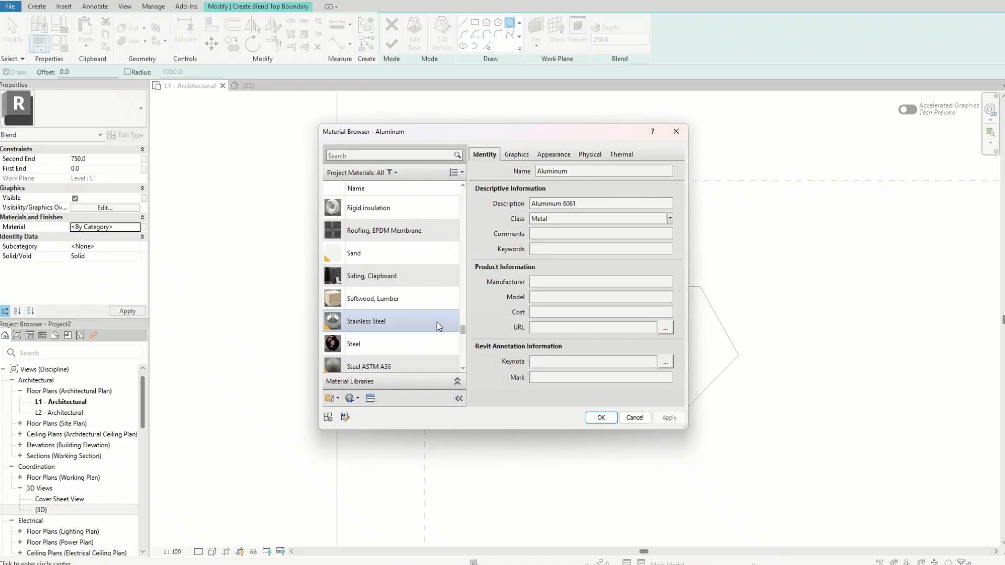
{"action": "left_click", "coordinate": [369, 323]}
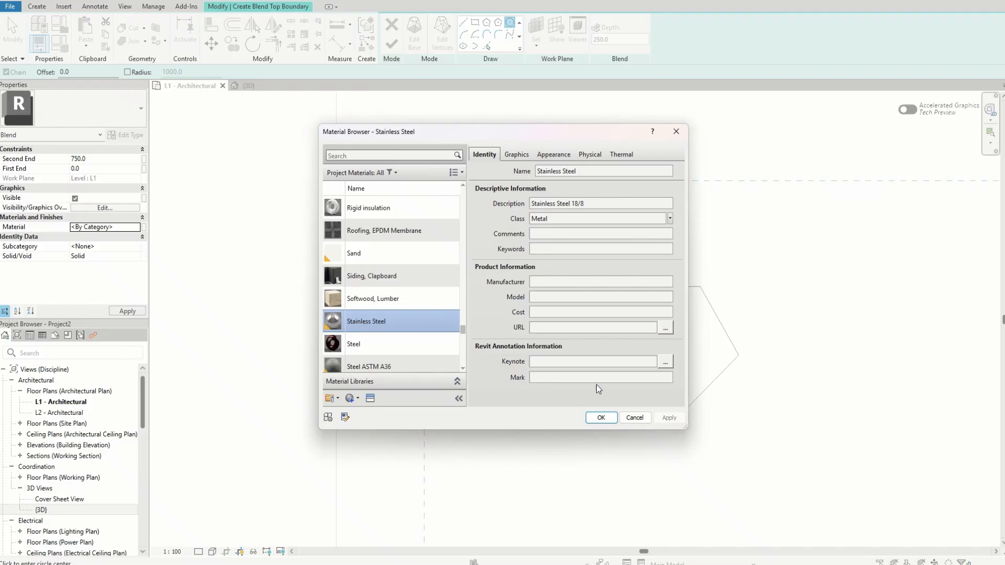
- Examine the graphics, appearance, physical and thermal properties of the Stainless Steel material, including its preview scenes and mechanical values
{"action": "left_click", "coordinate": [516, 154]}
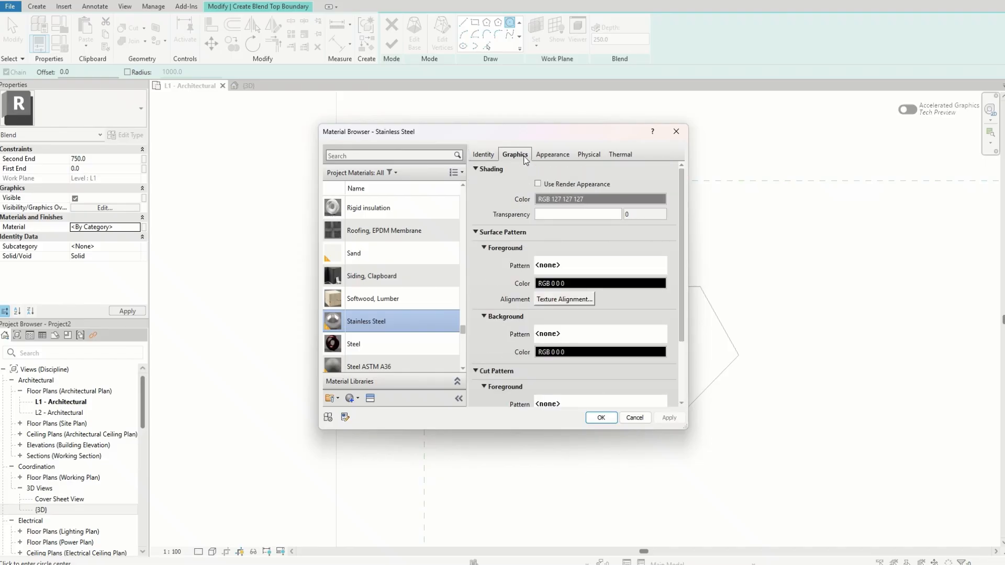
{"action": "left_click", "coordinate": [556, 157]}
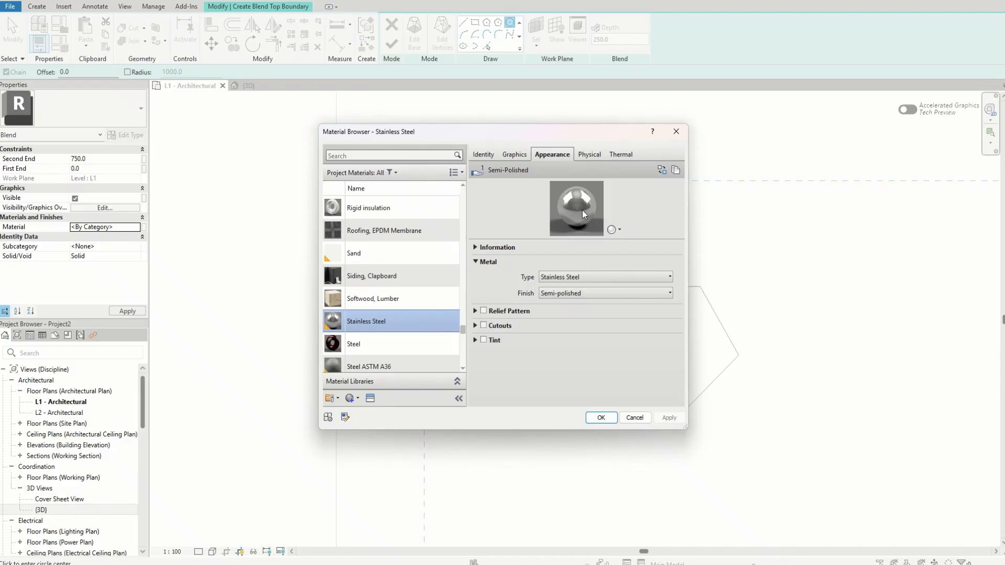
{"action": "left_click", "coordinate": [618, 231]}
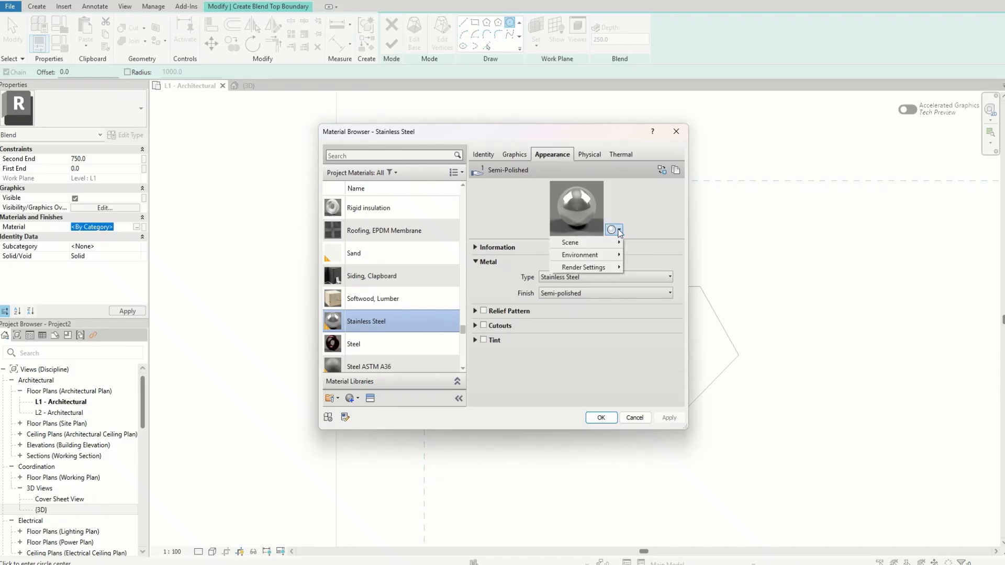
{"action": "mouse_move", "coordinate": [620, 245]}
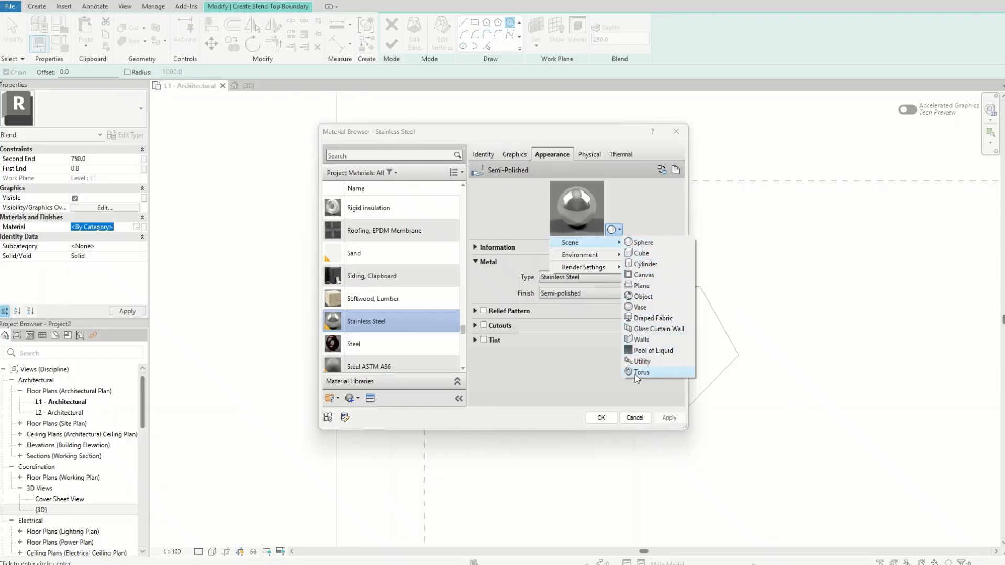
{"action": "left_click", "coordinate": [647, 188]}
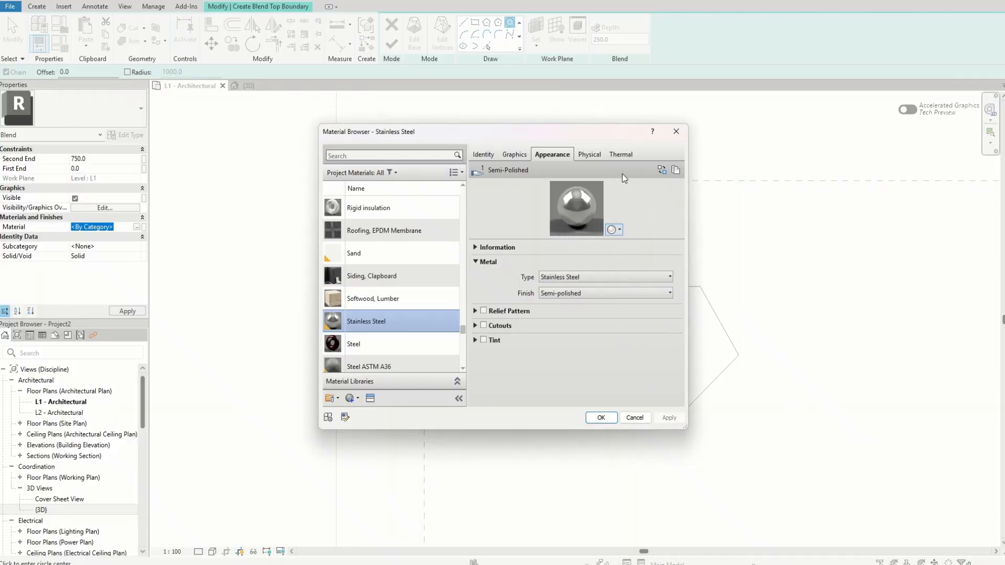
{"action": "left_click", "coordinate": [588, 155]}
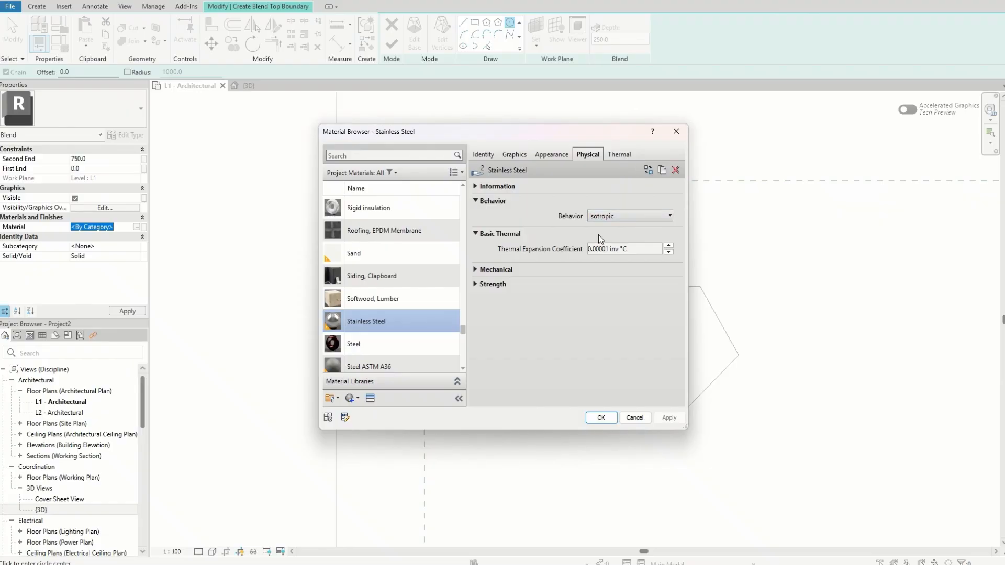
{"action": "left_click", "coordinate": [614, 250]}
{"action": "left_click", "coordinate": [669, 217]}
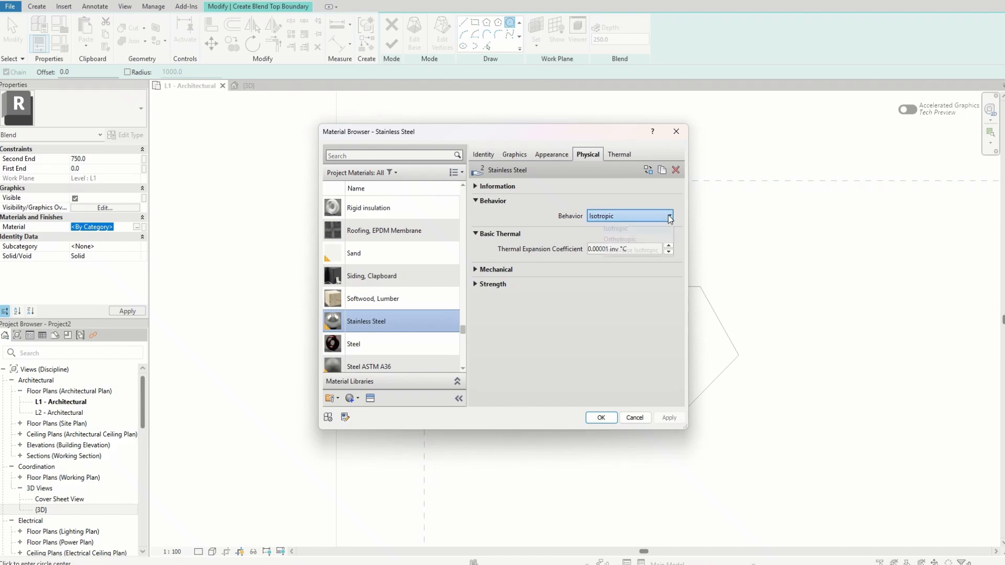
{"action": "left_click", "coordinate": [669, 216]}
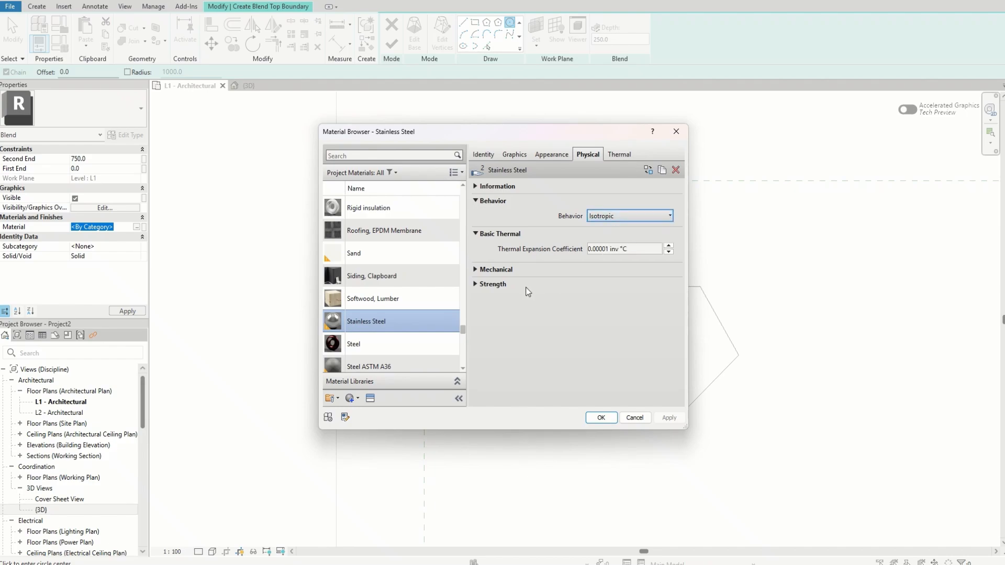
{"action": "left_click", "coordinate": [476, 270]}
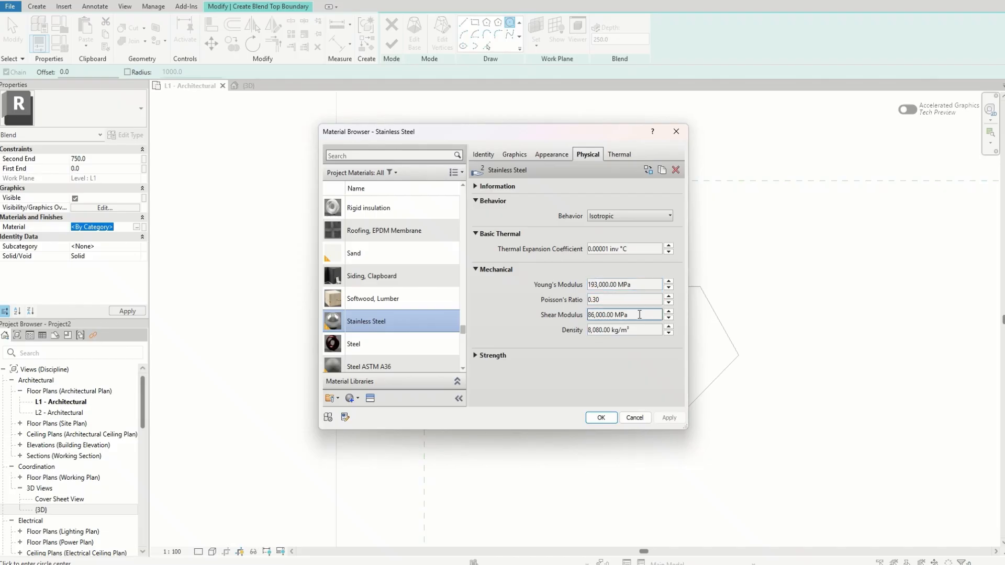
{"action": "left_click", "coordinate": [623, 156]}
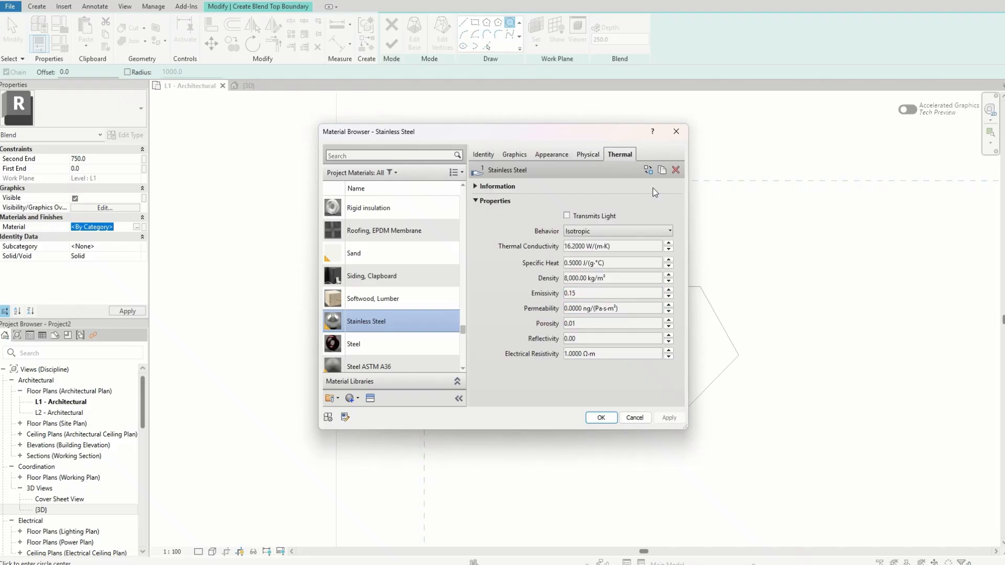
{"action": "scroll", "coordinate": [440, 230], "scroll_direction": "up", "scroll_amount": 1}
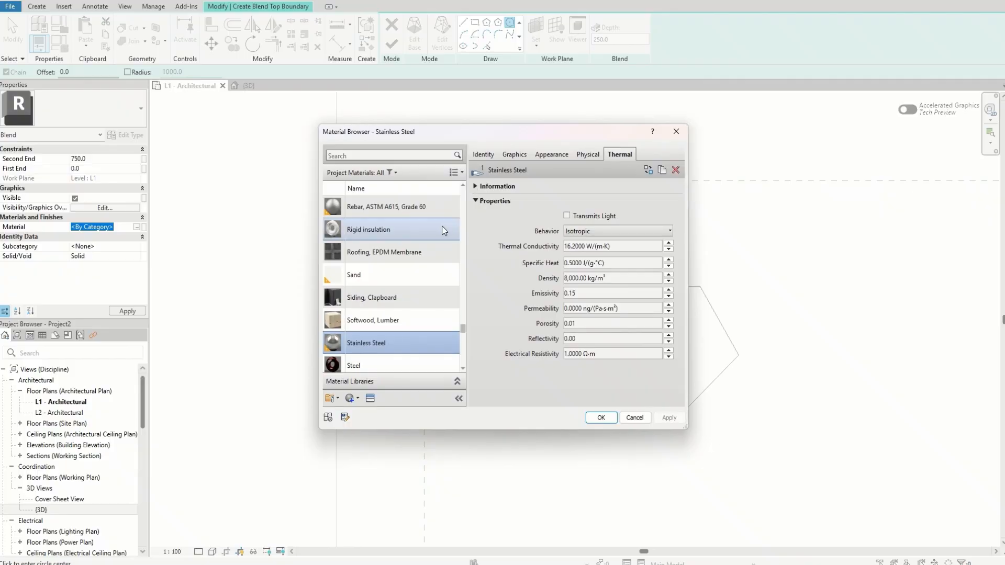
- Assign the Stainless Steel material to the blend and complete the blend sketch, showing it in the {3D} view
{"action": "left_click", "coordinate": [599, 418]}
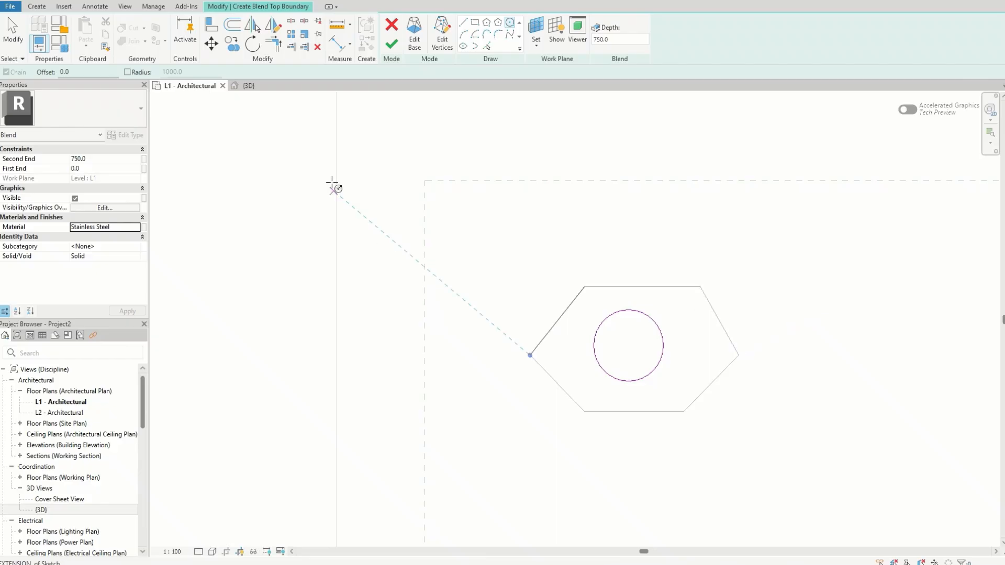
{"action": "left_click", "coordinate": [392, 43]}
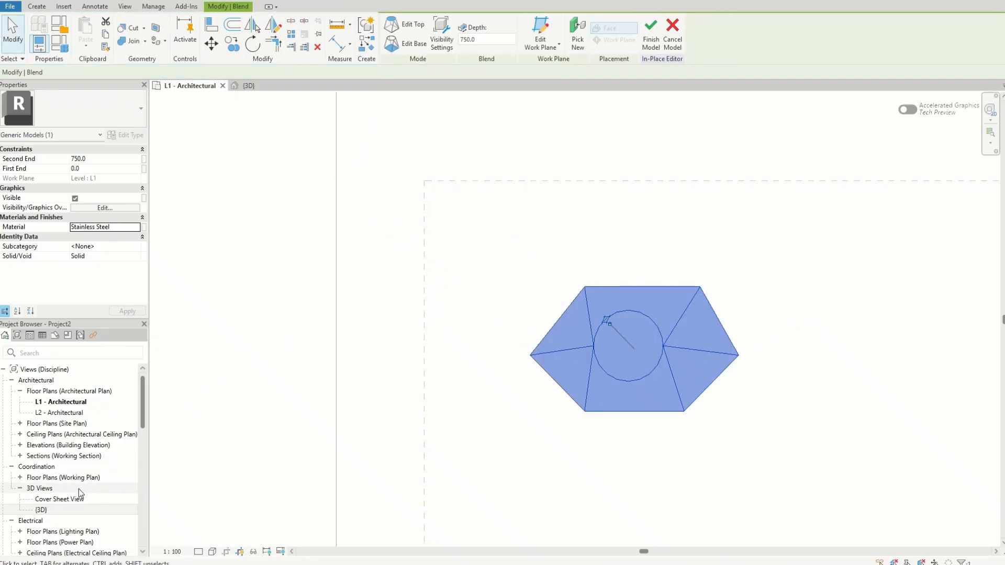
{"action": "left_click", "coordinate": [261, 85]}
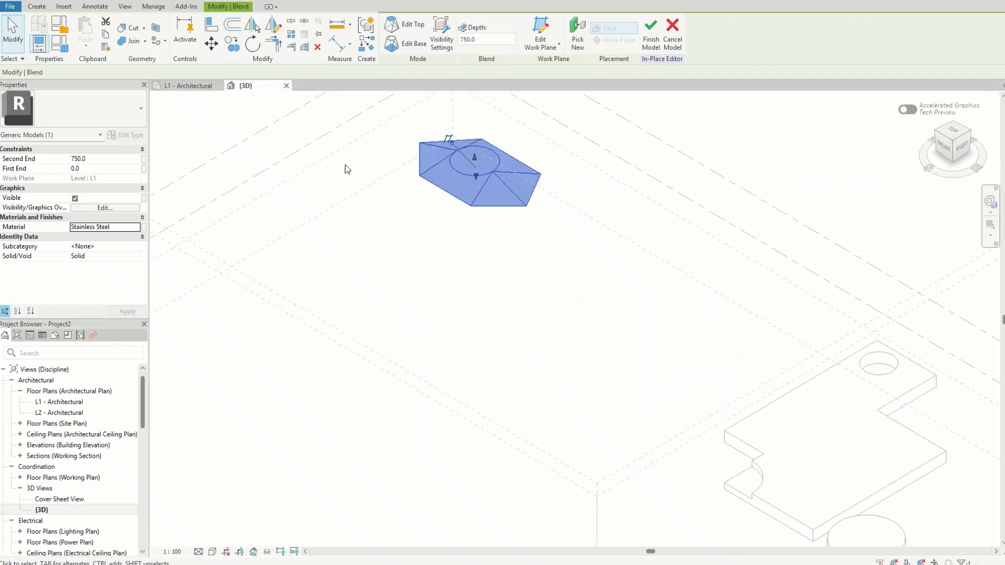
- Stretch the blend's circular top upward with its shape handle to a second end of about 7222
{"action": "scroll", "coordinate": [565, 440], "scroll_direction": "down", "scroll_amount": 2}
{"action": "scroll", "coordinate": [479, 253], "scroll_direction": "up", "scroll_amount": 7}
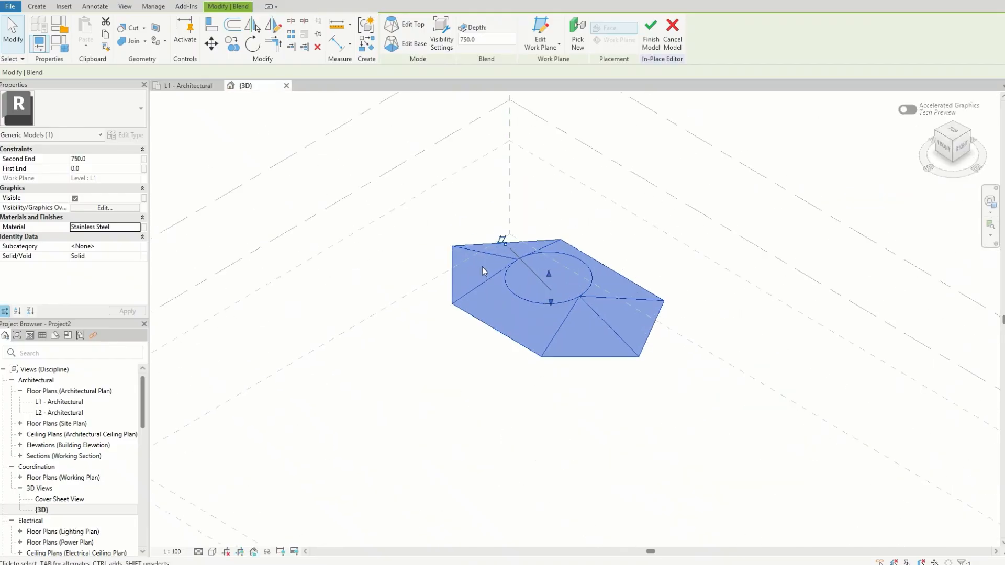
{"action": "scroll", "coordinate": [487, 241], "scroll_direction": "up", "scroll_amount": 3}
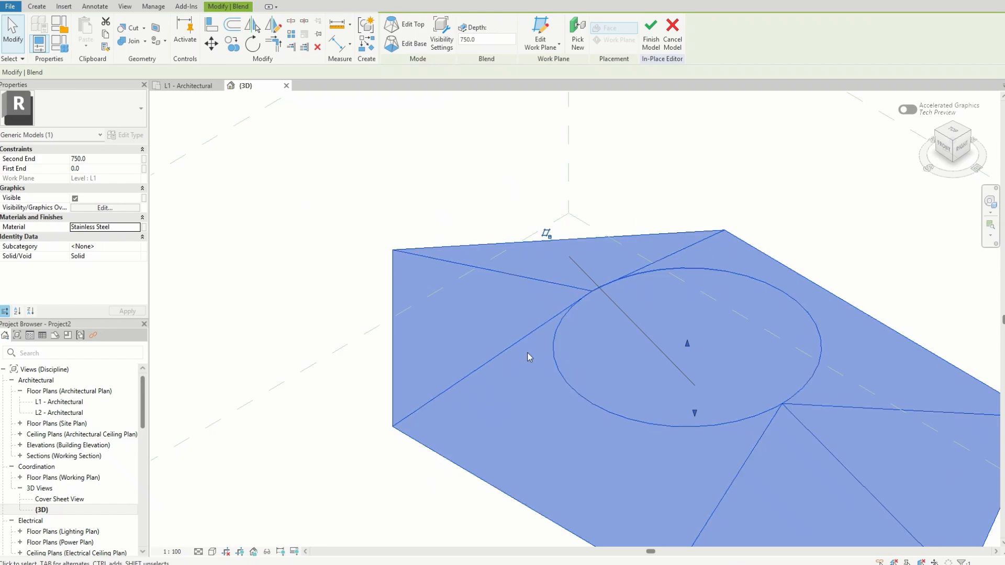
{"action": "left_click_drag", "start_coordinate": [683, 343], "coordinate": [653, 160]}
{"action": "scroll", "coordinate": [519, 409], "scroll_direction": "down", "scroll_amount": 2}
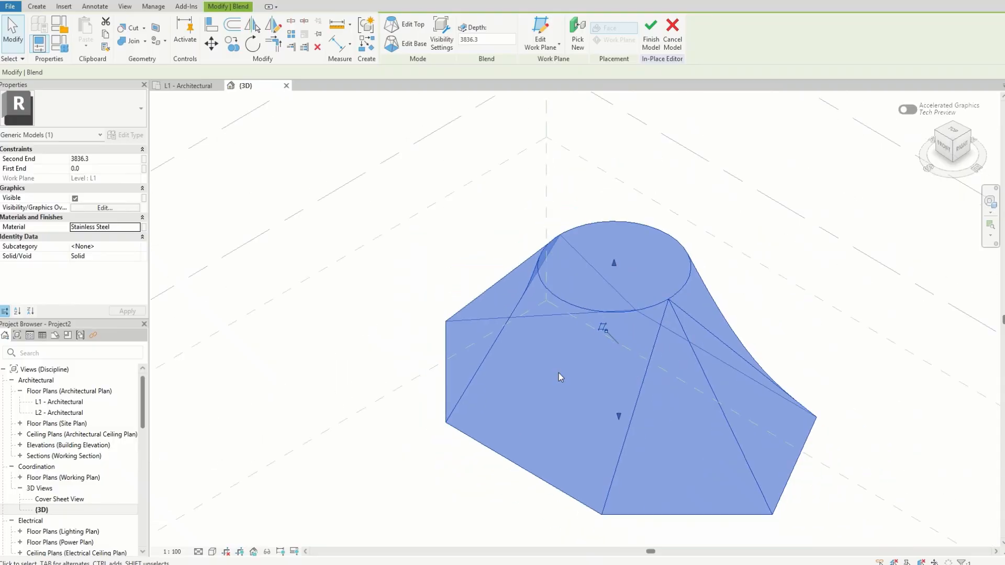
{"action": "left_click_drag", "start_coordinate": [614, 267], "coordinate": [617, 147]}
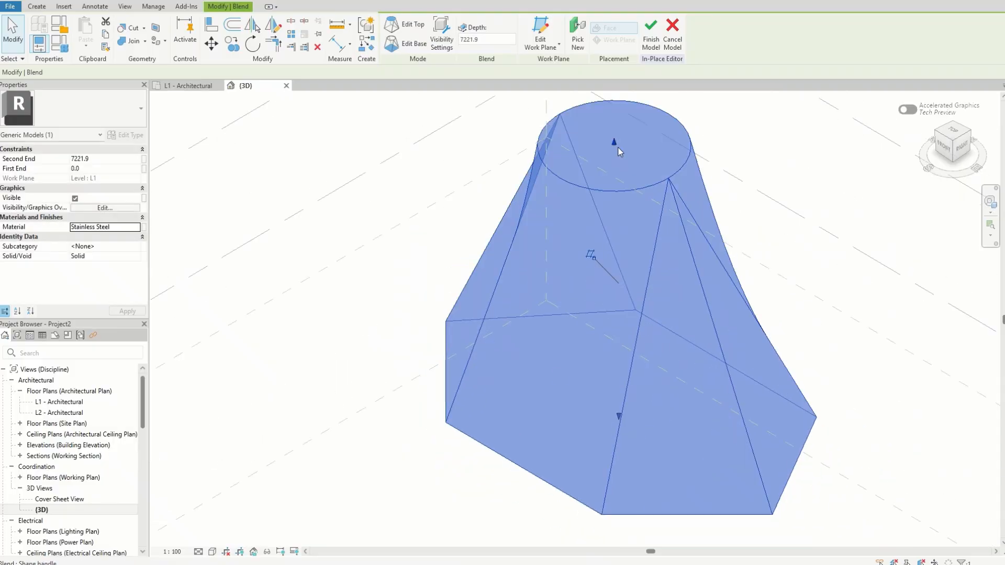
- Set the blend's second end to 10000
{"action": "left_click", "coordinate": [94, 159]}
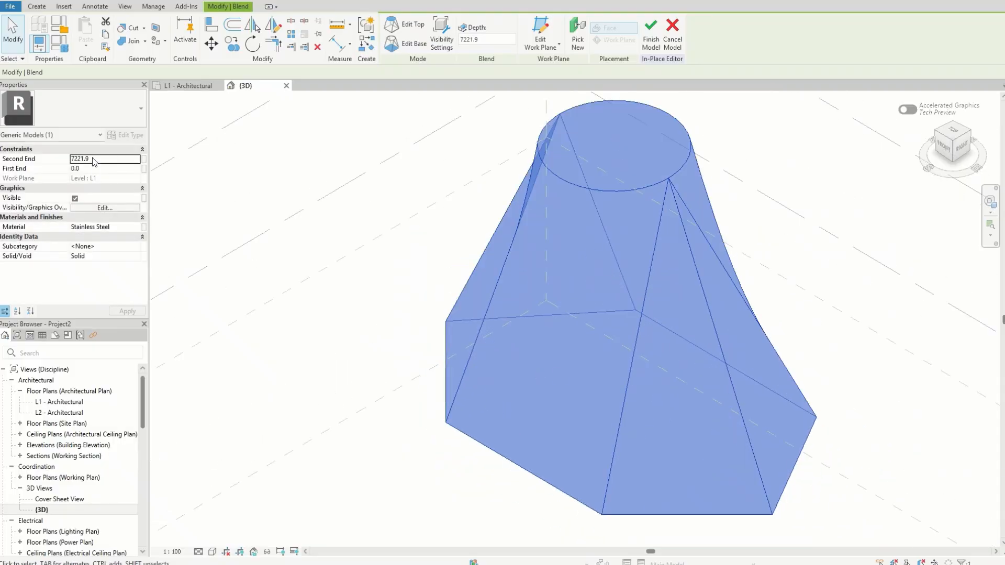
{"action": "left_click_drag", "start_coordinate": [93, 158], "coordinate": [65, 159]}
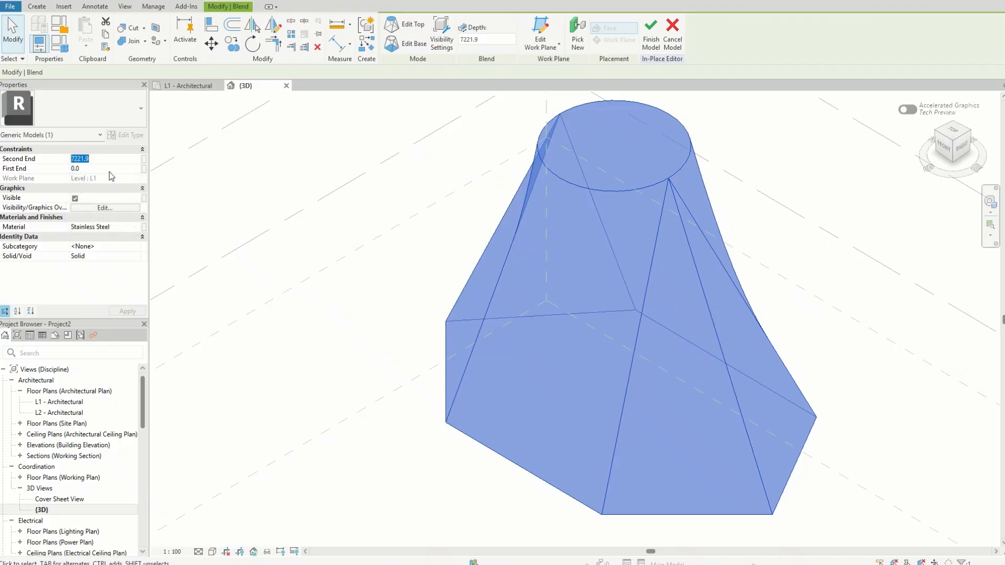
{"action": "type", "text": "10000.0"}
{"action": "key", "text": "Return"}
{"action": "scroll", "coordinate": [375, 378], "scroll_direction": "down", "scroll_amount": 3}
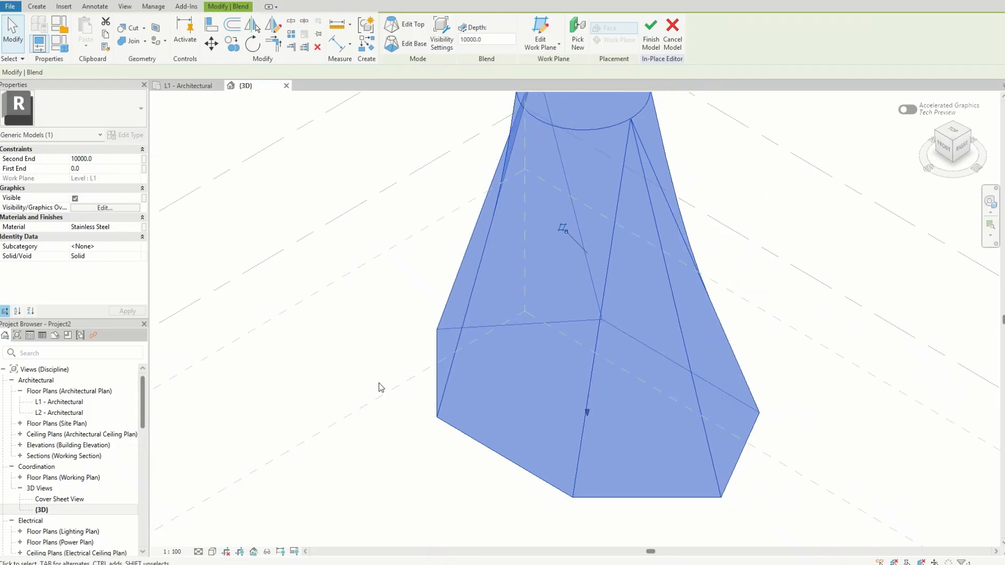
- Move the hexagonal blend close to the stepped extrusion in the L1 - Architectural plan
{"action": "left_click", "coordinate": [390, 474]}
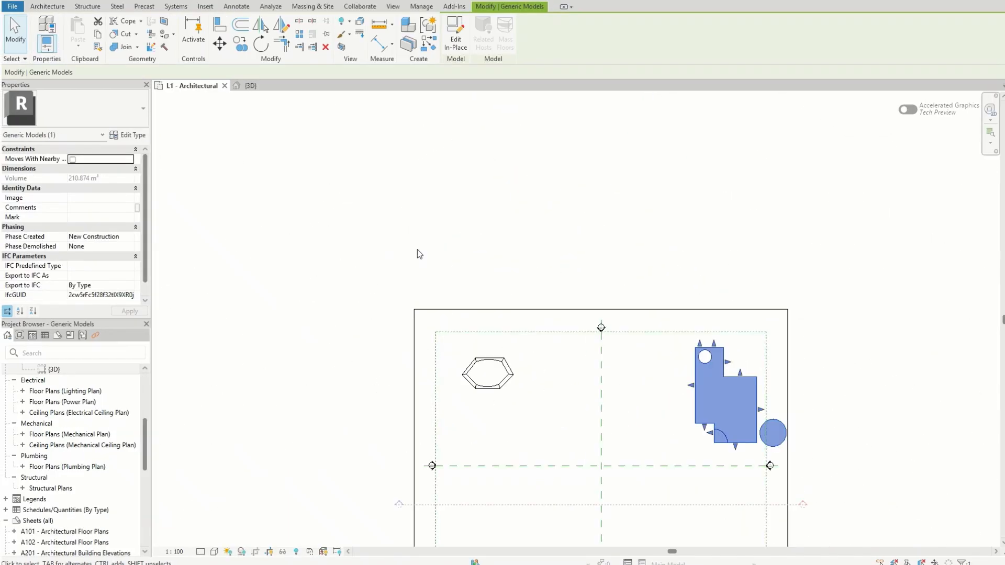
{"action": "left_click", "coordinate": [515, 388]}
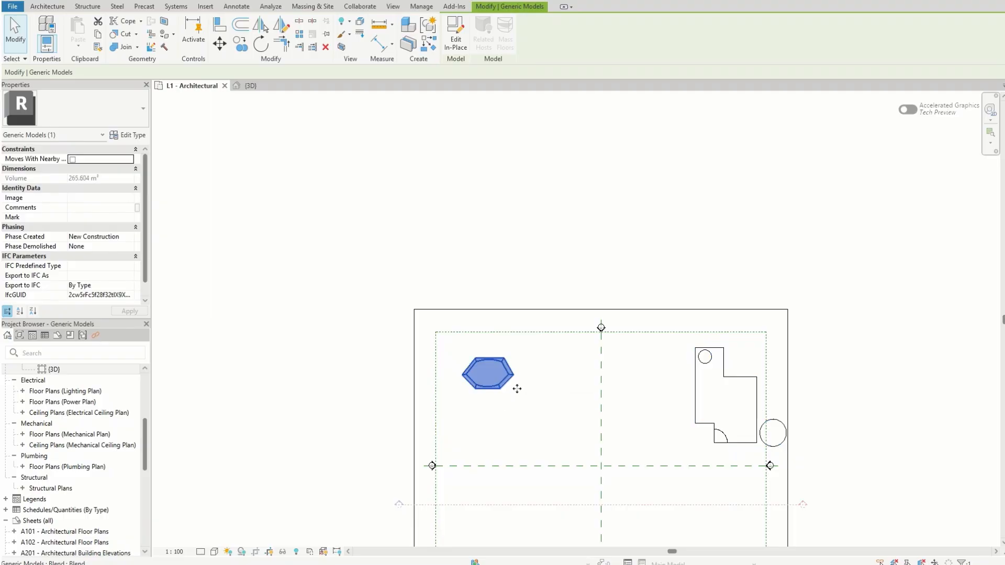
{"action": "left_click_drag", "start_coordinate": [517, 388], "coordinate": [675, 378]}
{"action": "left_click", "coordinate": [642, 418]}
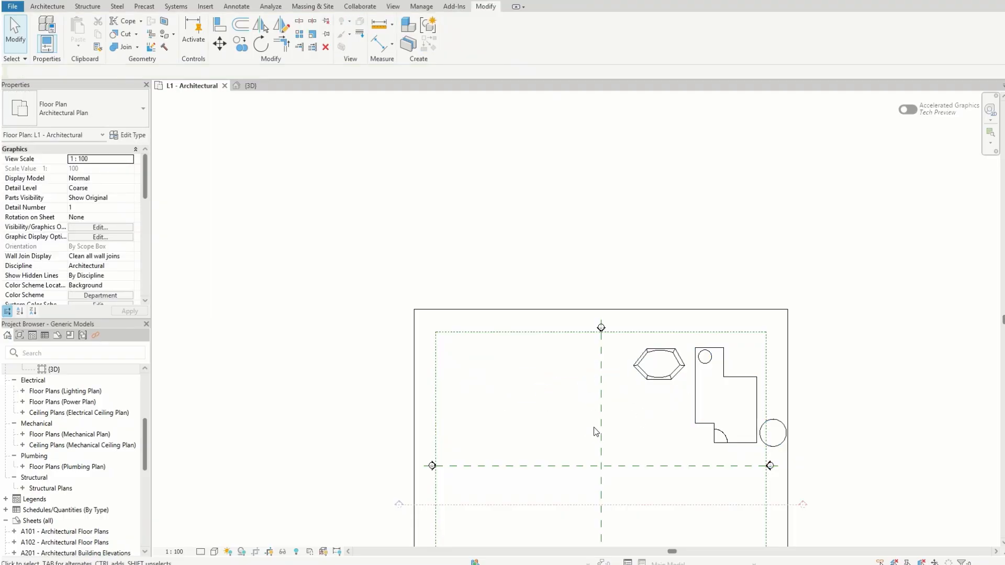
- Create an in-place model in the Generic Models category named Revolve
{"action": "scroll", "coordinate": [595, 433], "scroll_direction": "up", "scroll_amount": 2}
{"action": "left_click", "coordinate": [49, 6]}
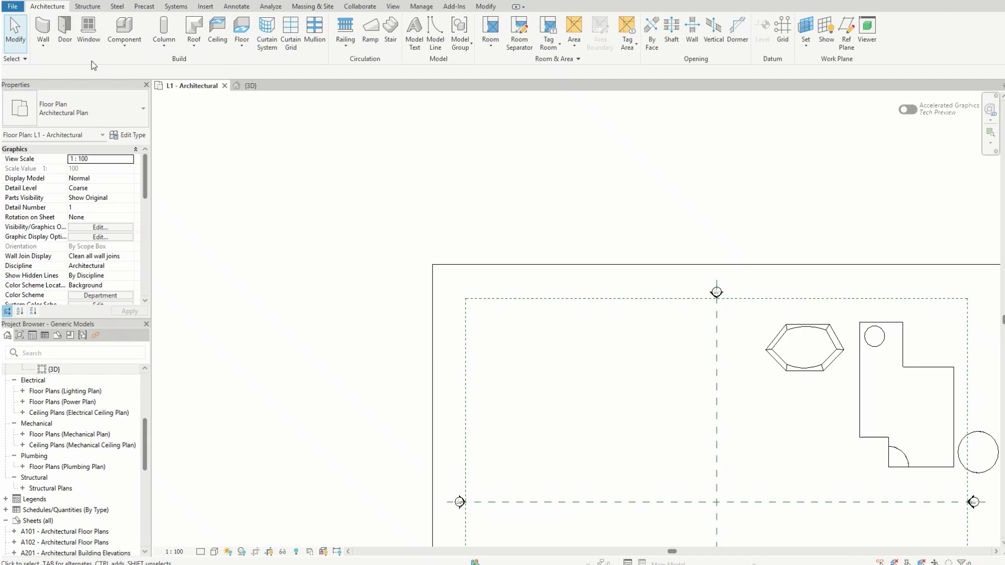
{"action": "left_click", "coordinate": [126, 51]}
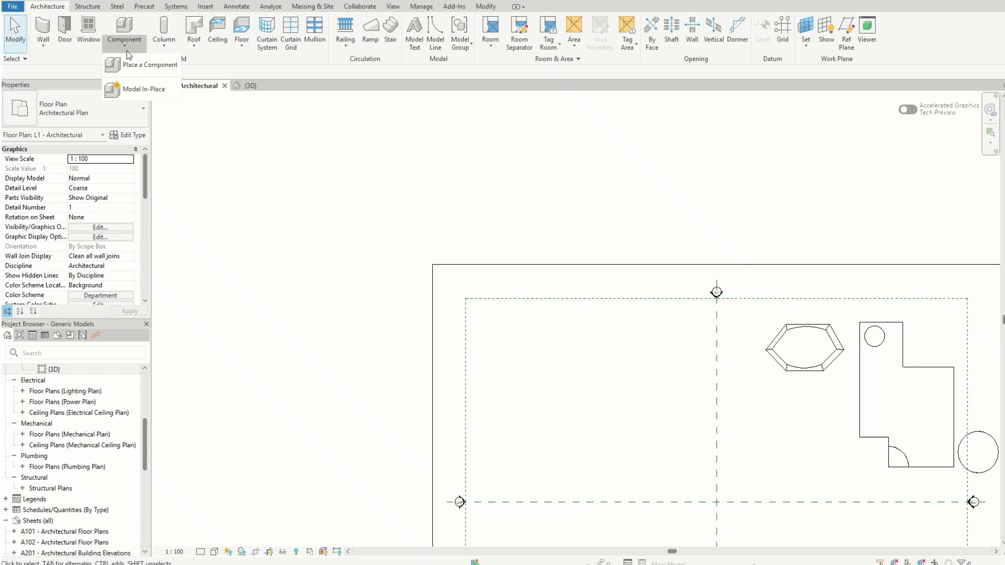
{"action": "left_click", "coordinate": [159, 92]}
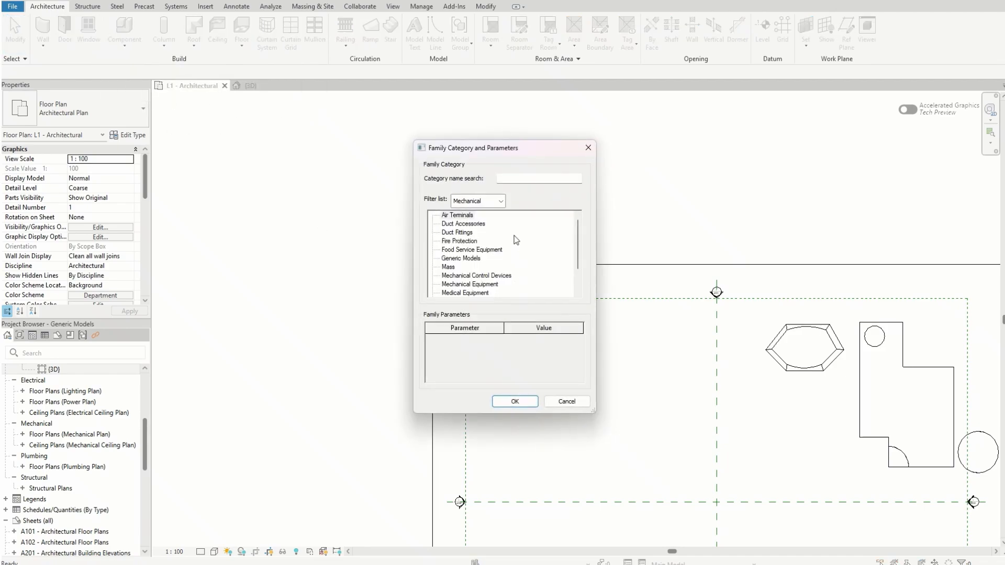
{"action": "left_click", "coordinate": [466, 259]}
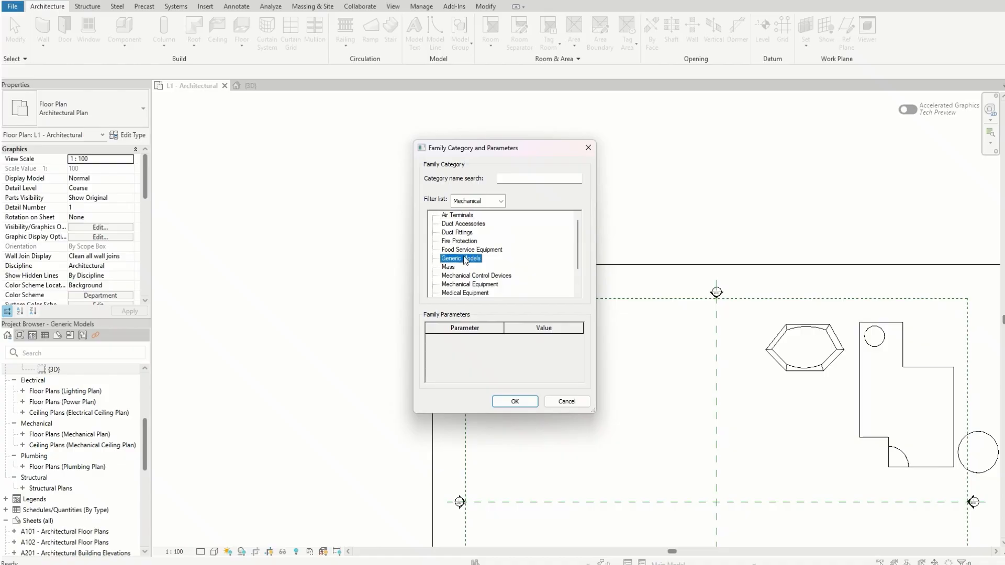
{"action": "left_click", "coordinate": [515, 401]}
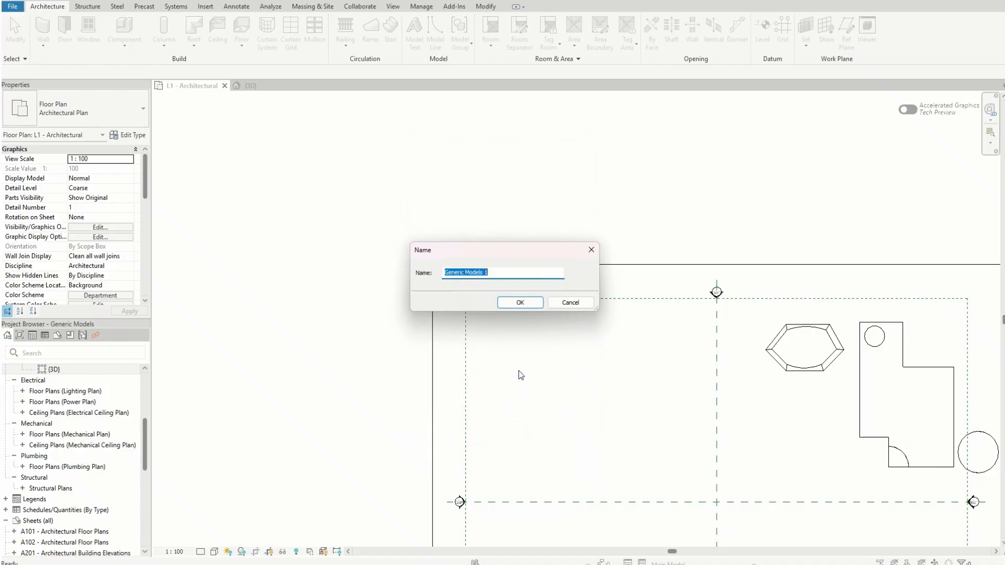
{"action": "type", "text": "Revolve"}
{"action": "left_click", "coordinate": [529, 308]}
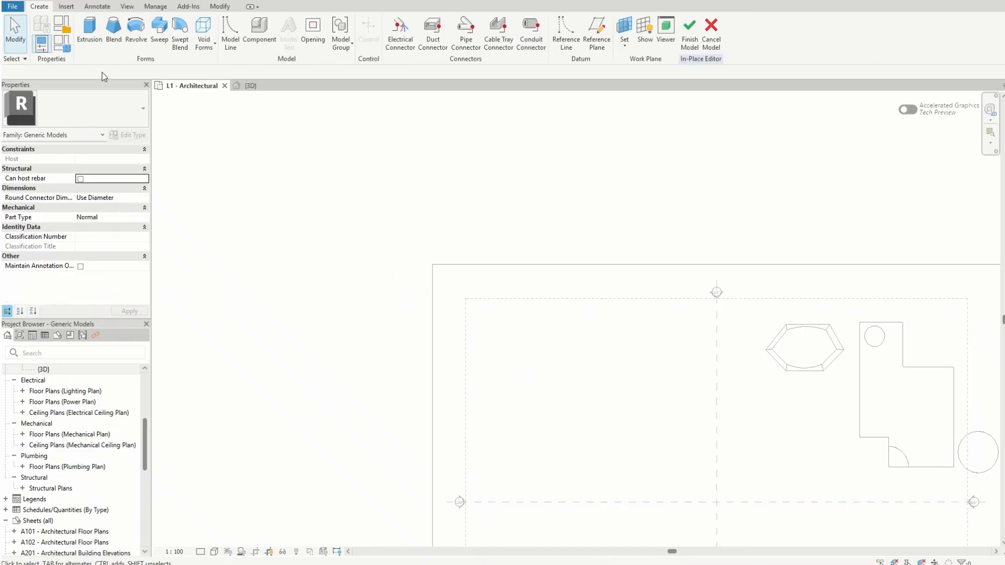
- Sketch a closed stepped revolve boundary about 25000 wide with 4000 high sides and a raised middle about 8000 wide, 7000 high overall
{"action": "left_click", "coordinate": [135, 32]}
{"action": "scroll", "coordinate": [429, 340], "scroll_direction": "down", "scroll_amount": 2}
{"action": "scroll", "coordinate": [486, 403], "scroll_direction": "up", "scroll_amount": 1}
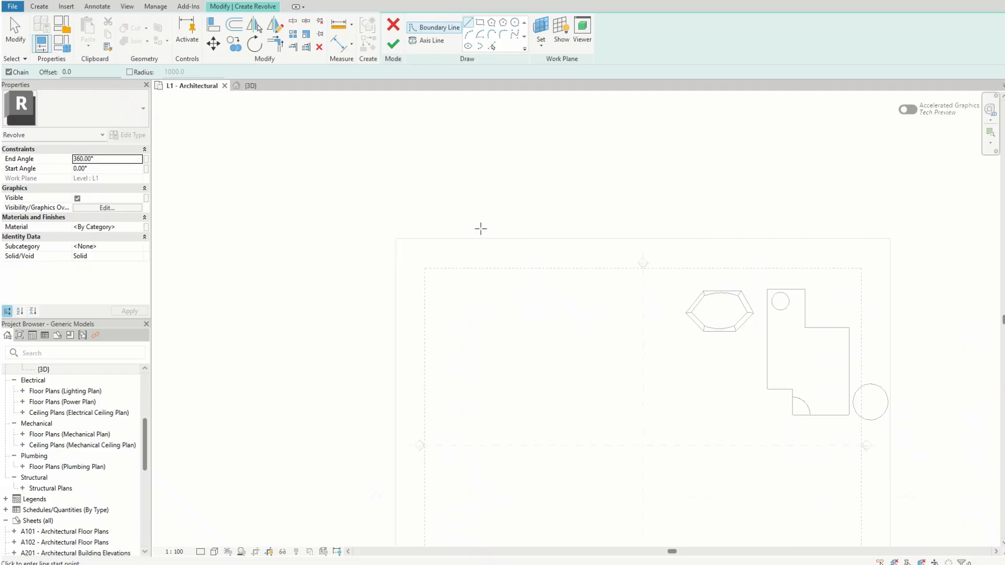
{"action": "left_click", "coordinate": [452, 363]}
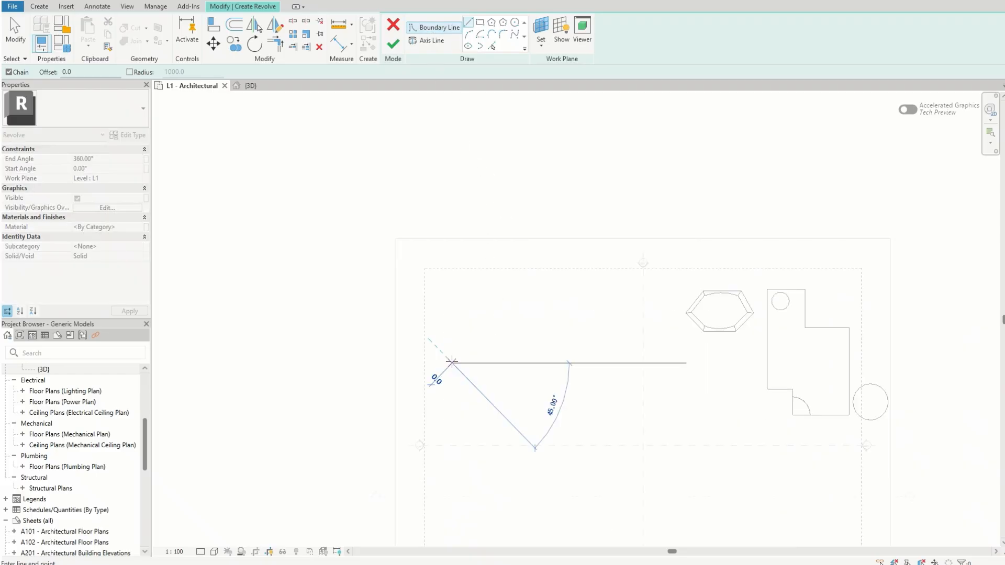
{"action": "left_click", "coordinate": [452, 337]}
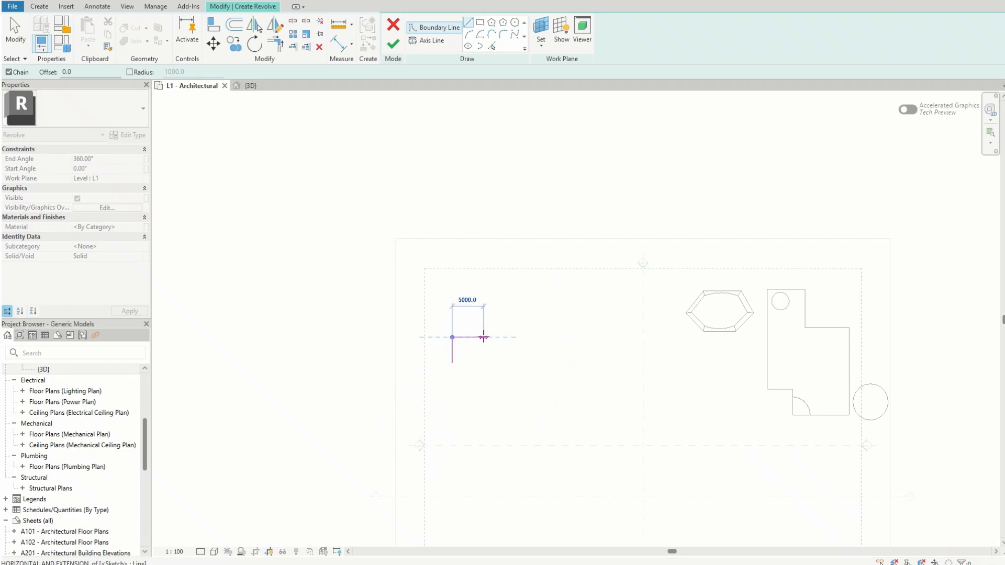
{"action": "left_click", "coordinate": [508, 337]}
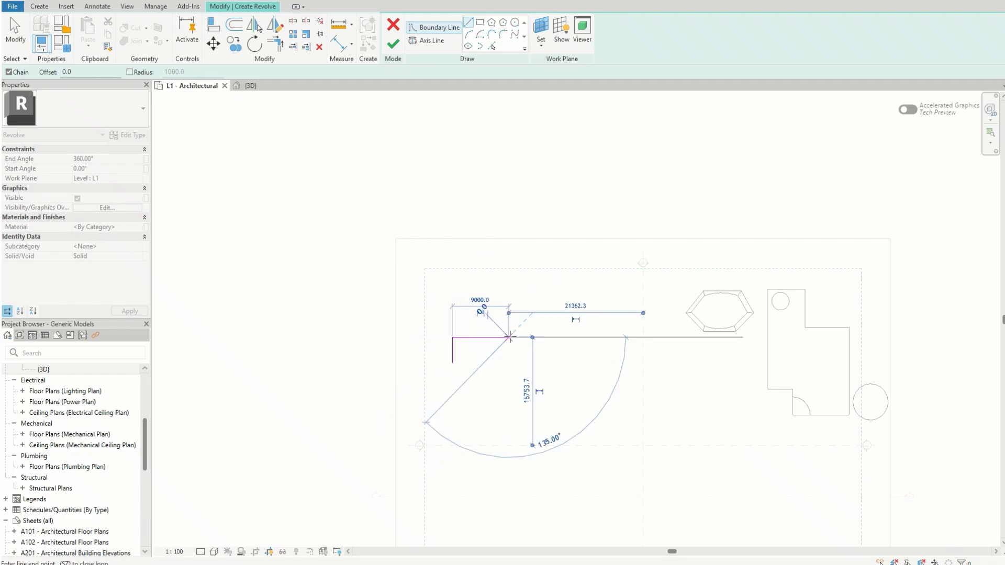
{"action": "left_click", "coordinate": [508, 318]}
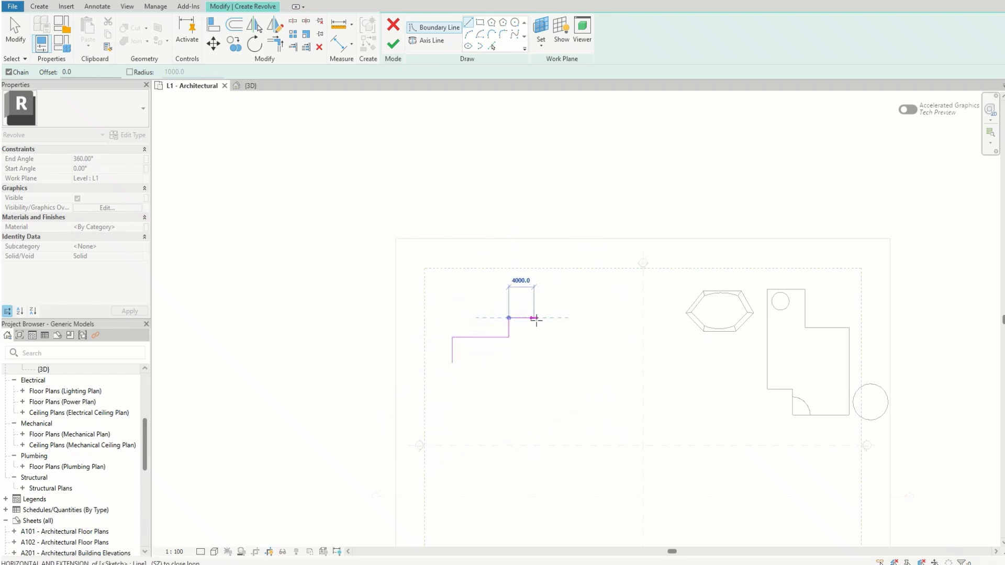
{"action": "left_click", "coordinate": [558, 317]}
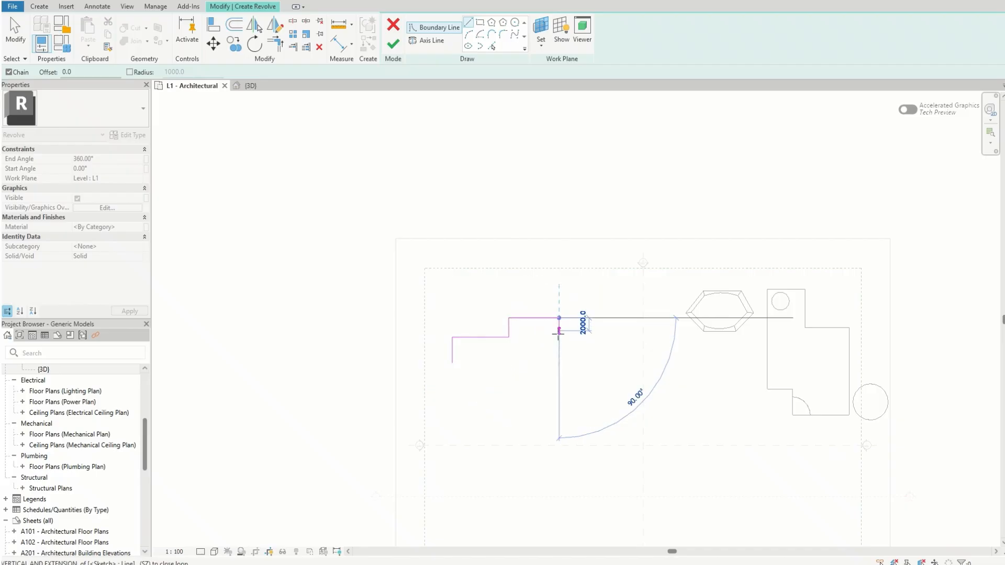
{"action": "left_click", "coordinate": [559, 337]}
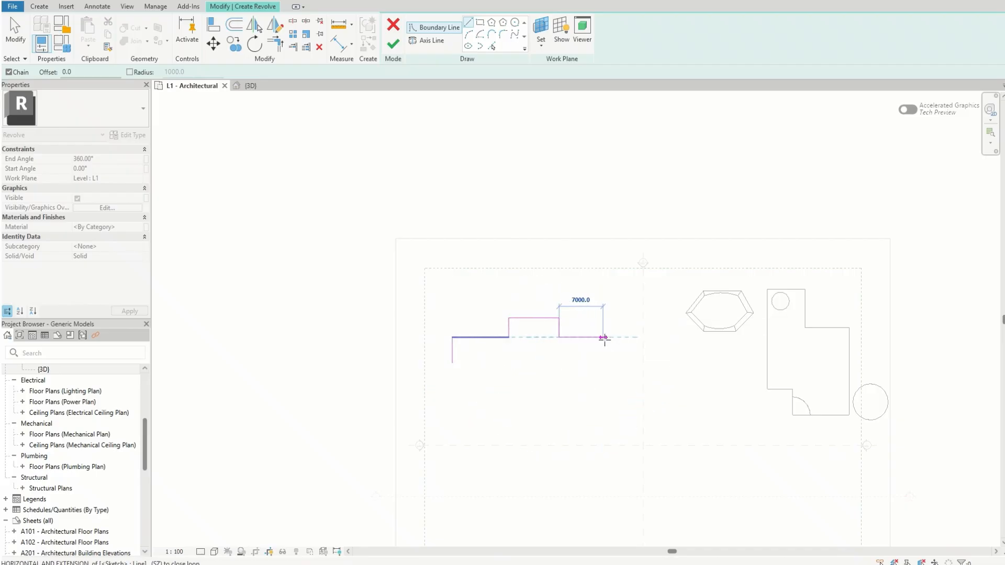
{"action": "left_click", "coordinate": [609, 337]}
{"action": "left_click", "coordinate": [609, 362]}
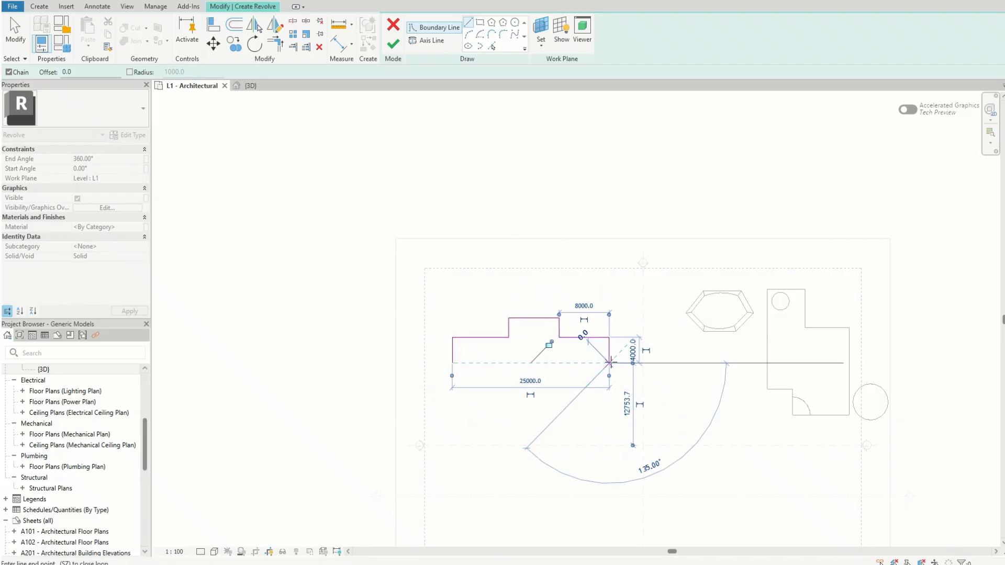
{"action": "left_click", "coordinate": [452, 363]}
{"action": "key", "text": "c"}
{"action": "key", "text": "i"}
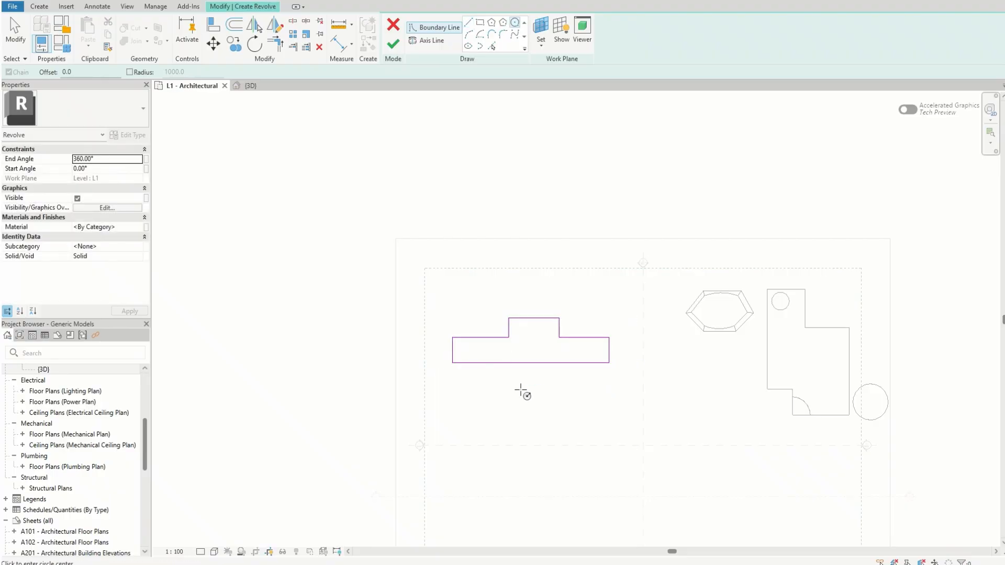
{"action": "key", "text": "Escape"}
{"action": "key", "text": "Escape"}
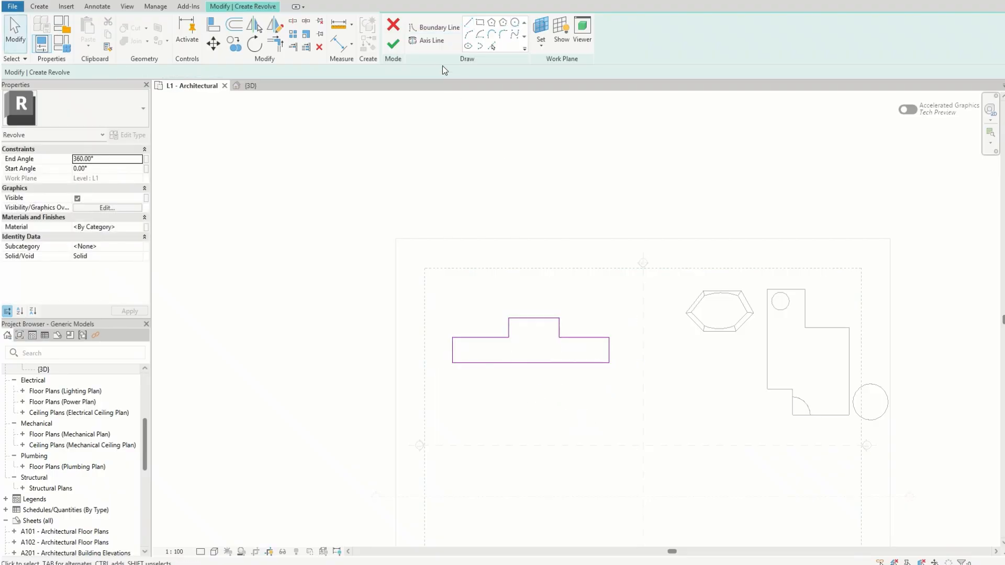
- Draw a horizontal revolve axis line about 32000 long along the profile's base edge, extending beyond both ends
{"action": "left_click", "coordinate": [430, 41]}
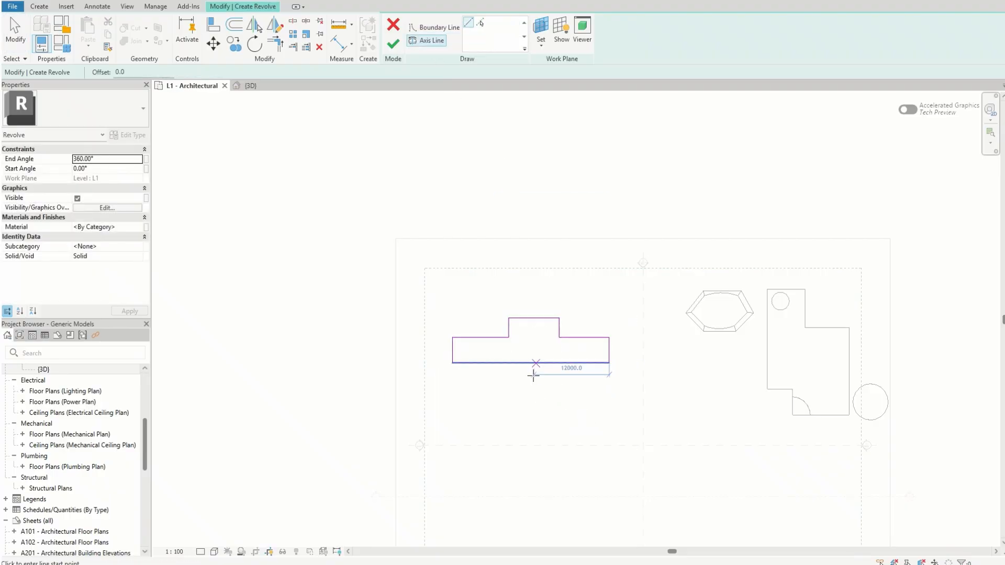
{"action": "left_click", "coordinate": [432, 362]}
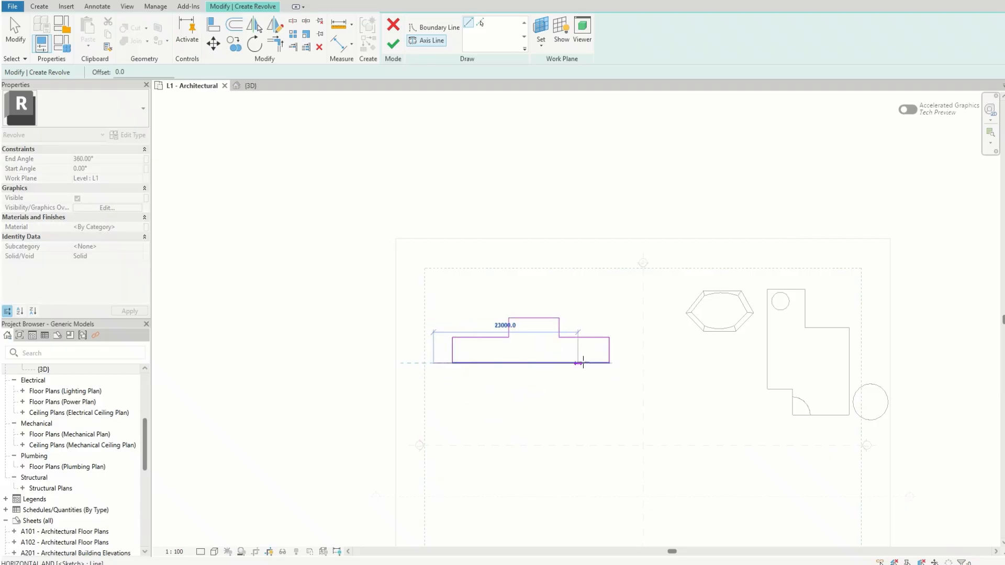
{"action": "left_click", "coordinate": [634, 364]}
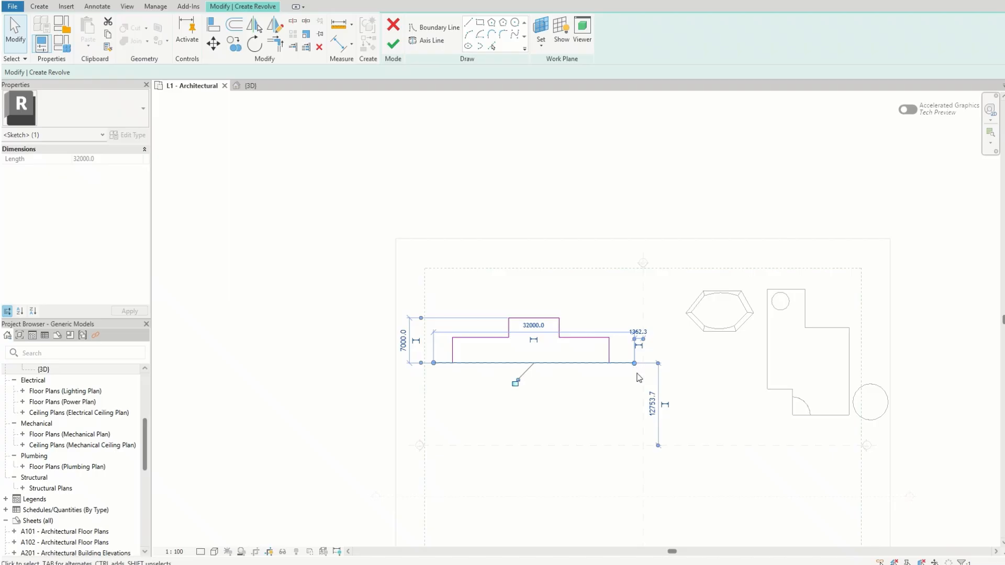
{"action": "key", "text": "Escape"}
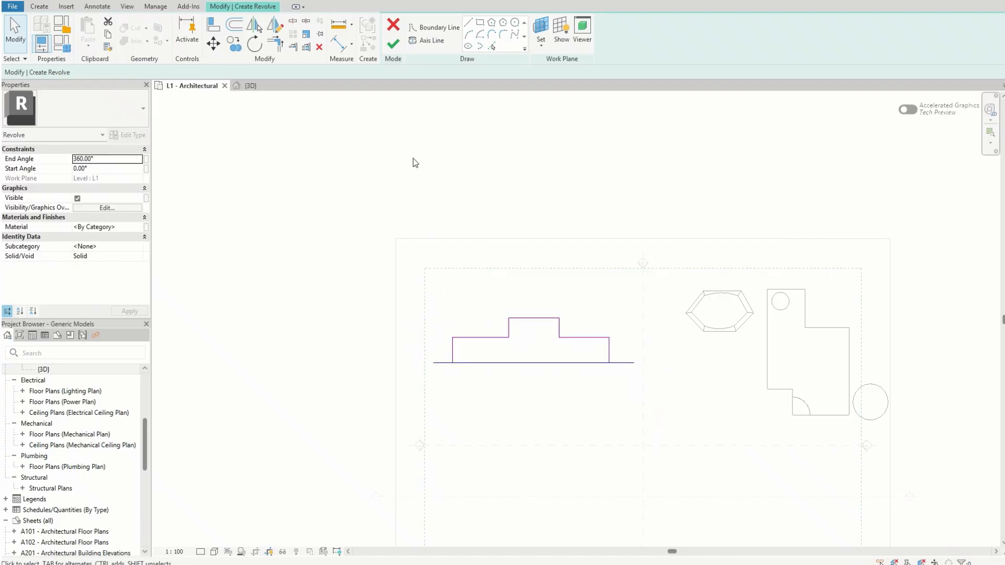
- Complete the revolve and its in-place model, checking the solid in the {3D} view
{"action": "left_click", "coordinate": [393, 43]}
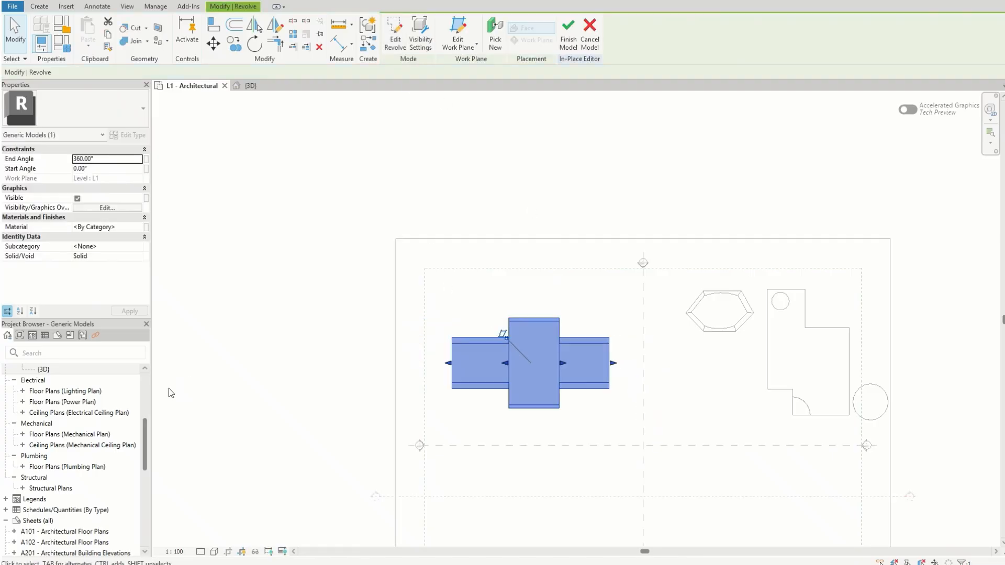
{"action": "left_click", "coordinate": [250, 85]}
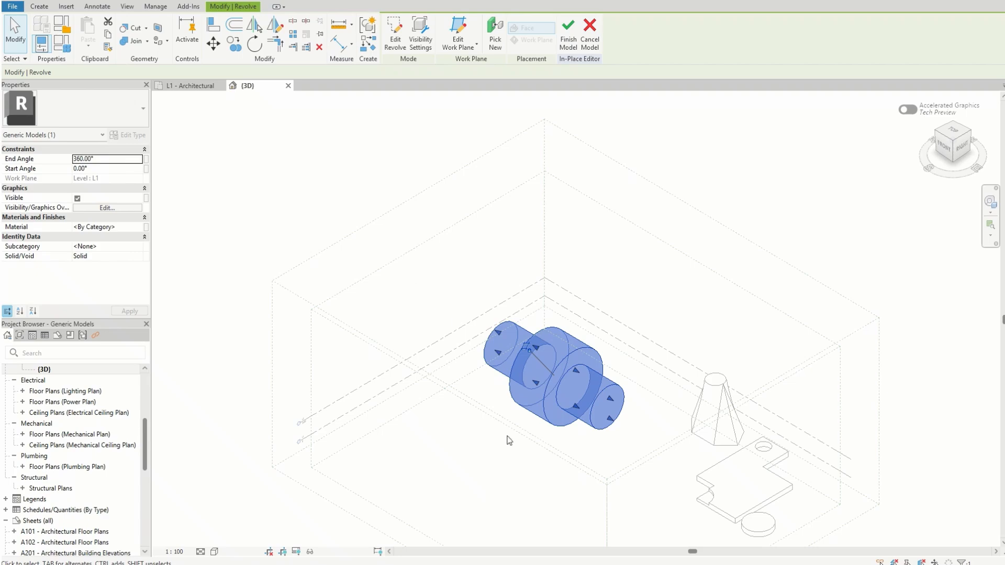
{"action": "left_click", "coordinate": [503, 459]}
{"action": "scroll", "coordinate": [549, 358], "scroll_direction": "up", "scroll_amount": 3}
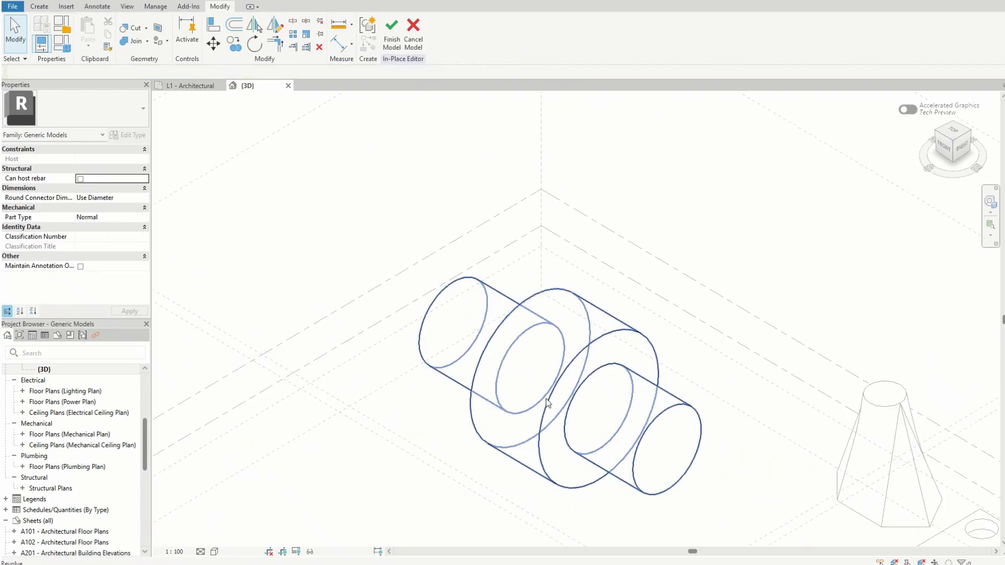
{"action": "scroll", "coordinate": [678, 428], "scroll_direction": "up", "scroll_amount": 4}
{"action": "scroll", "coordinate": [720, 294], "scroll_direction": "down", "scroll_amount": 4}
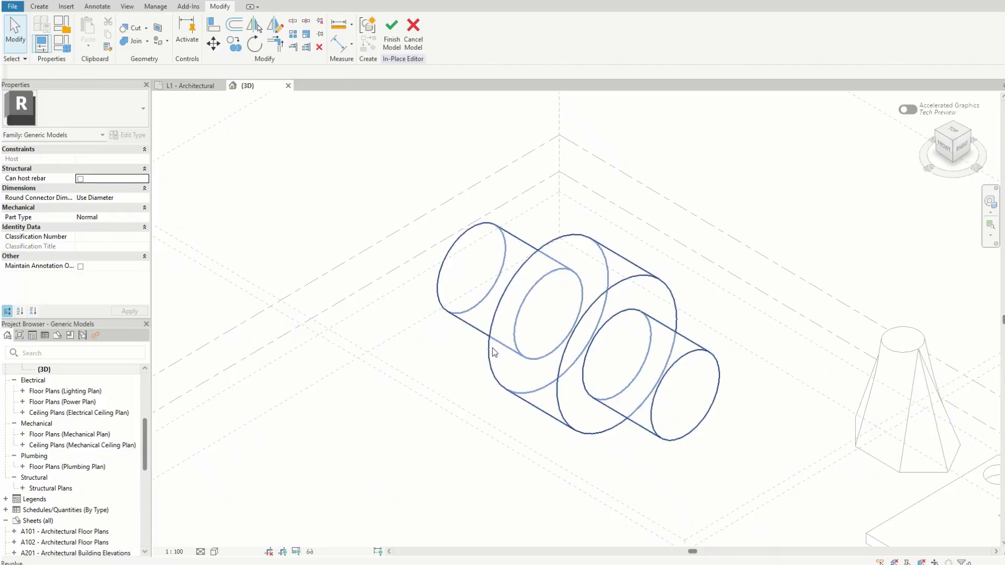
{"action": "scroll", "coordinate": [560, 396], "scroll_direction": "down", "scroll_amount": 3}
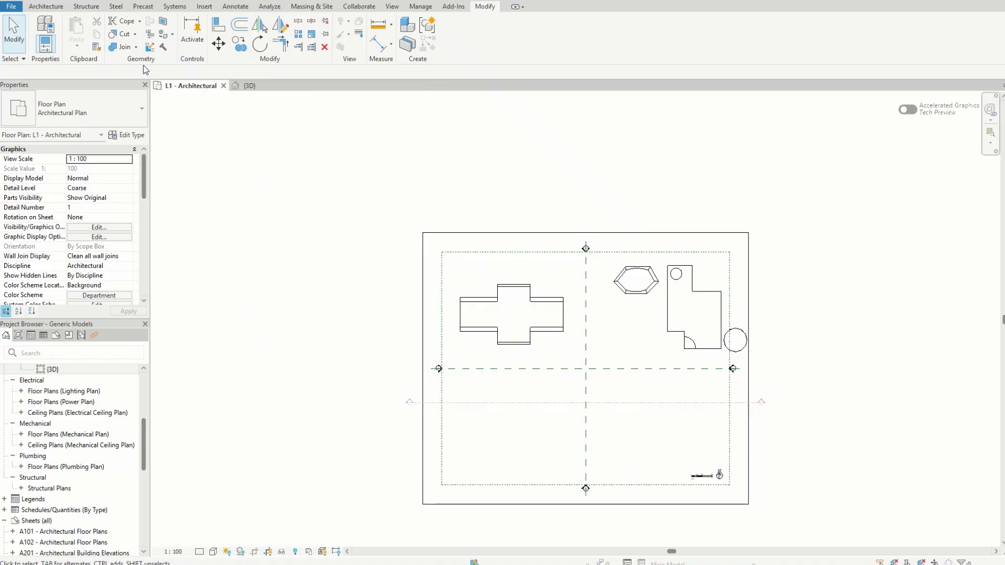
- Create an in-place model in the Generic Models category named Sweep
{"action": "left_click", "coordinate": [55, 8]}
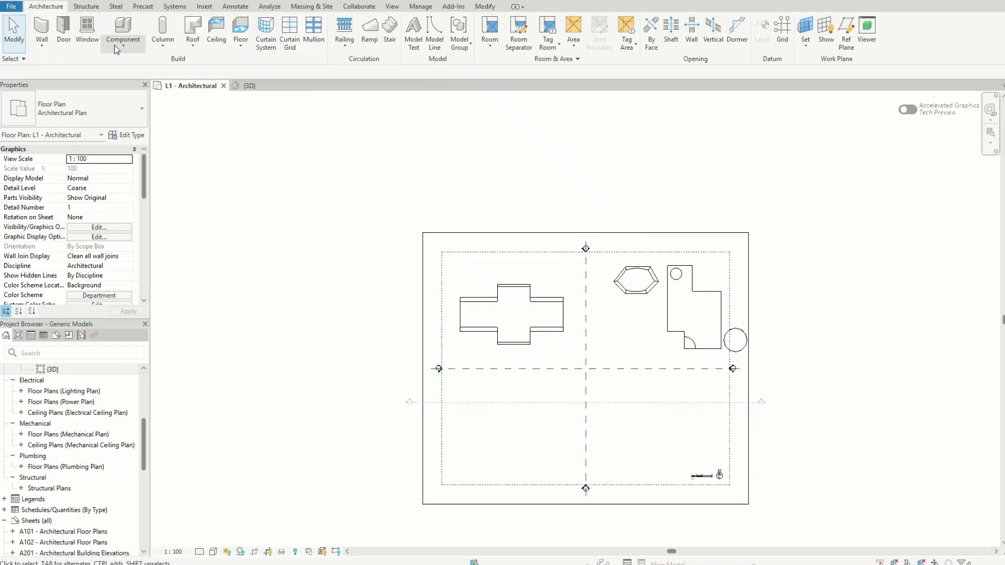
{"action": "left_click", "coordinate": [116, 50]}
{"action": "left_click", "coordinate": [131, 87]}
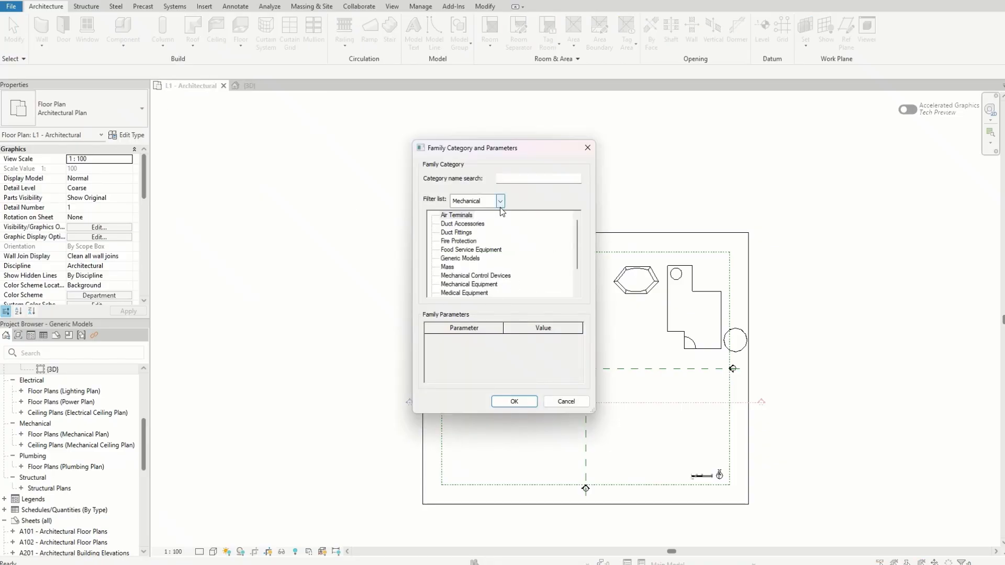
{"action": "left_click", "coordinate": [473, 261]}
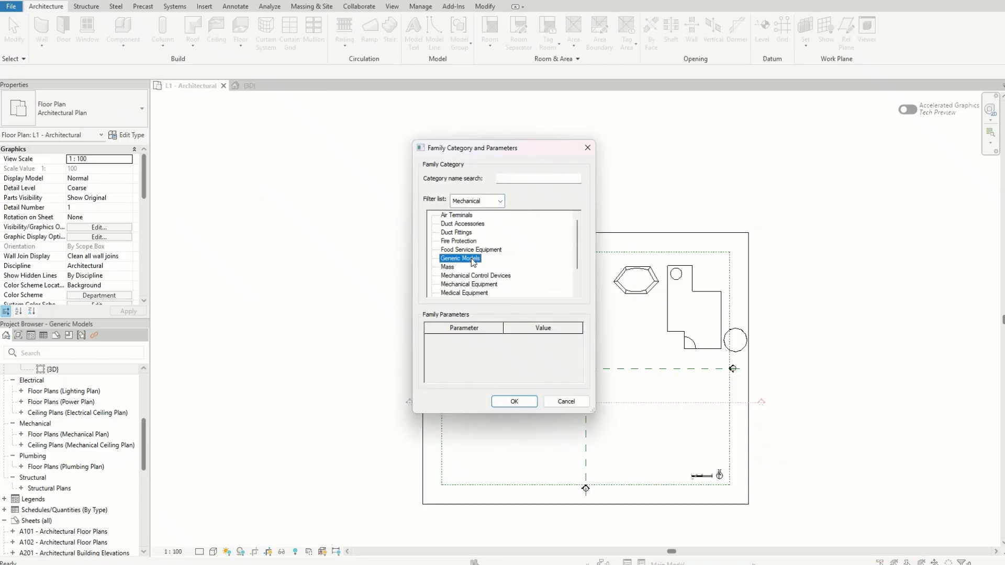
{"action": "left_click", "coordinate": [514, 401]}
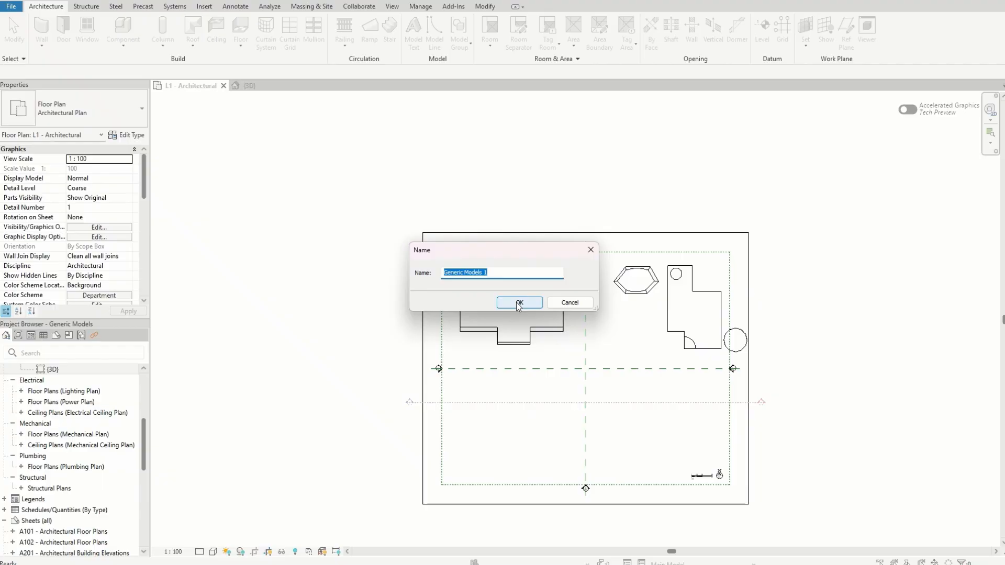
{"action": "type", "text": "Sweep"}
{"action": "left_click", "coordinate": [507, 302]}
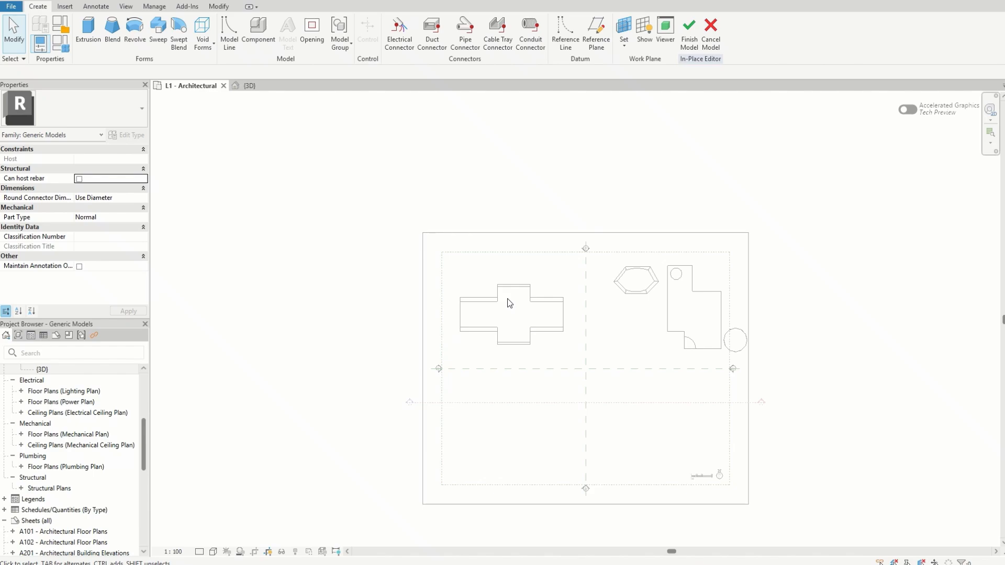
- Start a sweep and sketch its path as a wavy S-shaped spline below the stepped revolve, finishing the path sketch
{"action": "left_click", "coordinate": [158, 34]}
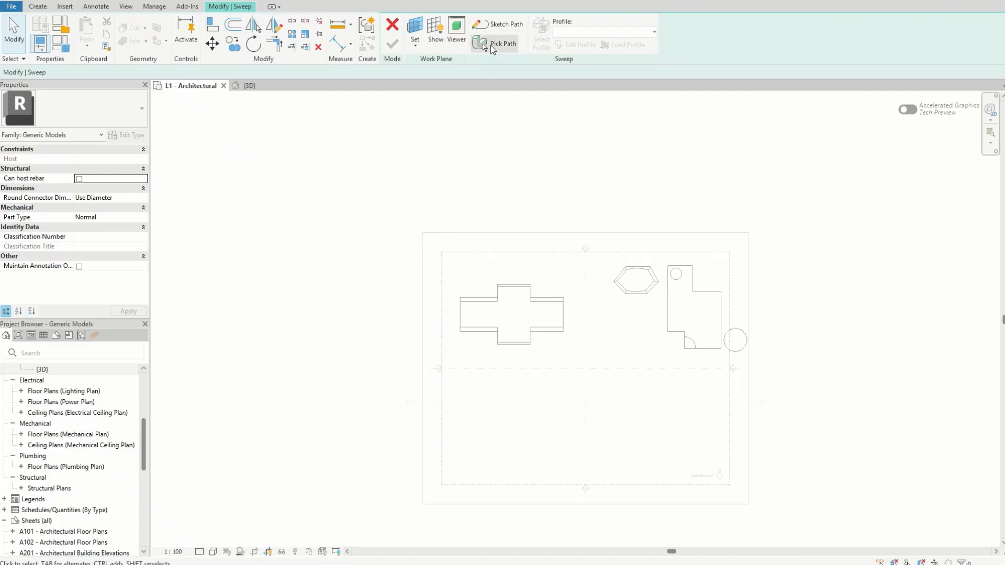
{"action": "left_click", "coordinate": [503, 26]}
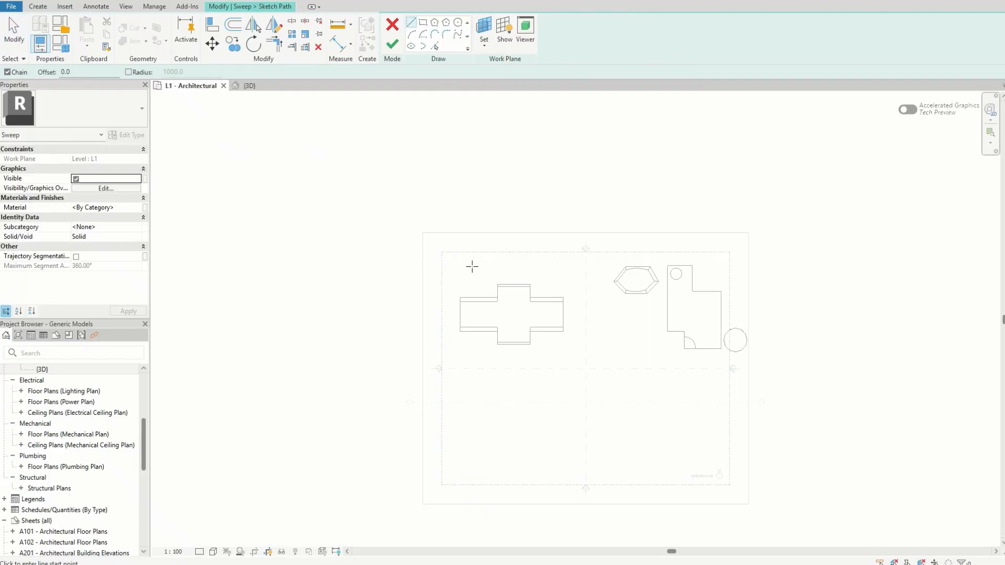
{"action": "scroll", "coordinate": [524, 352], "scroll_direction": "up", "scroll_amount": 4}
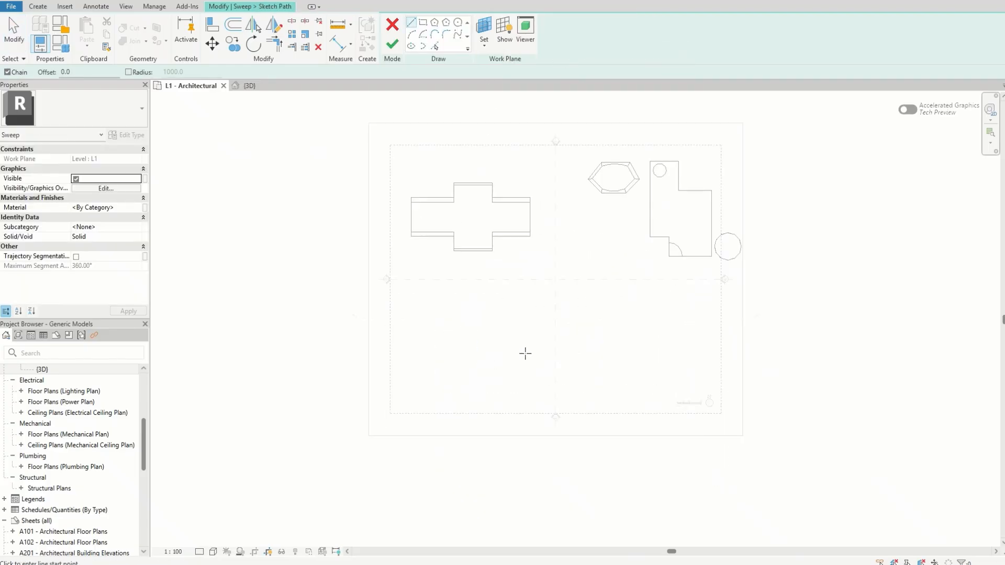
{"action": "scroll", "coordinate": [654, 314], "scroll_direction": "up", "scroll_amount": 1}
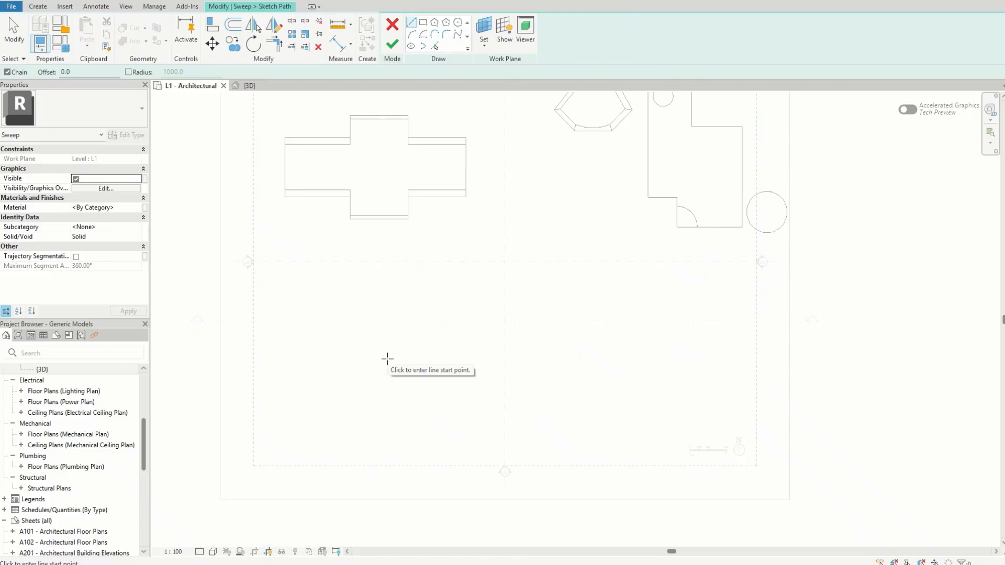
{"action": "left_click", "coordinate": [457, 36]}
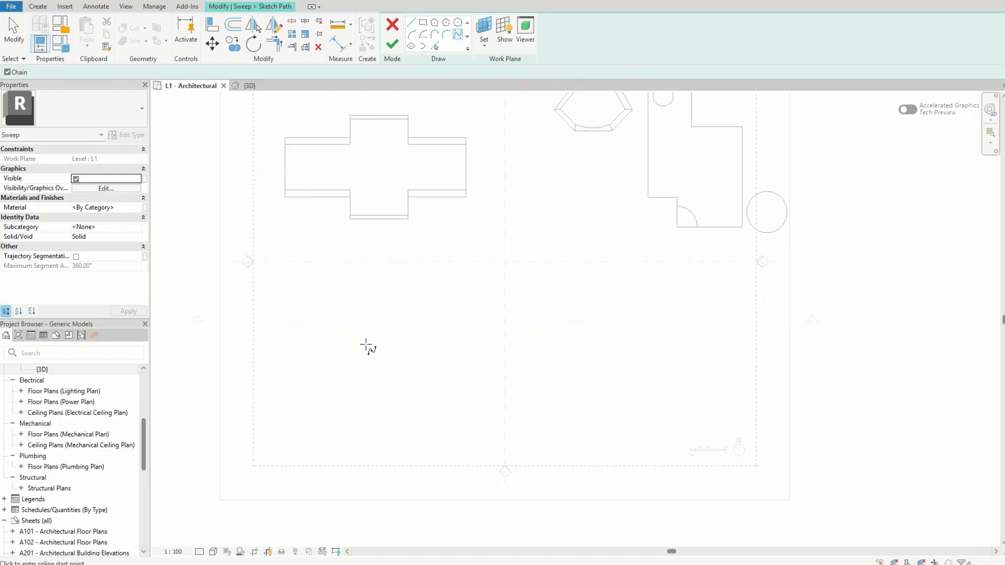
{"action": "left_click", "coordinate": [313, 350]}
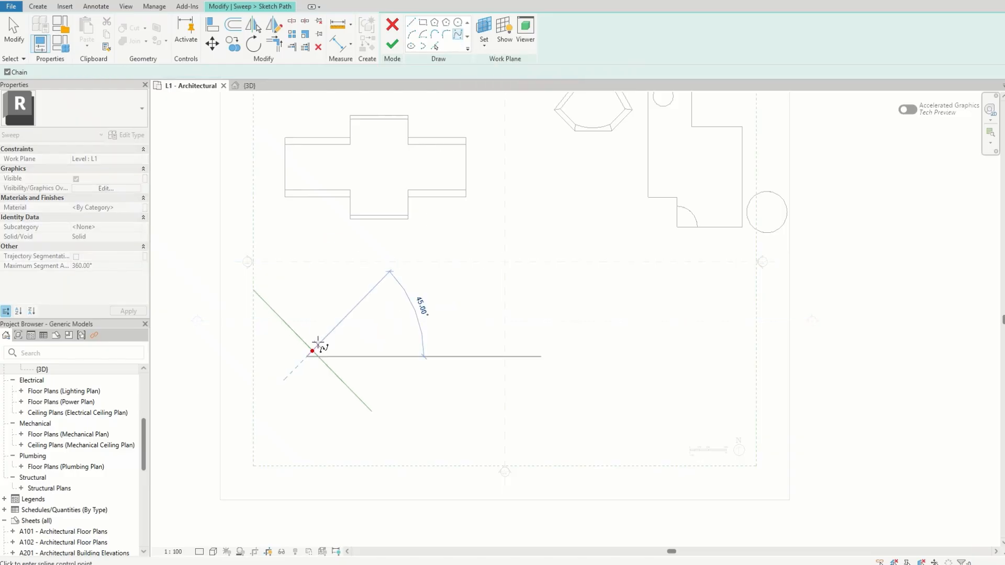
{"action": "left_click", "coordinate": [353, 335]}
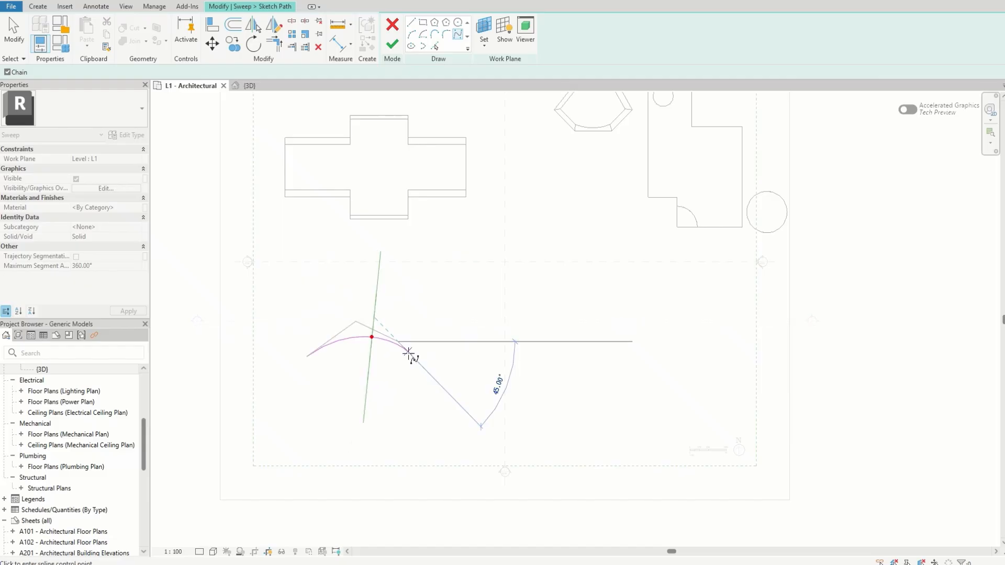
{"action": "left_click", "coordinate": [436, 397]}
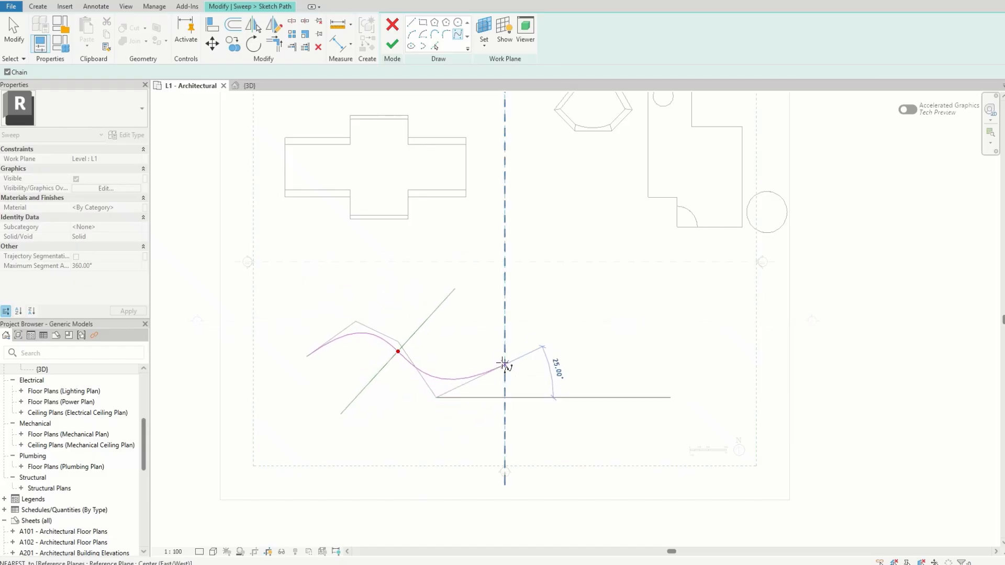
{"action": "left_click", "coordinate": [510, 346]}
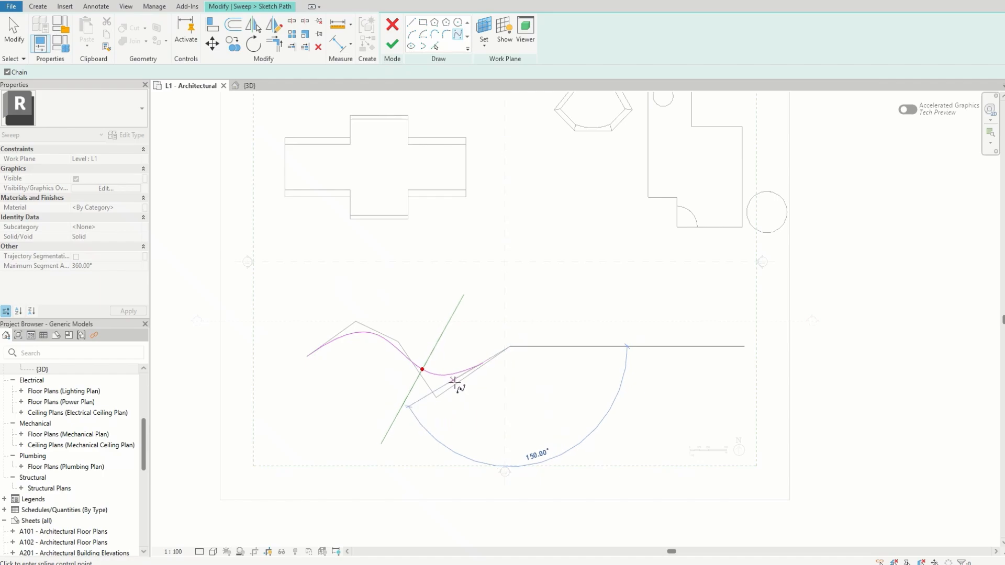
{"action": "key", "text": "c"}
{"action": "key", "text": "i"}
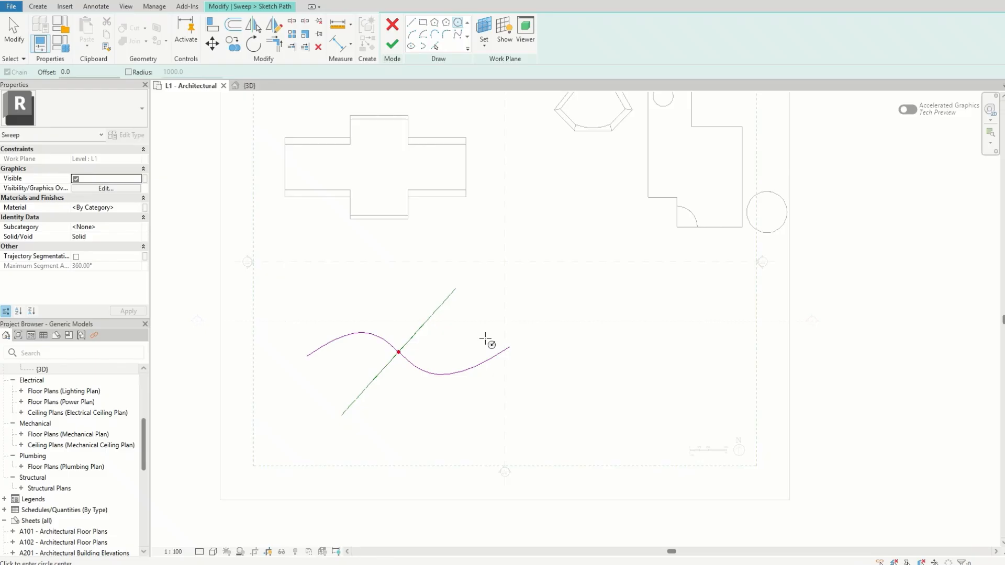
{"action": "left_click", "coordinate": [394, 46]}
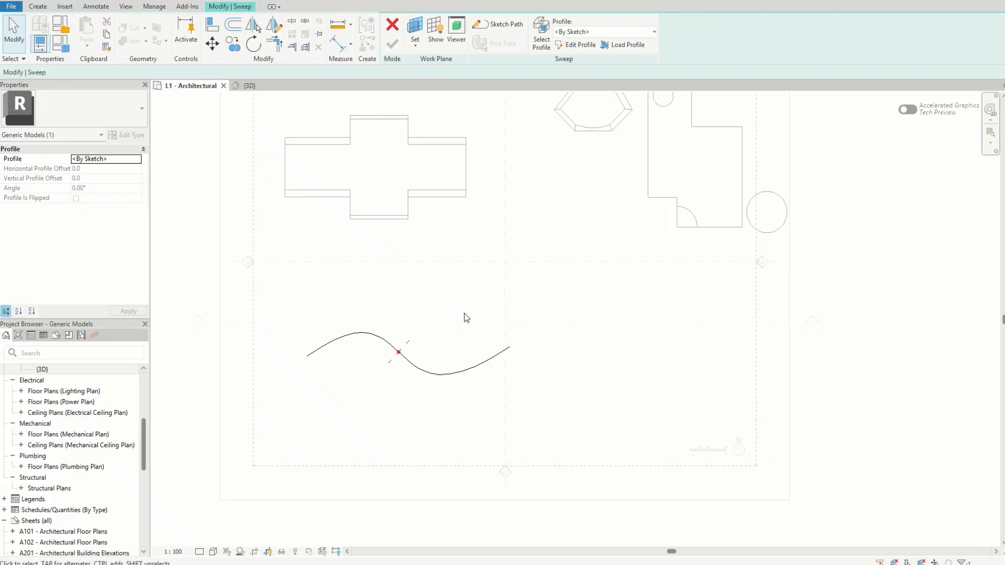
- Open the sweep's profile for sketching in the East - Architectural elevation view
{"action": "left_click", "coordinate": [571, 46]}
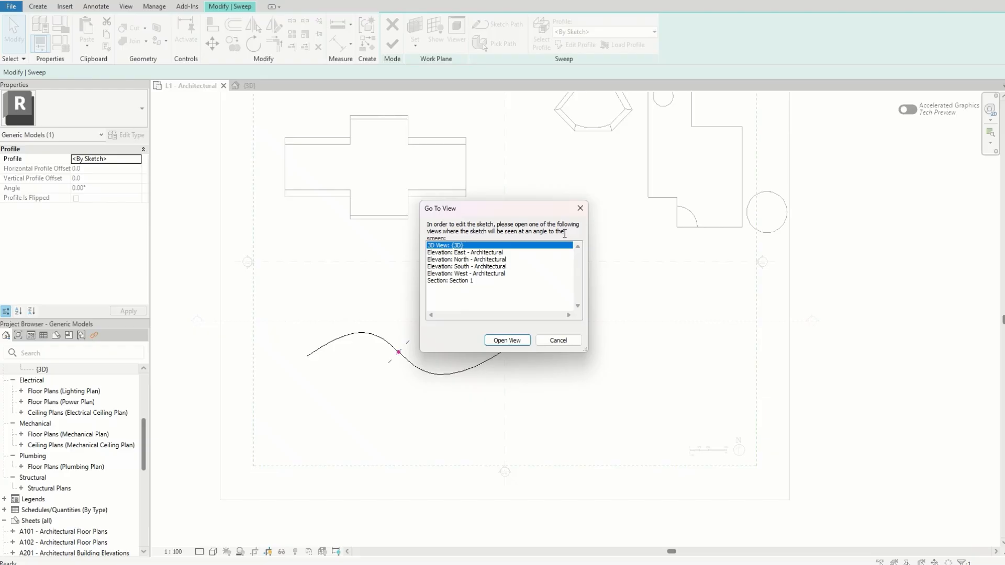
{"action": "left_click", "coordinate": [489, 253]}
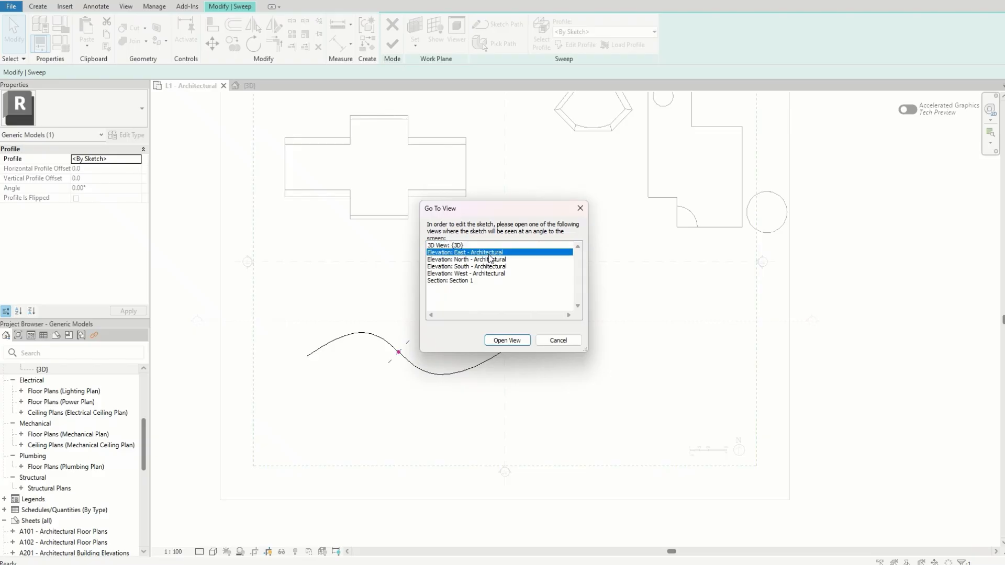
{"action": "left_click", "coordinate": [507, 340]}
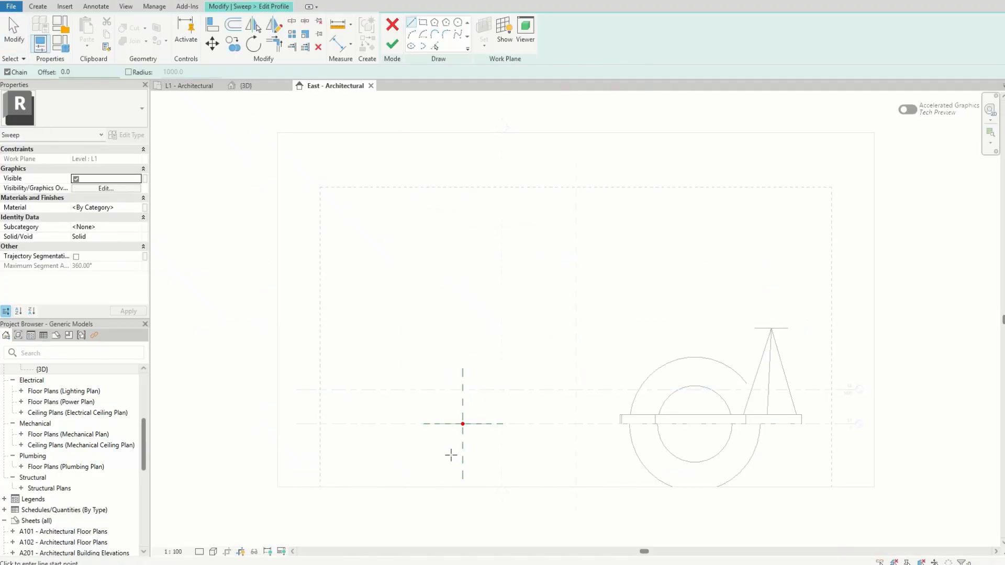
{"action": "scroll", "coordinate": [451, 454], "scroll_direction": "up", "scroll_amount": 4}
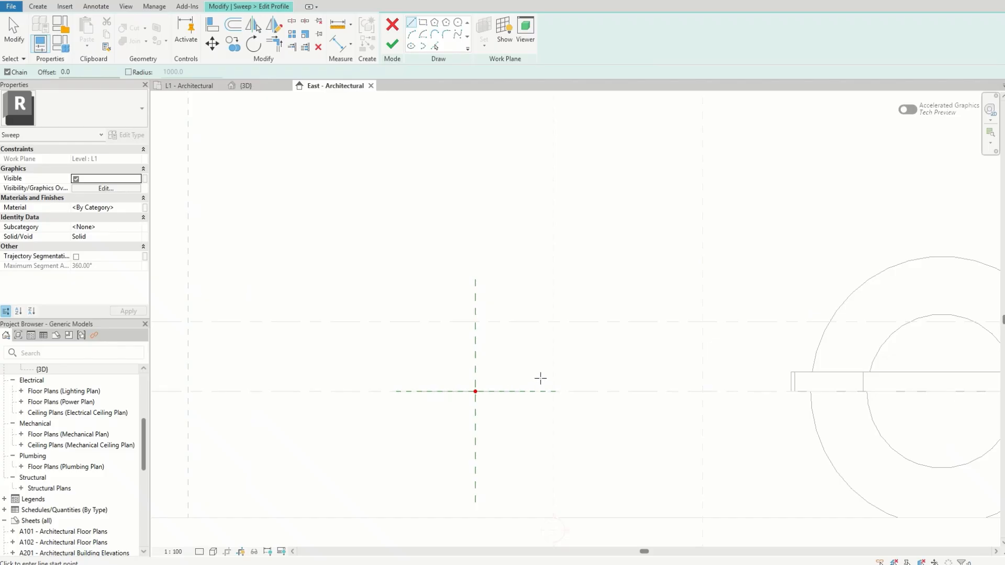
{"action": "scroll", "coordinate": [537, 384], "scroll_direction": "down", "scroll_amount": 2}
{"action": "scroll", "coordinate": [567, 432], "scroll_direction": "up", "scroll_amount": 3}
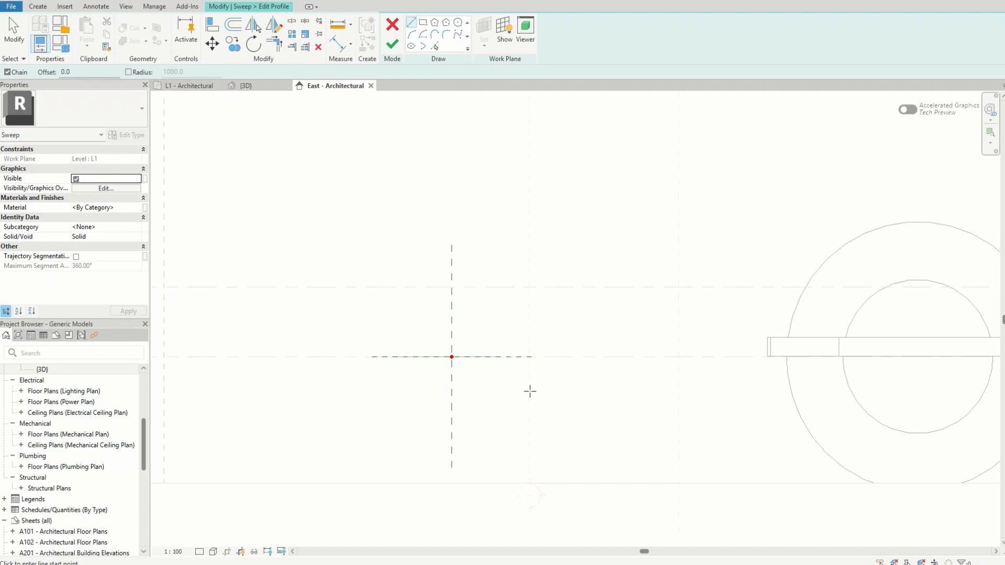
- Sketch a closed trapezoid profile about 2760 high, wider along its upper edge, around the path's centre point and finish the profile
{"action": "left_click", "coordinate": [401, 339]}
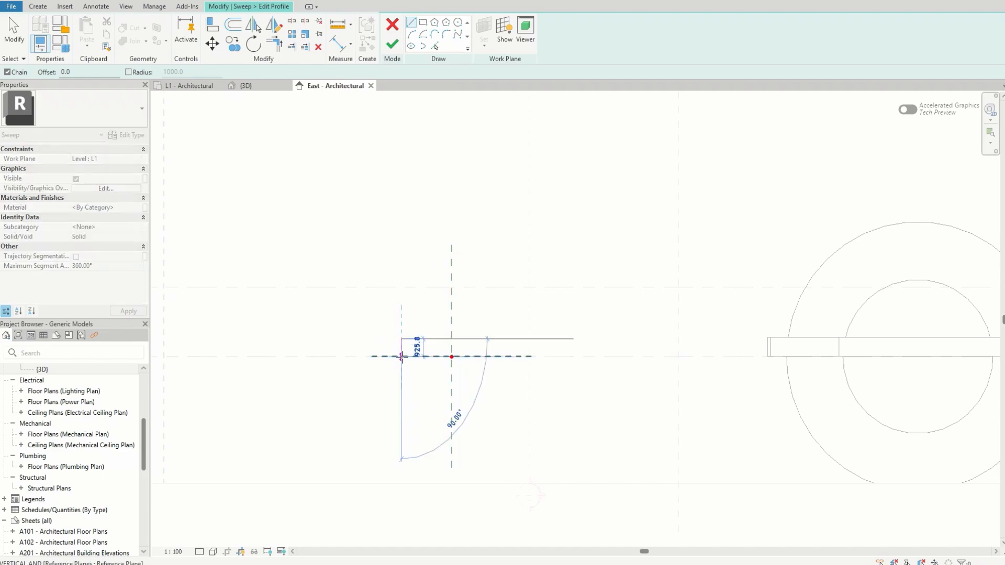
{"action": "left_click", "coordinate": [408, 393]}
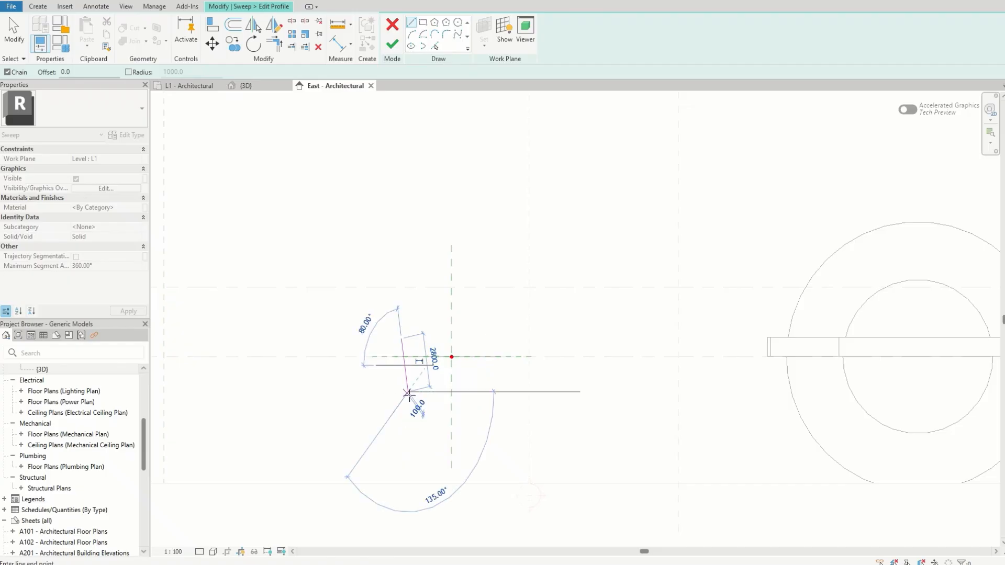
{"action": "left_click", "coordinate": [498, 391]}
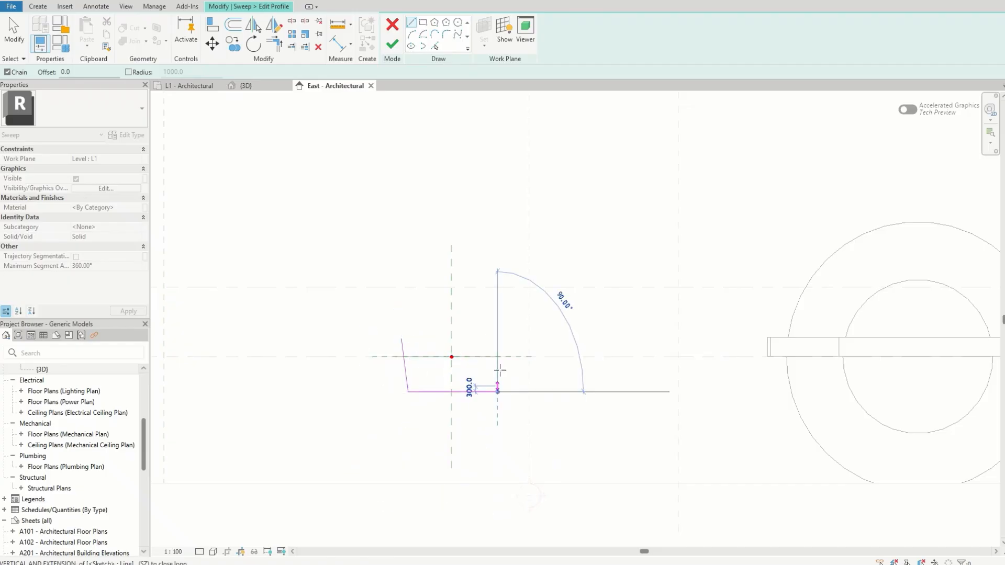
{"action": "left_click", "coordinate": [504, 339]}
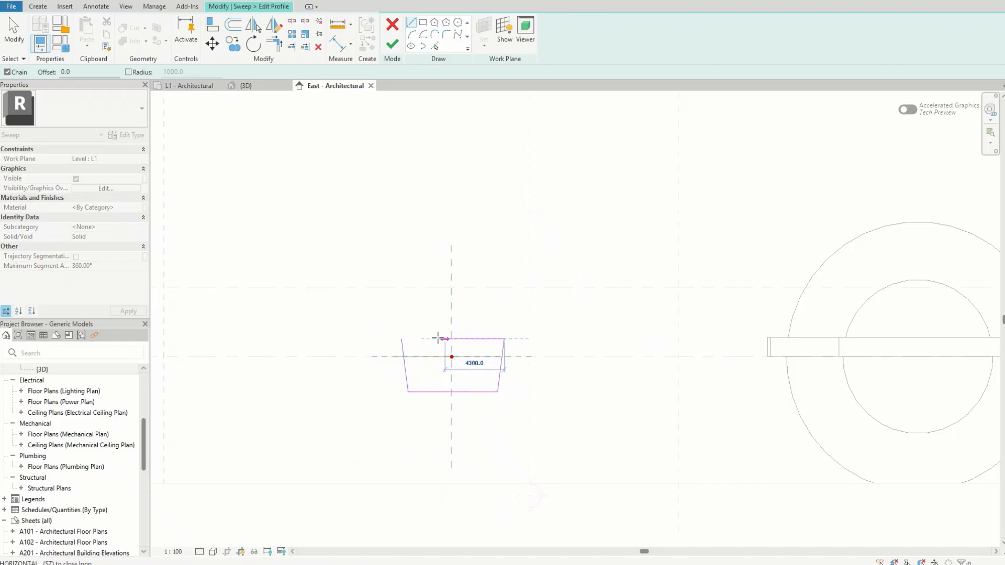
{"action": "left_click", "coordinate": [402, 340]}
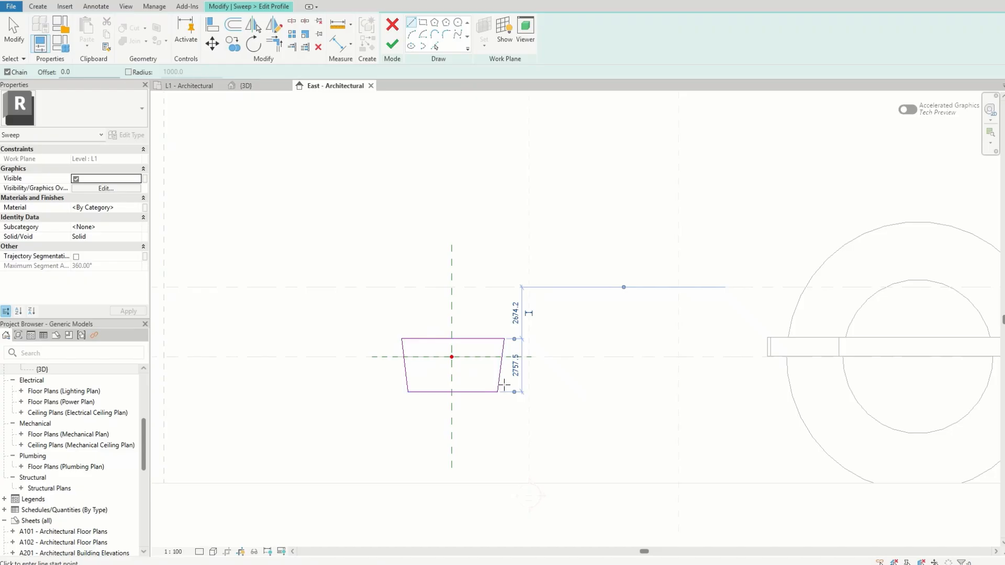
{"action": "left_click", "coordinate": [392, 45]}
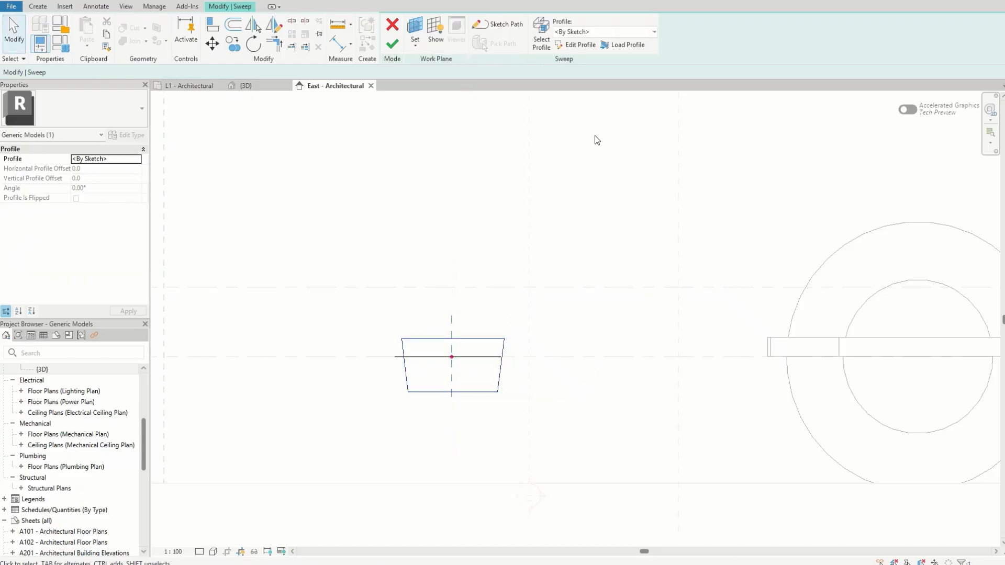
- Complete the sweep and check the curved solid and its end face in the {3D} view
{"action": "left_click", "coordinate": [390, 45]}
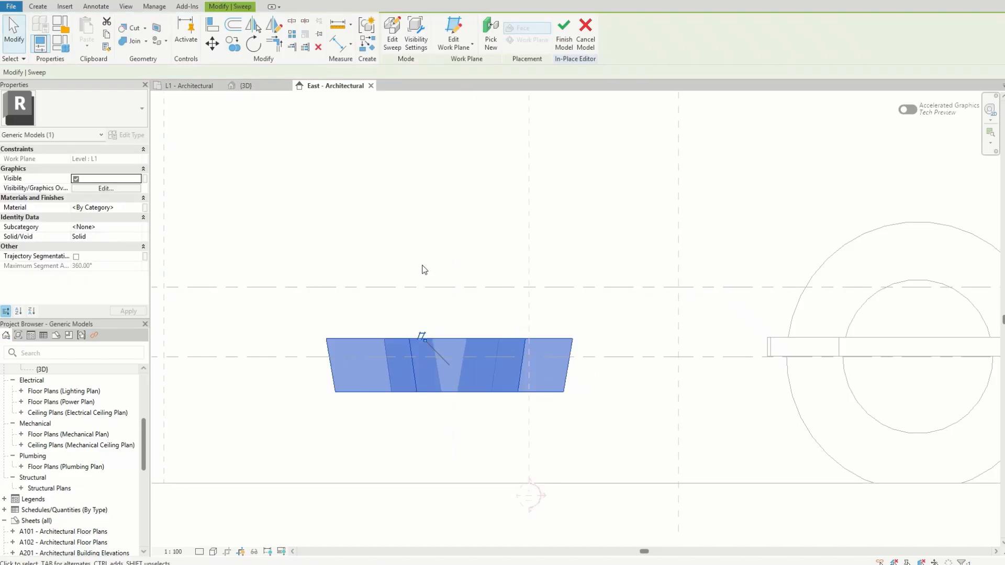
{"action": "left_click", "coordinate": [246, 86]}
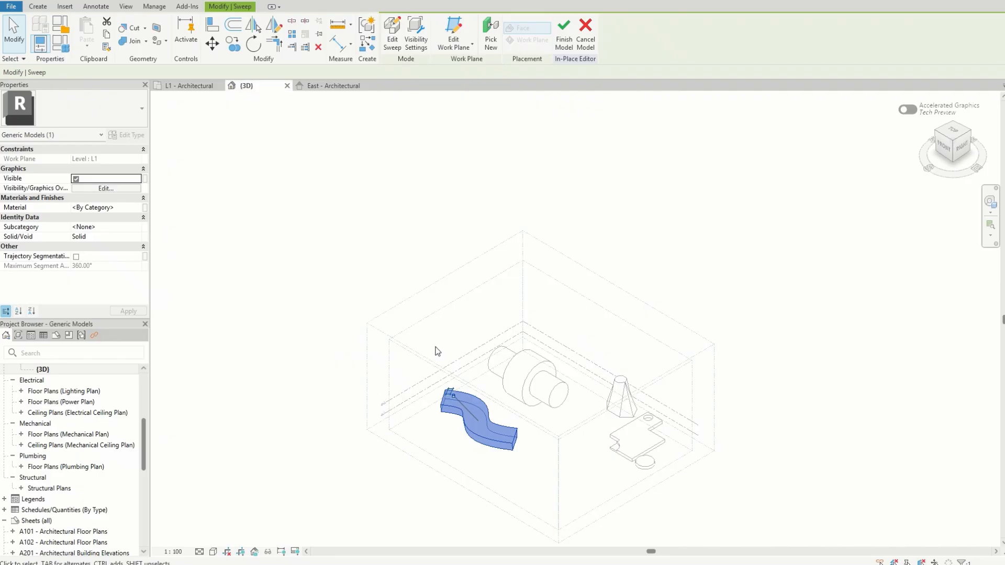
{"action": "middle_click_drag", "start_coordinate": [435, 350], "coordinate": [482, 411], "text": "shift"}
{"action": "scroll", "coordinate": [482, 412], "scroll_direction": "up", "scroll_amount": 3}
{"action": "scroll", "coordinate": [452, 485], "scroll_direction": "up", "scroll_amount": 5}
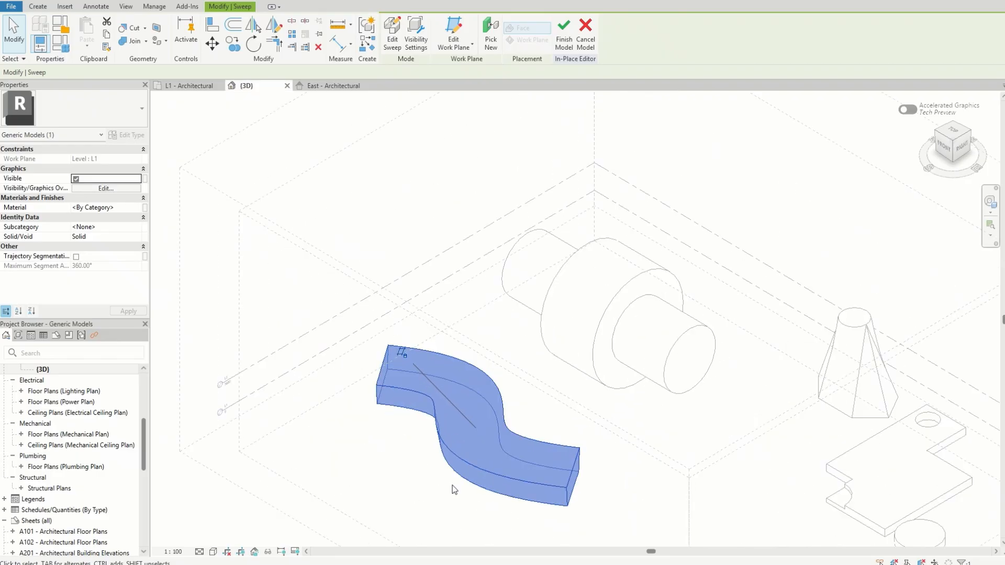
{"action": "left_click", "coordinate": [407, 514]}
{"action": "scroll", "coordinate": [738, 285], "scroll_direction": "down", "scroll_amount": 3}
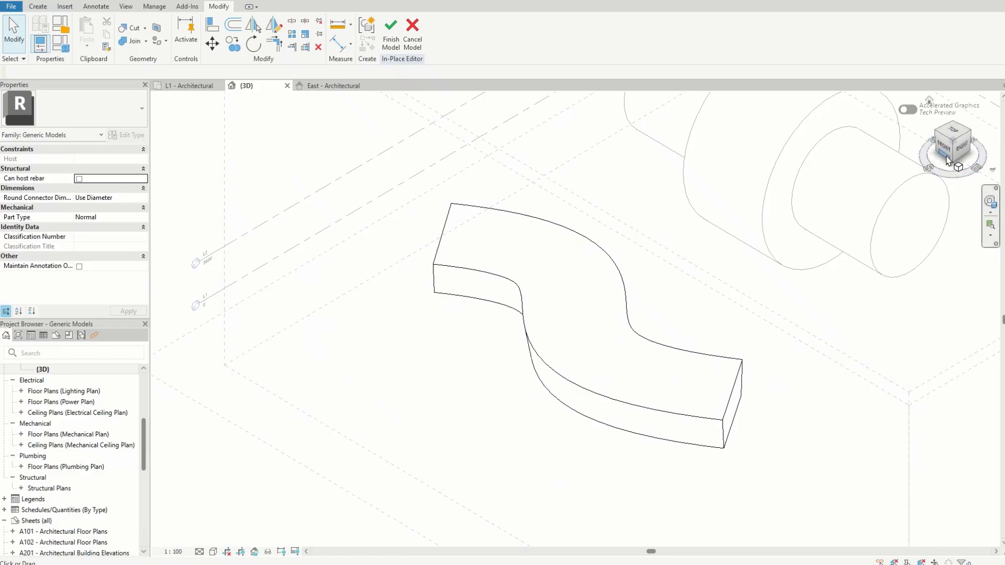
{"action": "mouse_move", "coordinate": [956, 144]}
{"action": "left_mouse_down"}
{"action": "mouse_move", "coordinate": [990, 150]}
{"action": "mouse_move", "coordinate": [220, 160]}
{"action": "left_mouse_up"}
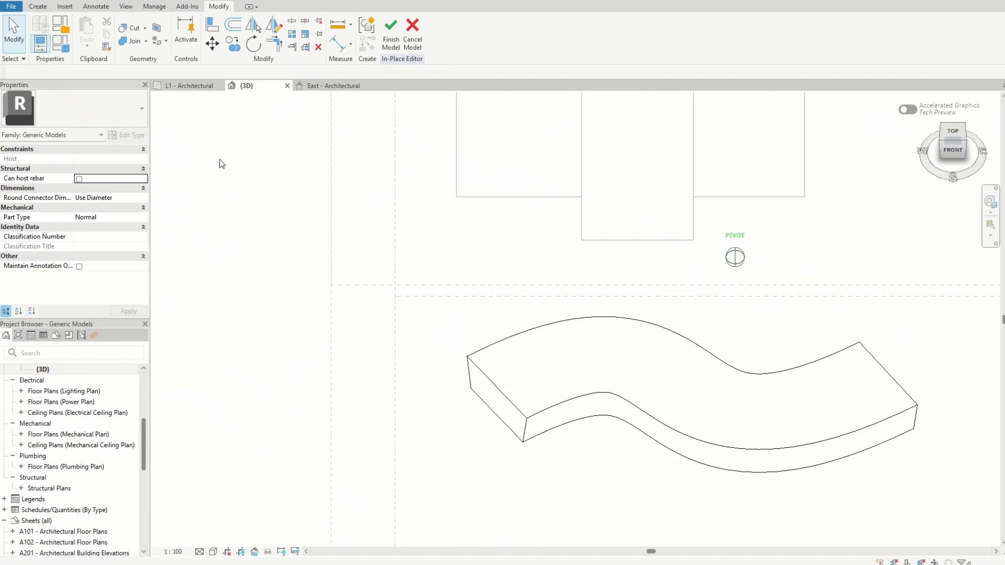
{"action": "scroll", "coordinate": [504, 444], "scroll_direction": "down", "scroll_amount": 2}
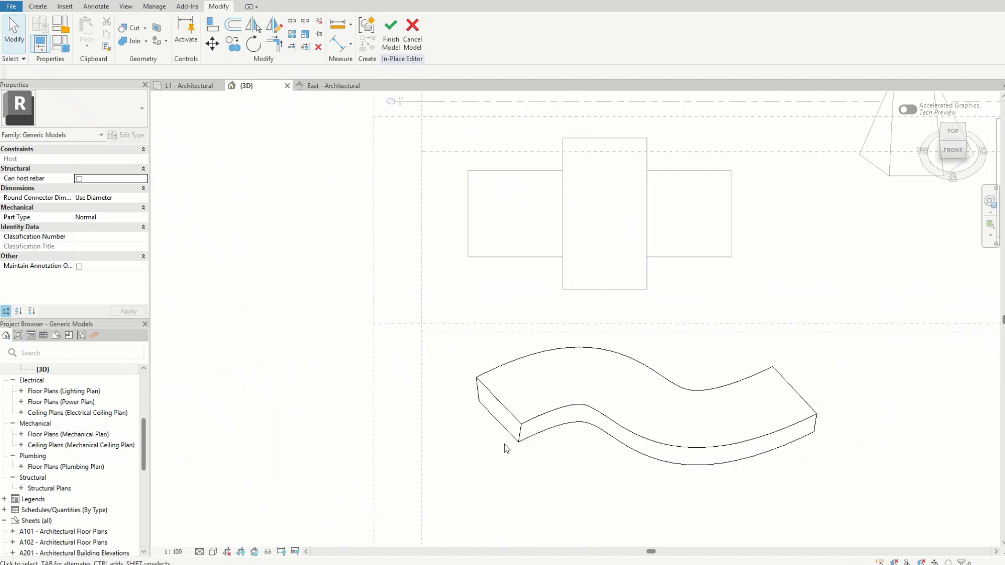
{"action": "scroll", "coordinate": [779, 447], "scroll_direction": "up", "scroll_amount": 3}
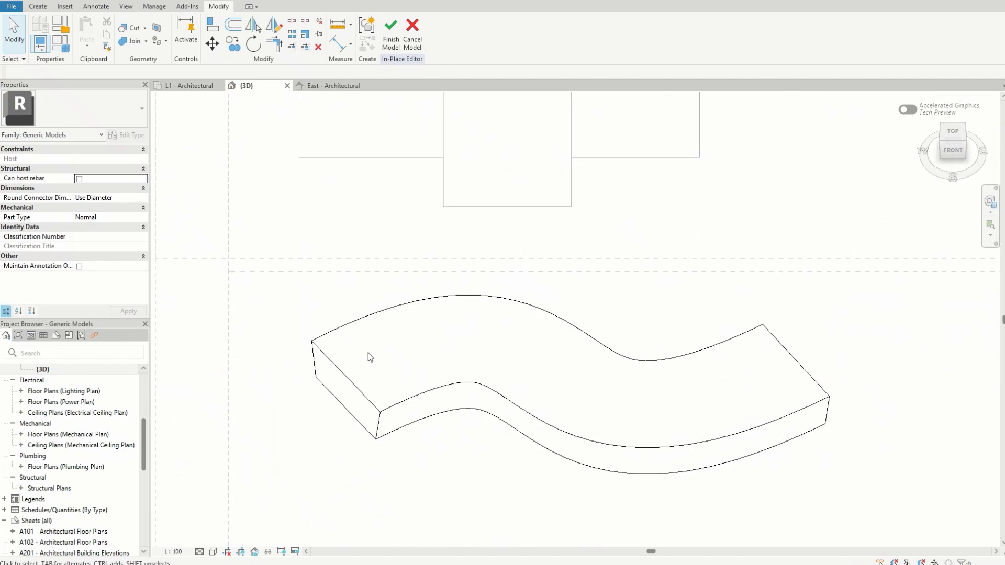
{"action": "left_click", "coordinate": [350, 384]}
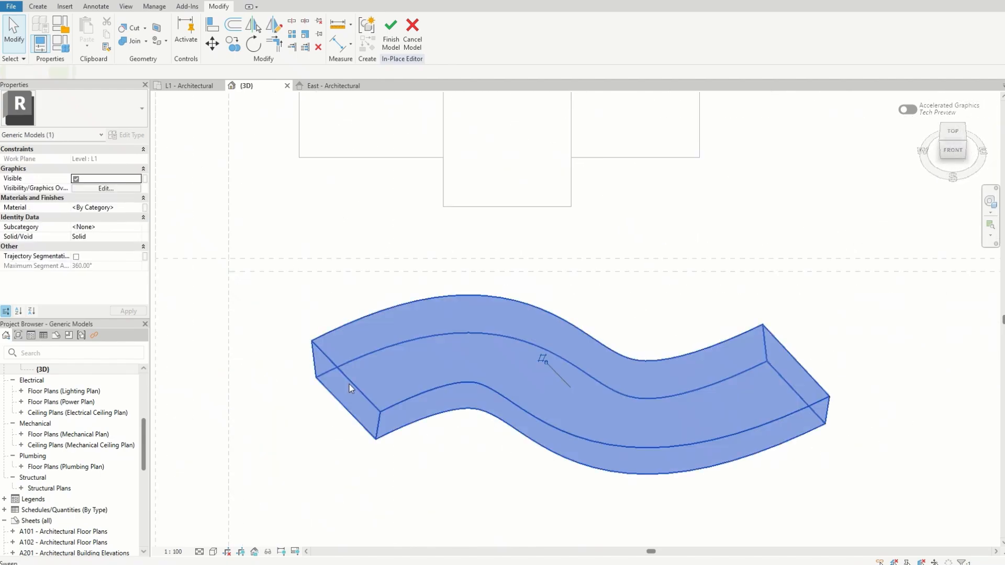
{"action": "left_click", "coordinate": [900, 510]}
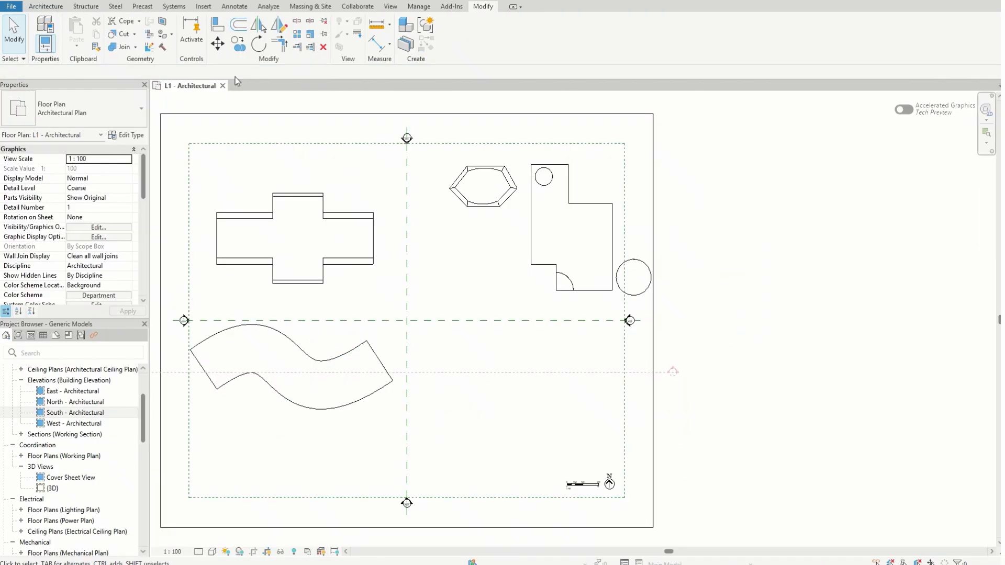
- Create an in-place model in the Generic Models category named Swept Blend
{"action": "left_click", "coordinate": [45, 6]}
{"action": "left_click", "coordinate": [124, 47]}
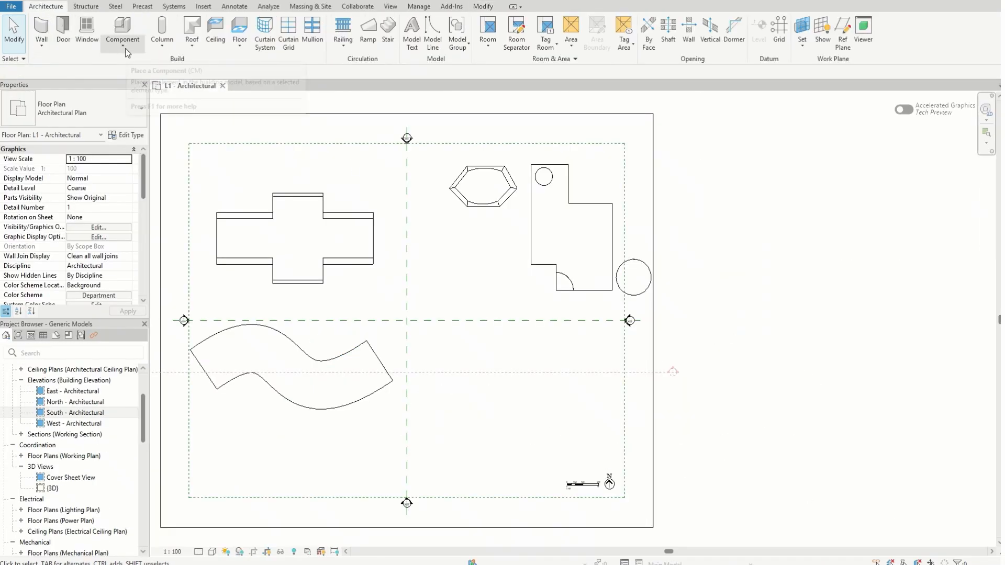
{"action": "left_click", "coordinate": [138, 89]}
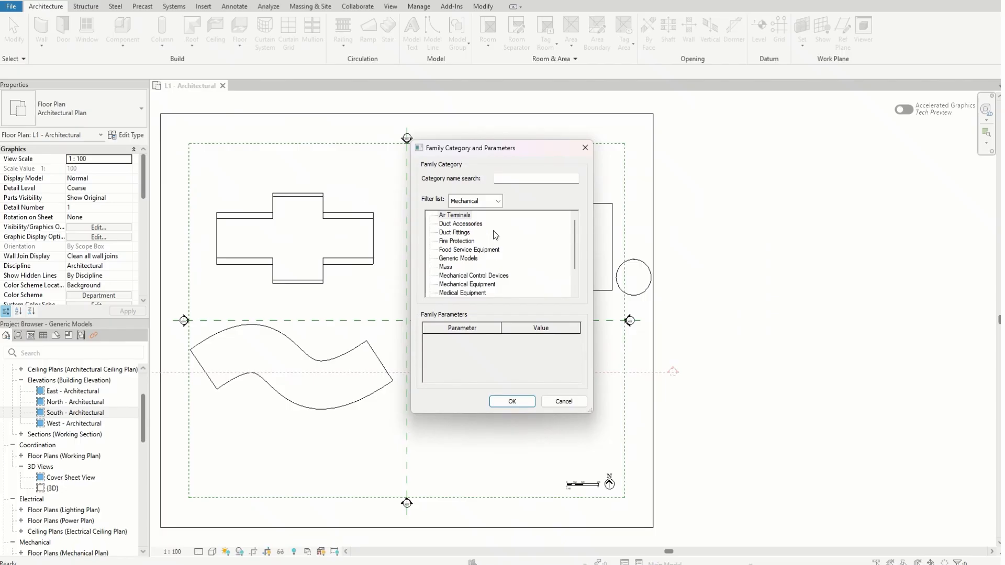
{"action": "left_click", "coordinate": [460, 259]}
{"action": "left_click", "coordinate": [512, 401]}
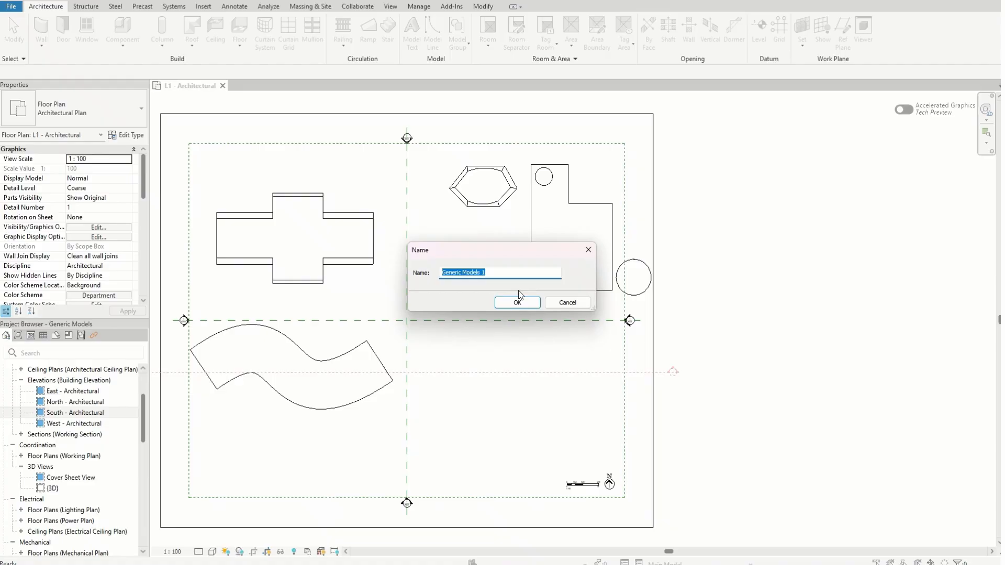
{"action": "type", "text": "Swept Blend"}
{"action": "left_click", "coordinate": [507, 306]}
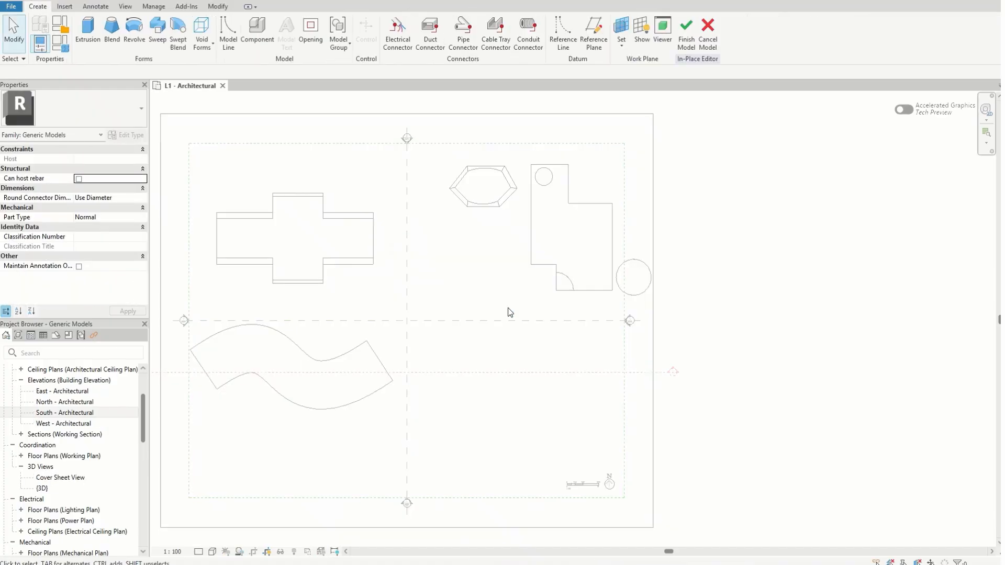
- Sketch the swept blend's path as a near-semicircular arc of about 7000 radius in the plan's empty quadrant beside the curved sweep, and finish the path
{"action": "left_click", "coordinate": [178, 37]}
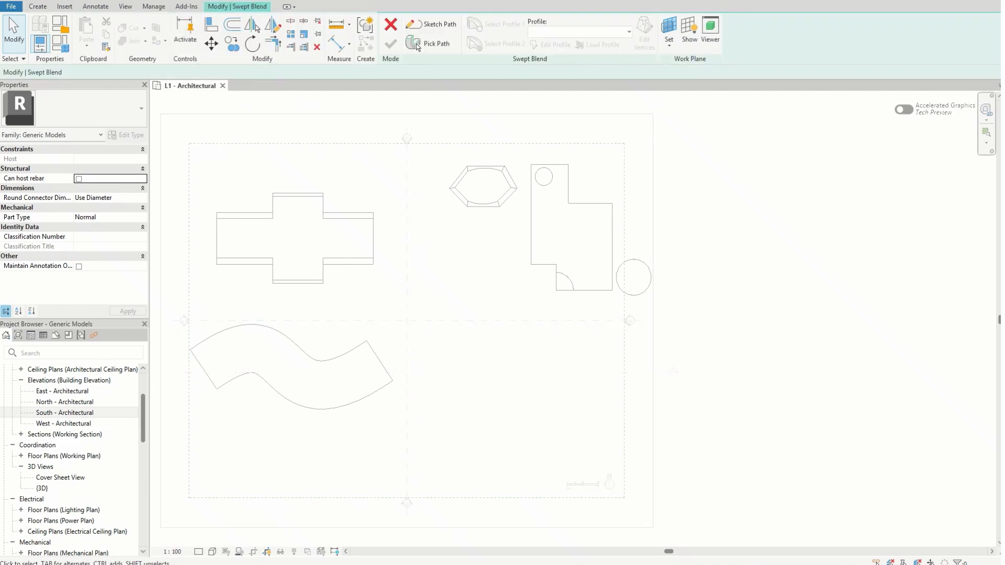
{"action": "left_click", "coordinate": [430, 24]}
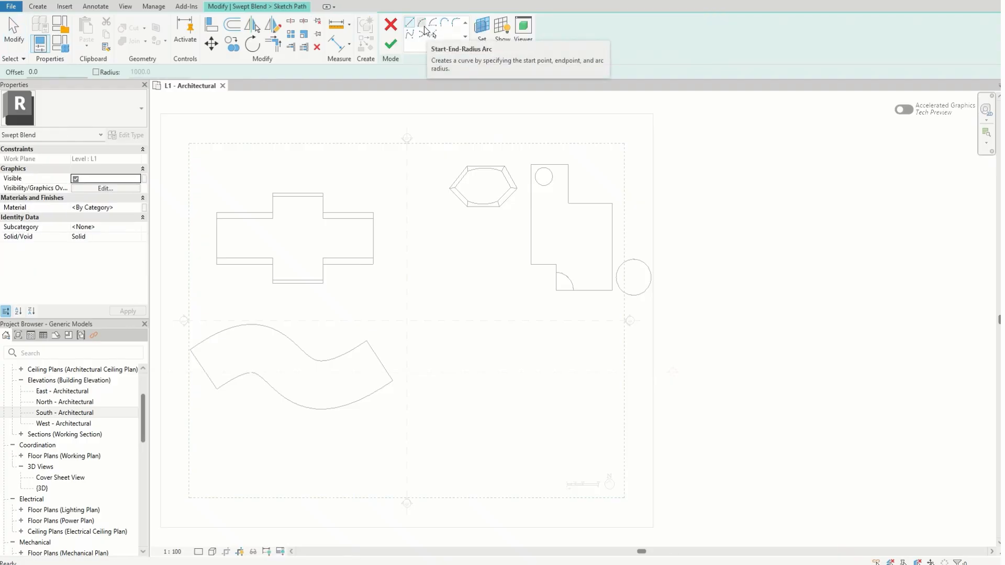
{"action": "left_click", "coordinate": [423, 26]}
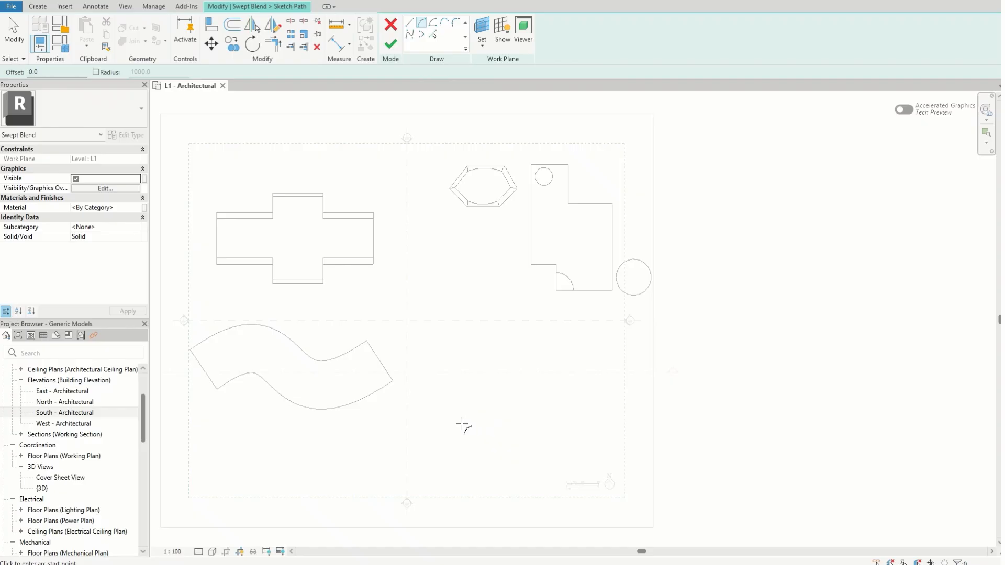
{"action": "left_click", "coordinate": [461, 423]}
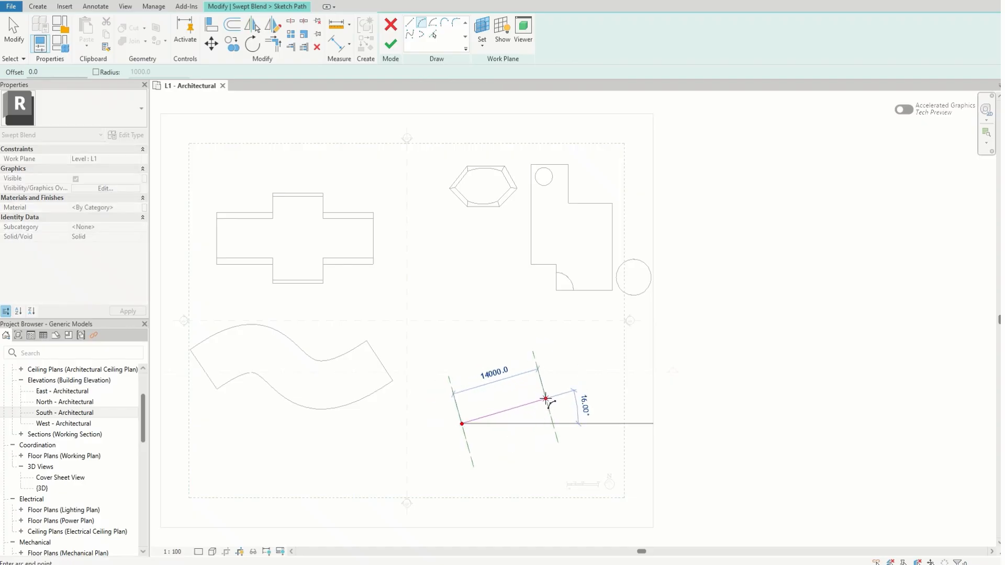
{"action": "left_click", "coordinate": [545, 401]}
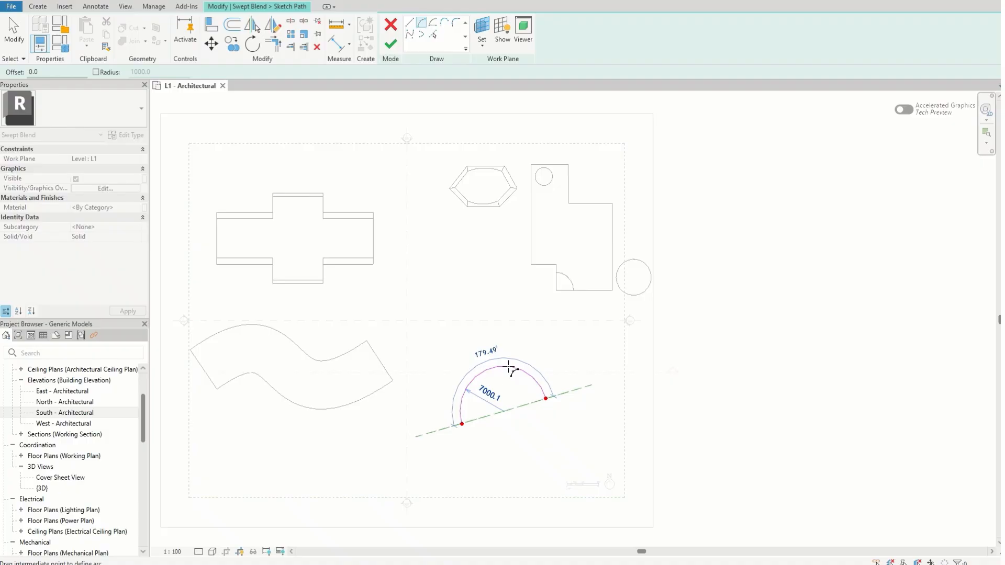
{"action": "left_click", "coordinate": [510, 368]}
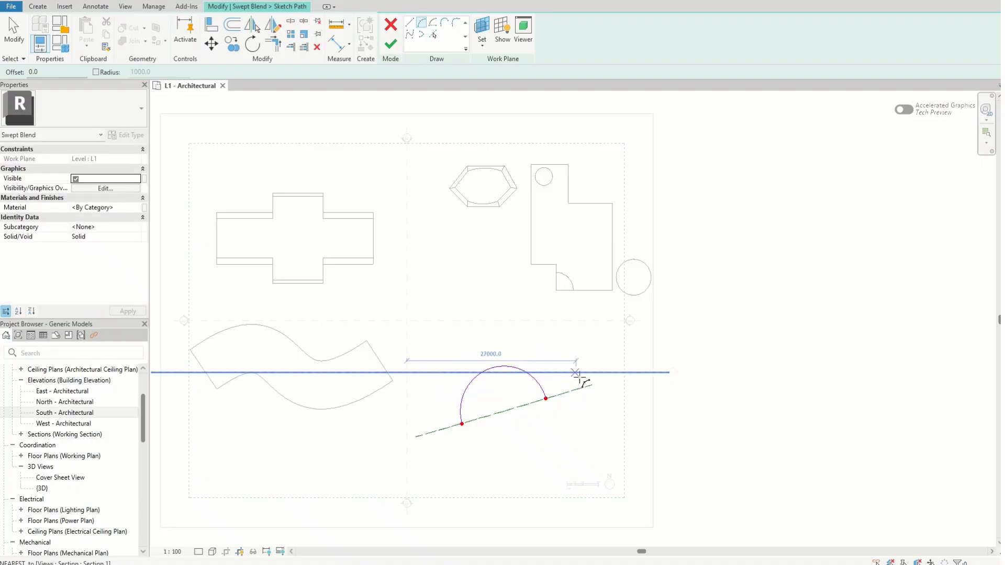
{"action": "key", "text": "Escape"}
{"action": "key", "text": "Escape"}
{"action": "left_click", "coordinate": [392, 48]}
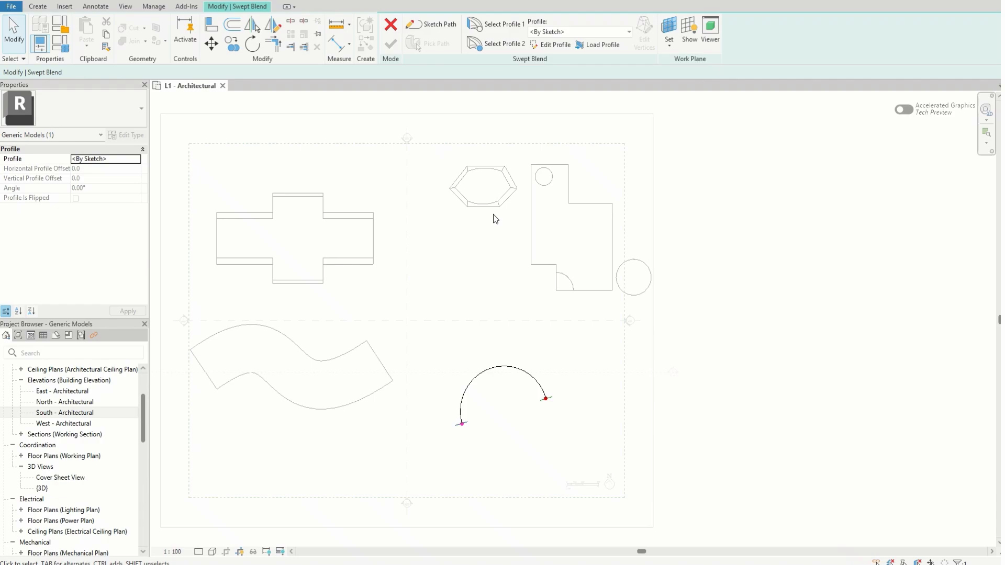
- In the South - Architectural elevation, sketch Profile 1 as a rectangle about 2300 by 2000 from the path's start point and finish it
{"action": "double_click", "coordinate": [79, 413]}
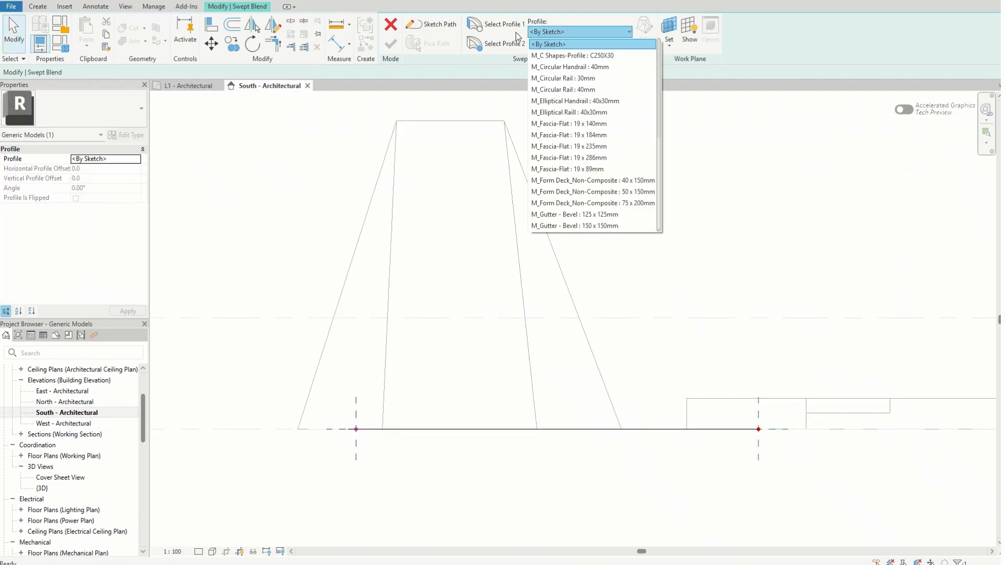
{"action": "left_click", "coordinate": [516, 33]}
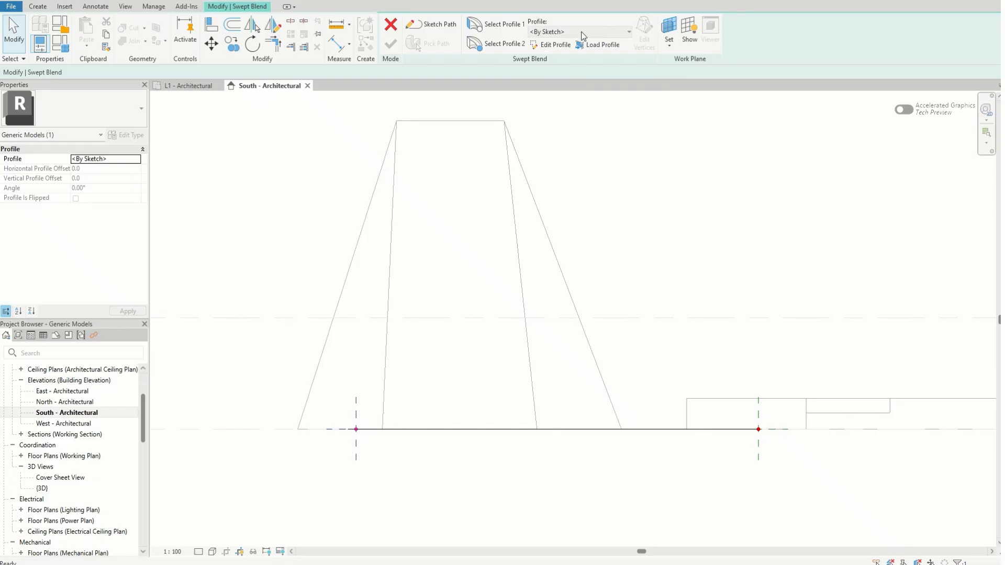
{"action": "left_click", "coordinate": [551, 46]}
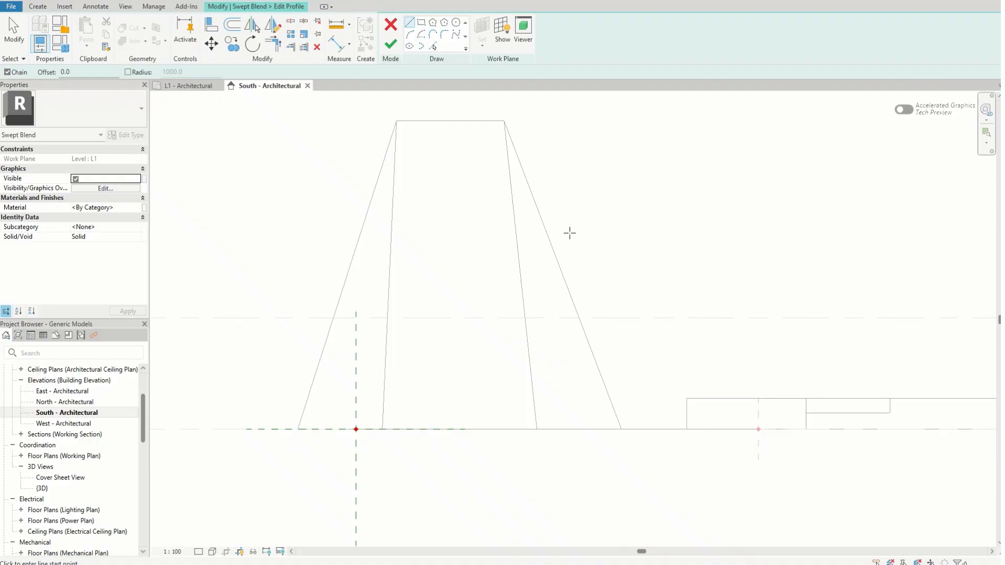
{"action": "left_click", "coordinate": [422, 24]}
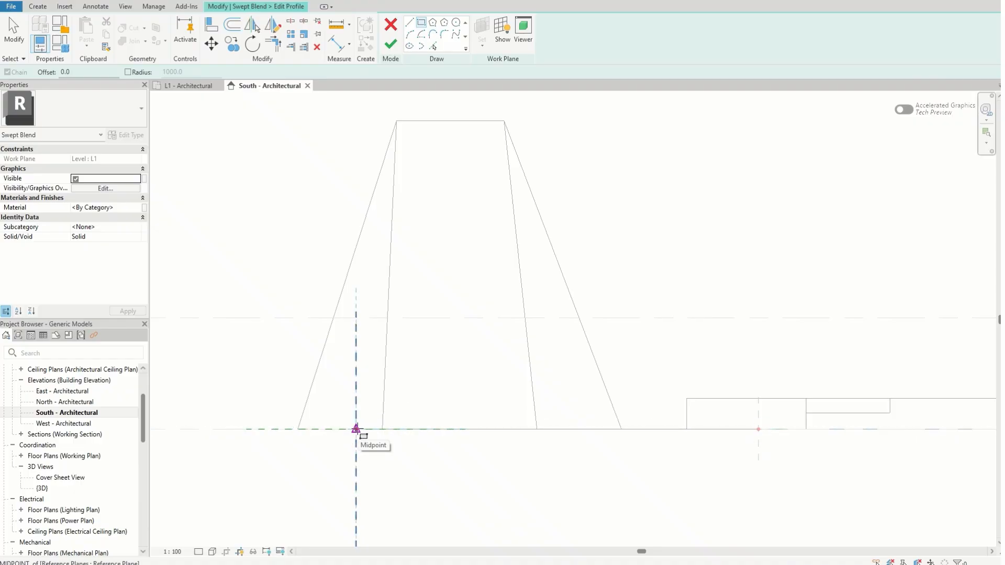
{"action": "left_click", "coordinate": [356, 429]}
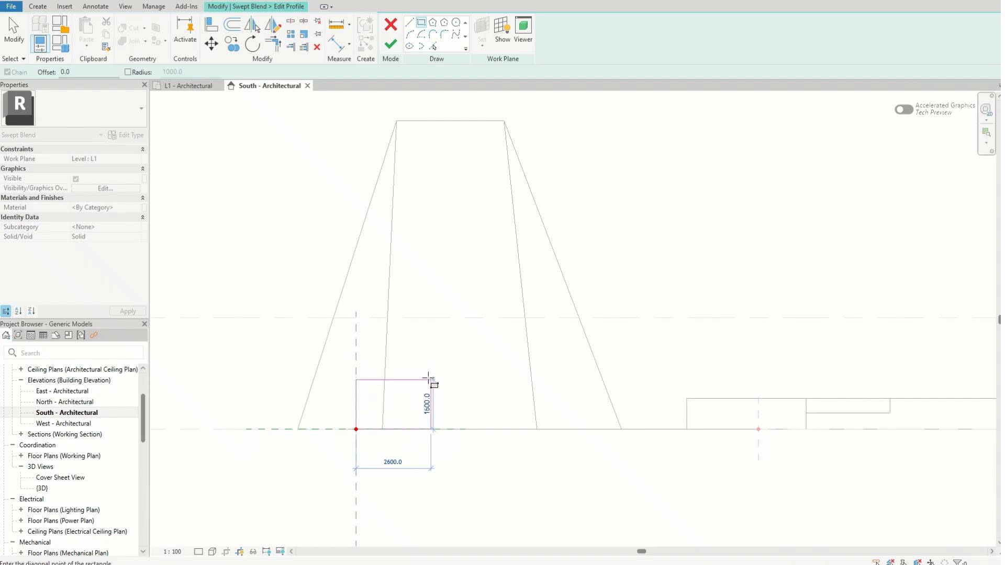
{"action": "left_click", "coordinate": [422, 368]}
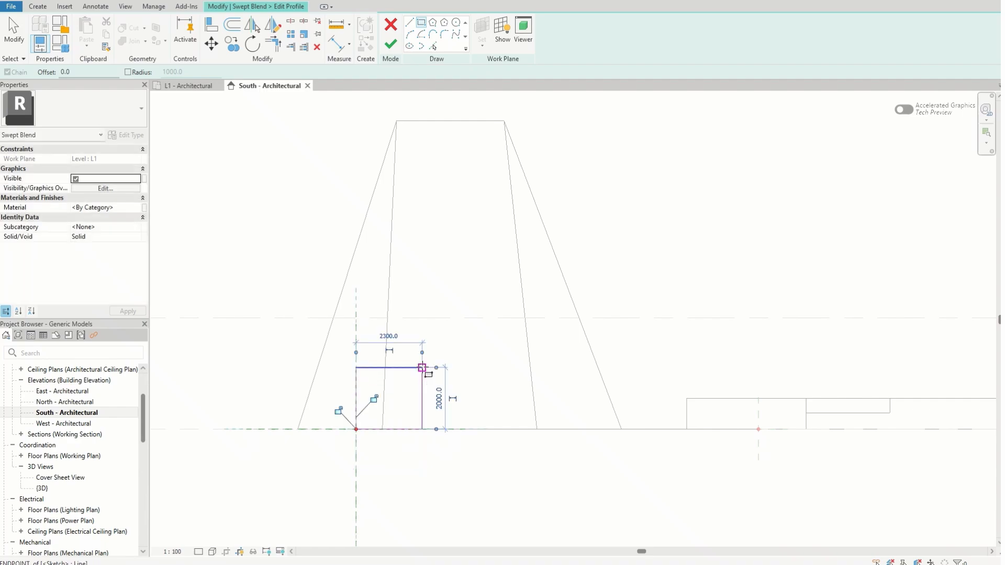
{"action": "key", "text": "Escape"}
{"action": "key", "text": "Escape"}
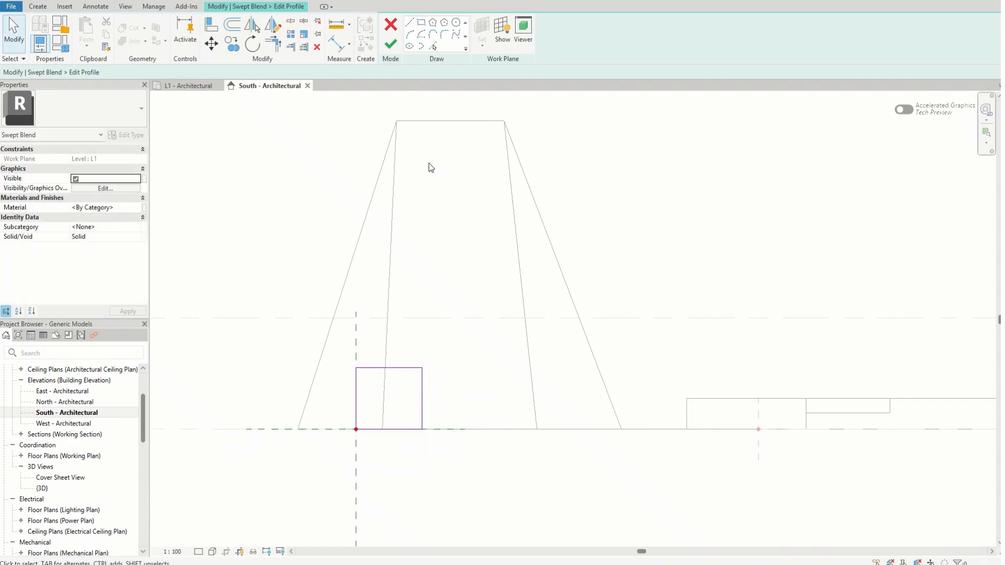
{"action": "left_click", "coordinate": [390, 43]}
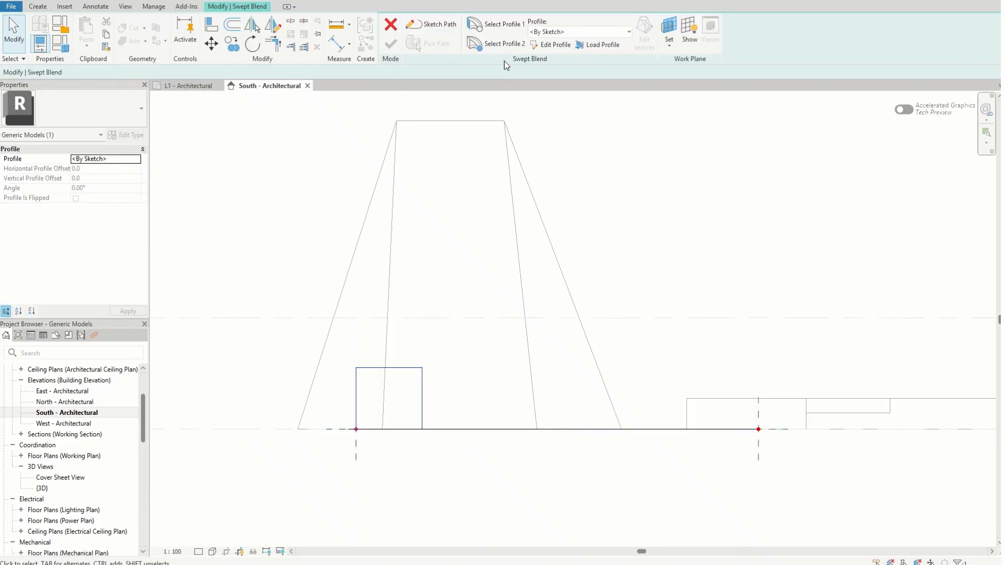
- Sketch Profile 2 as a closed triangle with a base about 1387 long, ending at the path's other end point, and finish the profile
{"action": "left_click", "coordinate": [497, 44]}
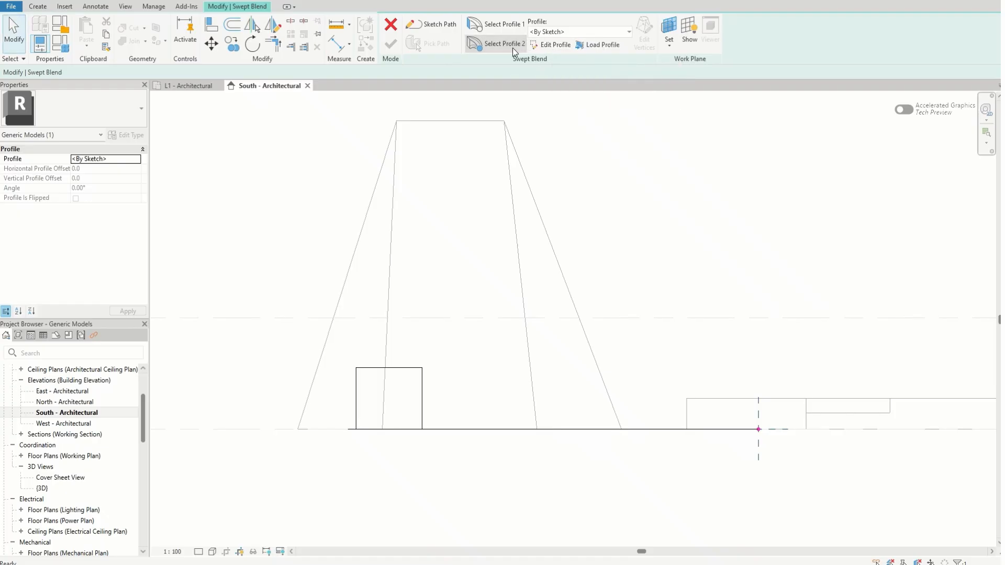
{"action": "left_click", "coordinate": [511, 27]}
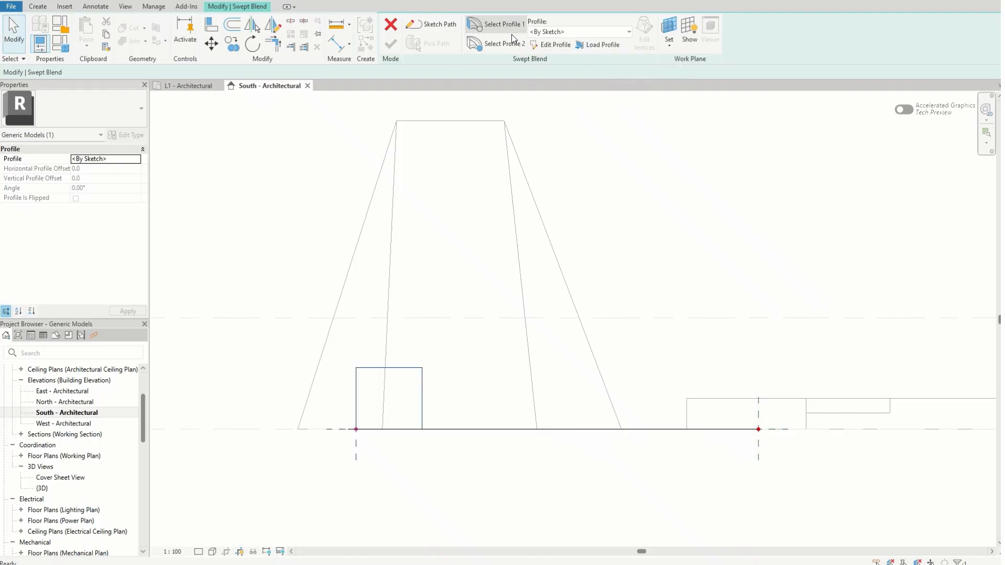
{"action": "left_click", "coordinate": [510, 44]}
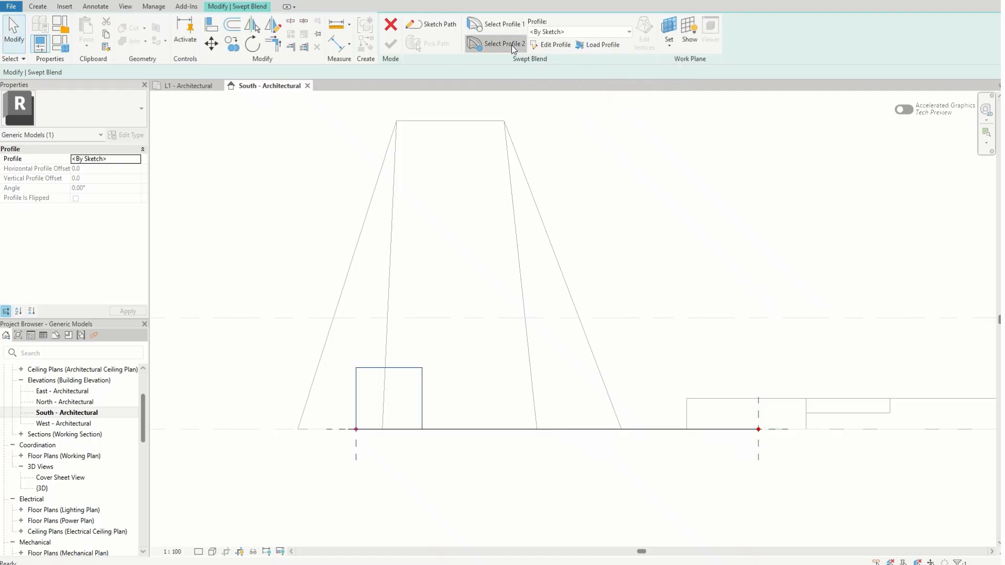
{"action": "left_click", "coordinate": [548, 46]}
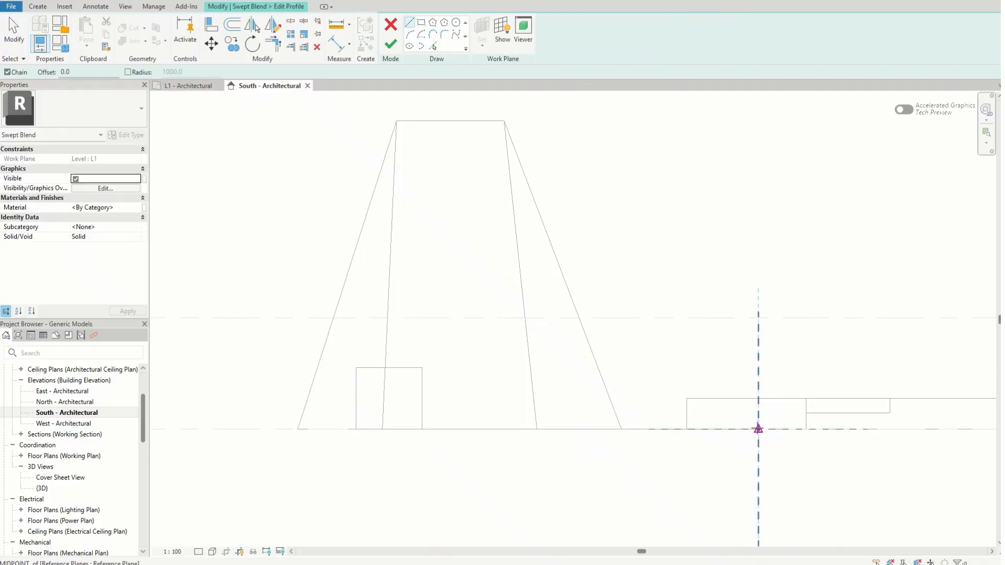
{"action": "left_click", "coordinate": [758, 429]}
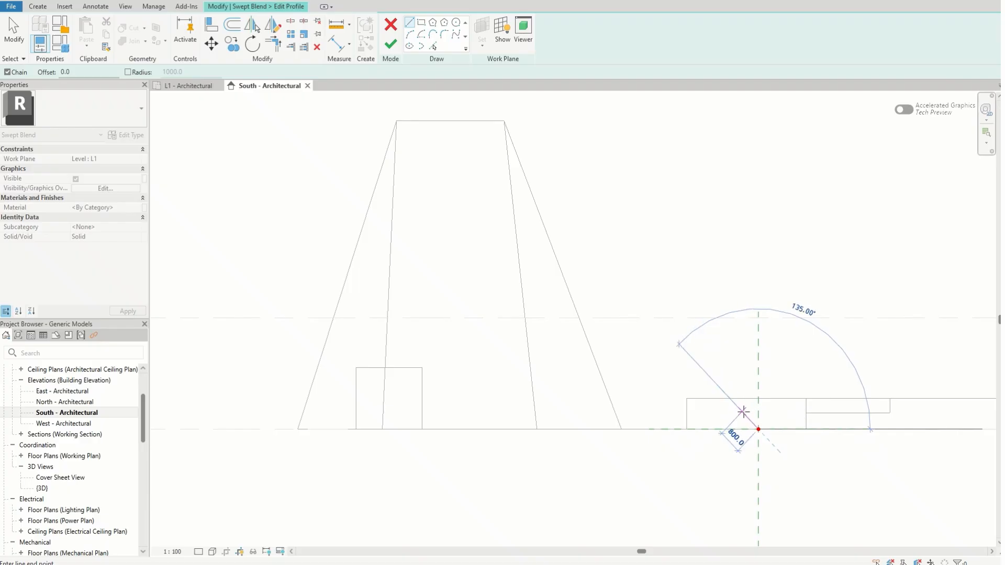
{"action": "scroll", "coordinate": [744, 404], "scroll_direction": "up", "scroll_amount": 3}
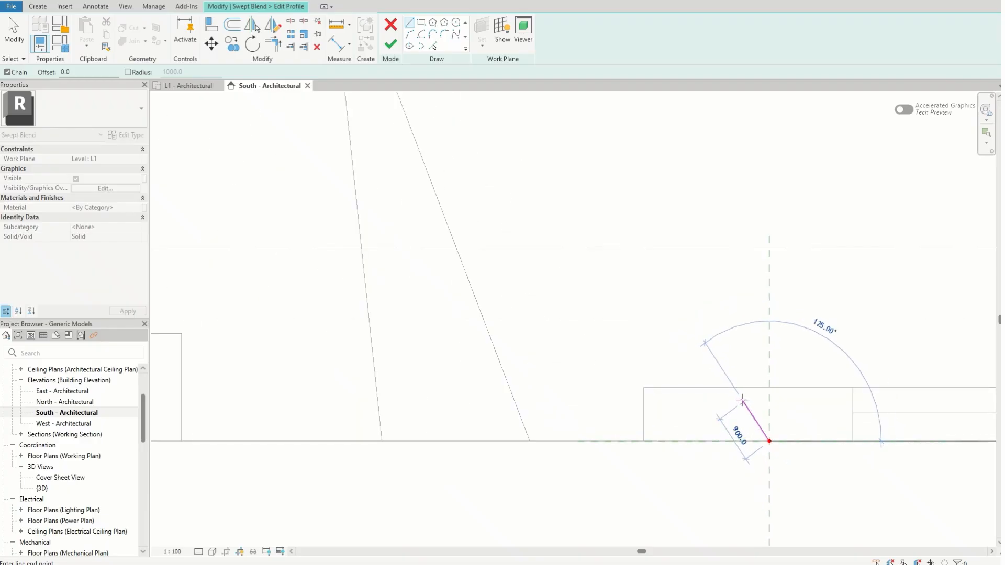
{"action": "left_click", "coordinate": [738, 392]}
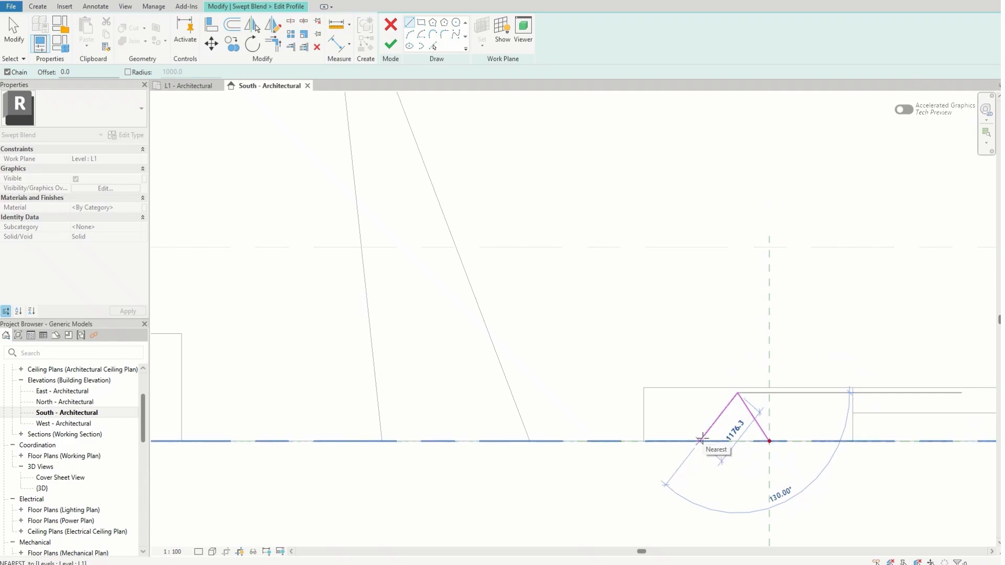
{"action": "left_click", "coordinate": [700, 441]}
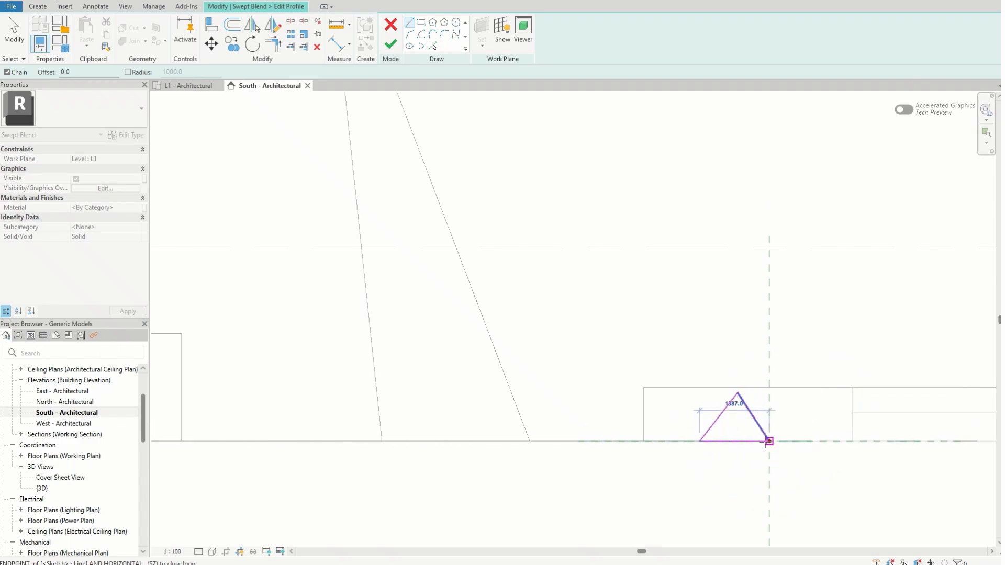
{"action": "left_click", "coordinate": [768, 441]}
{"action": "key", "text": "Escape"}
{"action": "key", "text": "Escape"}
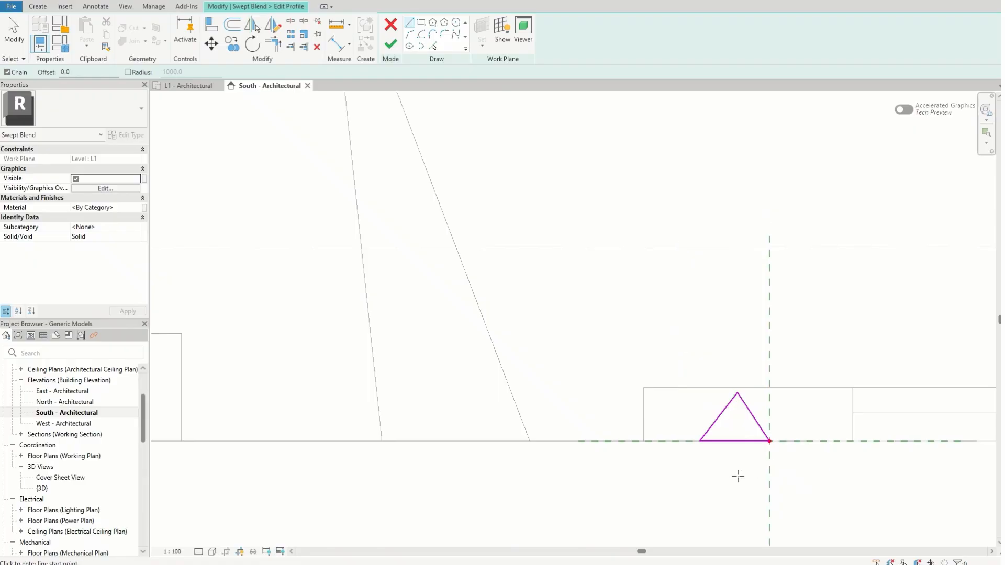
{"action": "left_click", "coordinate": [390, 47]}
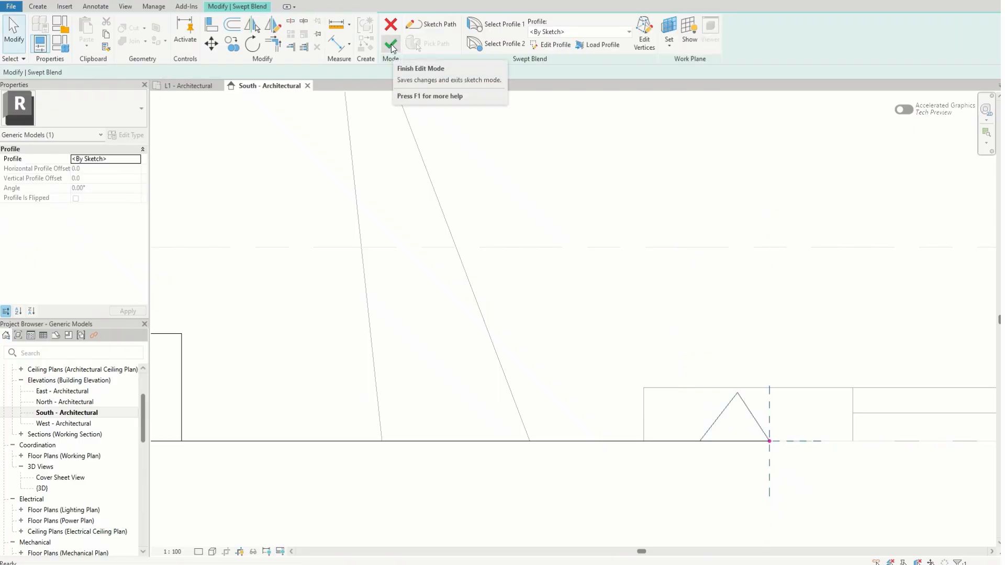
- Complete the swept blend from its path and two profiles
{"action": "left_click", "coordinate": [392, 46]}
{"action": "scroll", "coordinate": [507, 366], "scroll_direction": "down", "scroll_amount": 2}
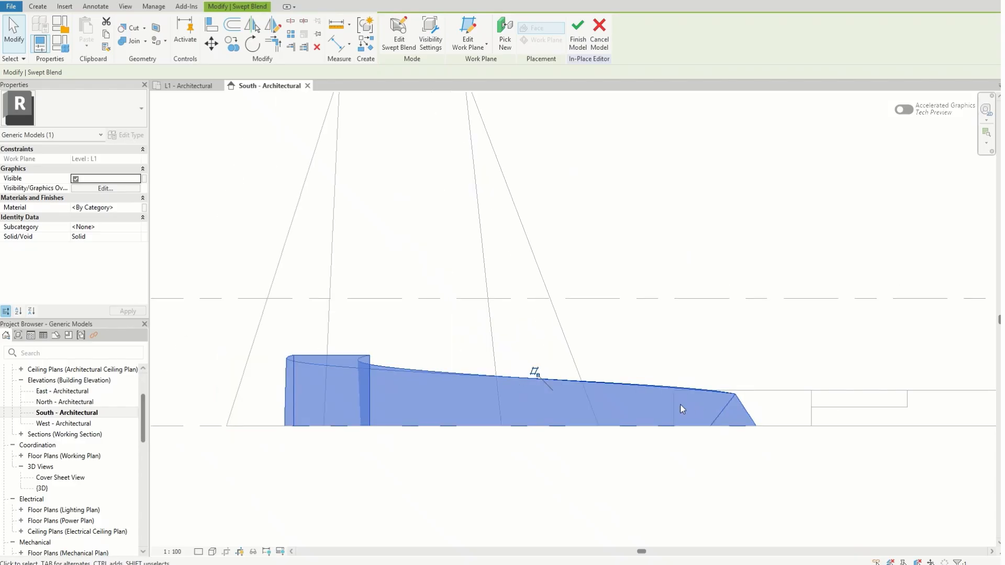
{"action": "scroll", "coordinate": [227, 428], "scroll_direction": "up", "scroll_amount": 2}
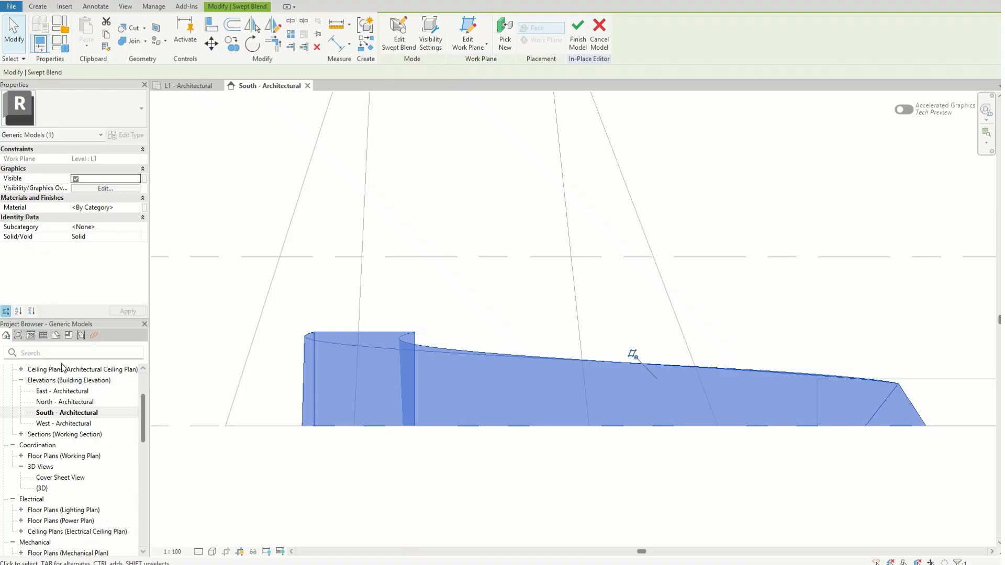
- Examine the swept blend in the {3D} view from several angles, including its rectangular and triangular end faces
{"action": "double_click", "coordinate": [42, 488]}
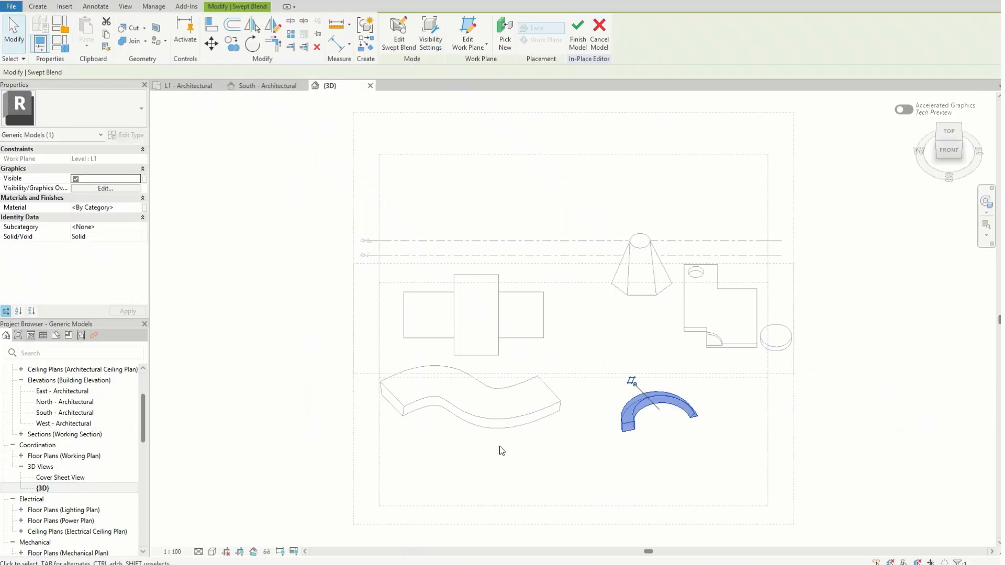
{"action": "scroll", "coordinate": [680, 421], "scroll_direction": "up", "scroll_amount": 5}
{"action": "scroll", "coordinate": [571, 460], "scroll_direction": "up", "scroll_amount": 1}
{"action": "left_click", "coordinate": [576, 487]}
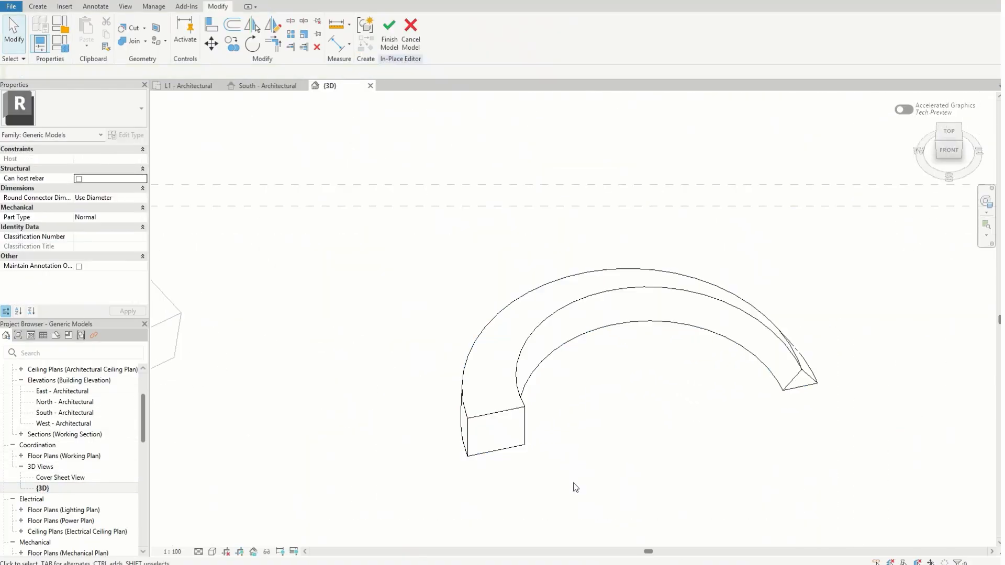
{"action": "scroll", "coordinate": [591, 446], "scroll_direction": "up", "scroll_amount": 1}
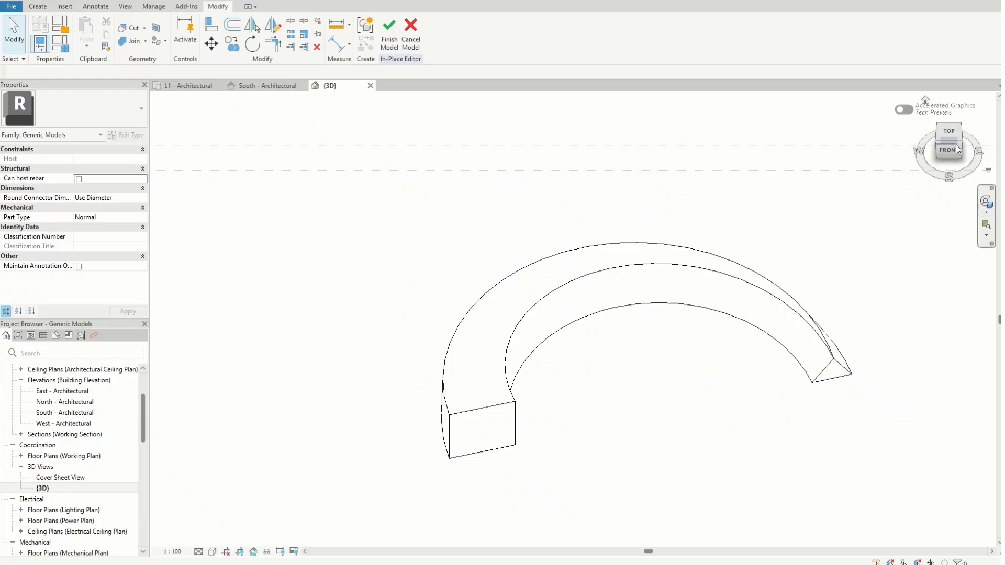
{"action": "left_click_drag", "start_coordinate": [962, 151], "coordinate": [944, 96]}
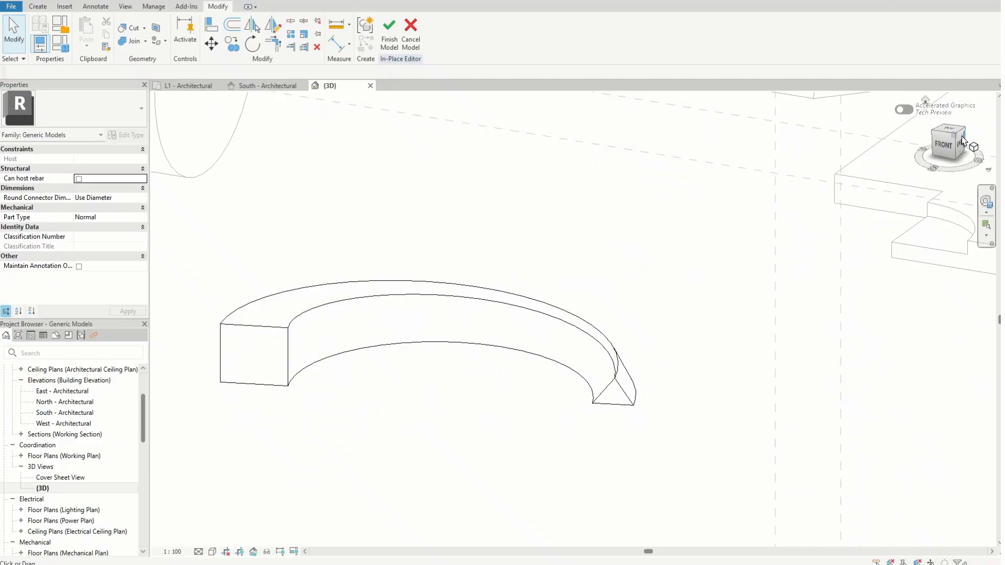
{"action": "left_click_drag", "start_coordinate": [946, 140], "coordinate": [938, 139]}
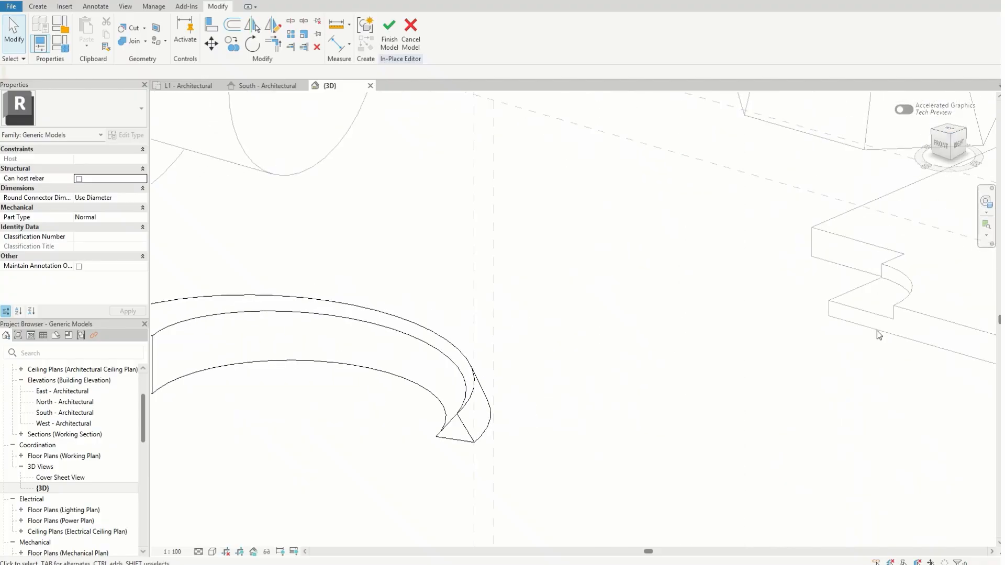
{"action": "scroll", "coordinate": [712, 350], "scroll_direction": "down", "scroll_amount": 3}
{"action": "scroll", "coordinate": [534, 346], "scroll_direction": "up", "scroll_amount": 2}
{"action": "scroll", "coordinate": [472, 344], "scroll_direction": "up", "scroll_amount": 2}
{"action": "scroll", "coordinate": [472, 345], "scroll_direction": "down", "scroll_amount": 3}
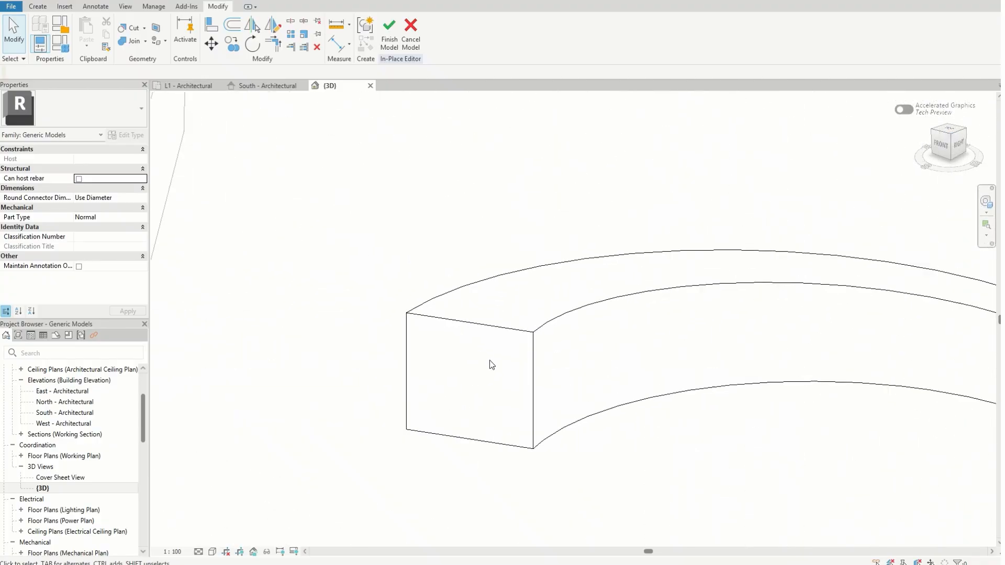